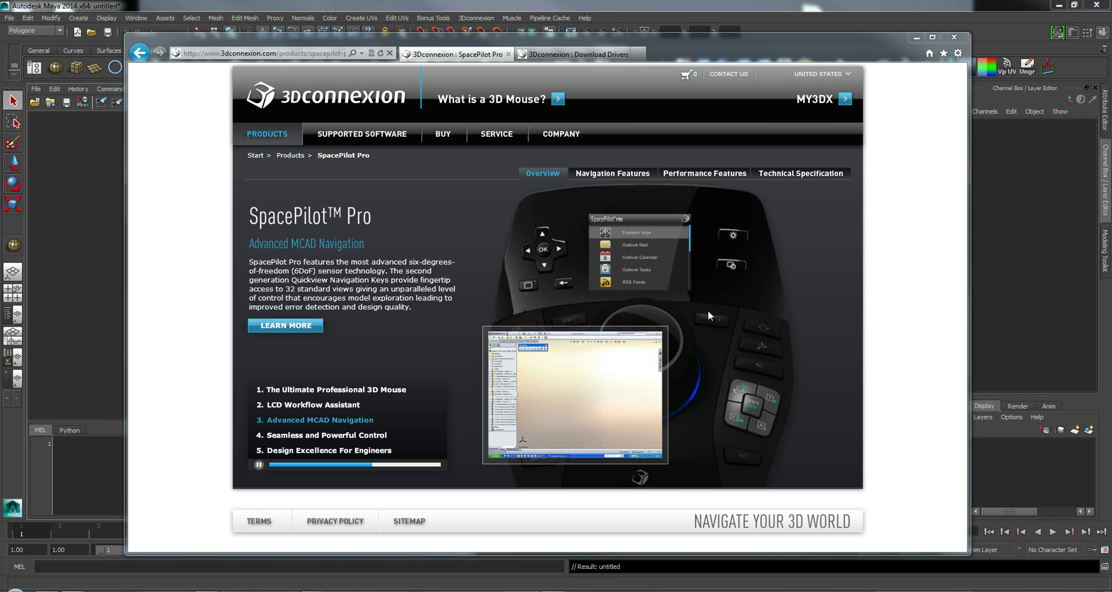
# - Look up the SpacePilot Pro driver version on the 3Dconnexion Download Drivers page and return to Maya
pyautogui.moveTo(282, 149)
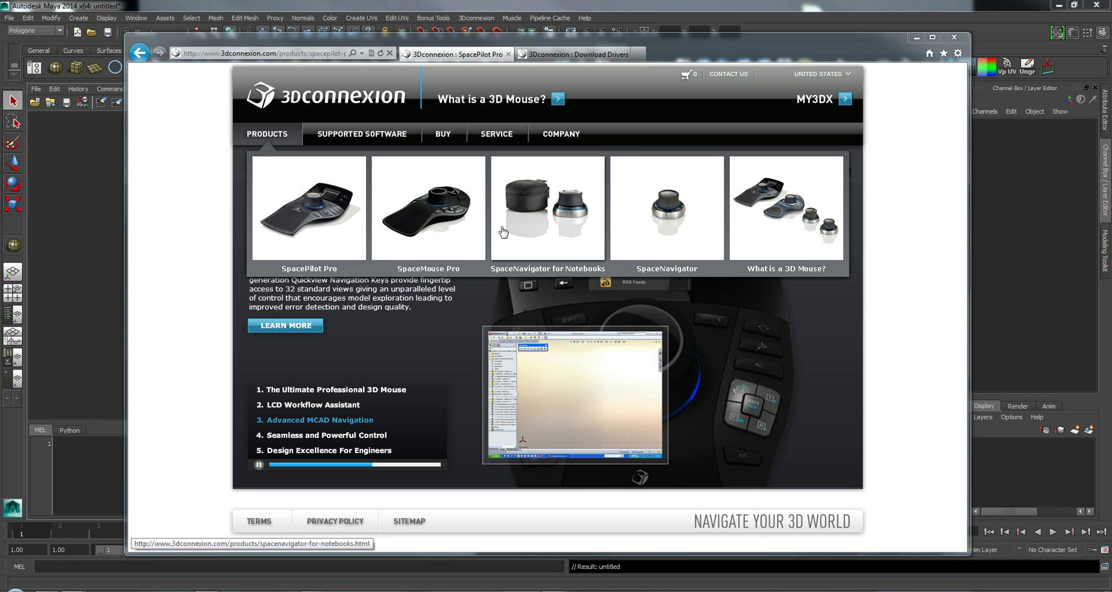
pyautogui.click(611, 56)
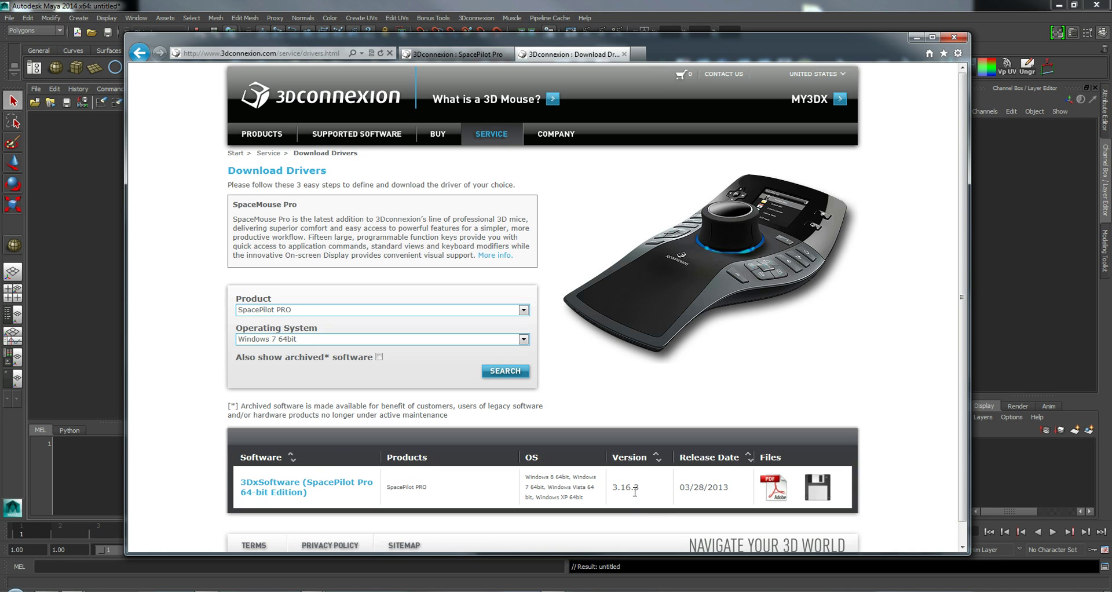
pyautogui.click(916, 39)
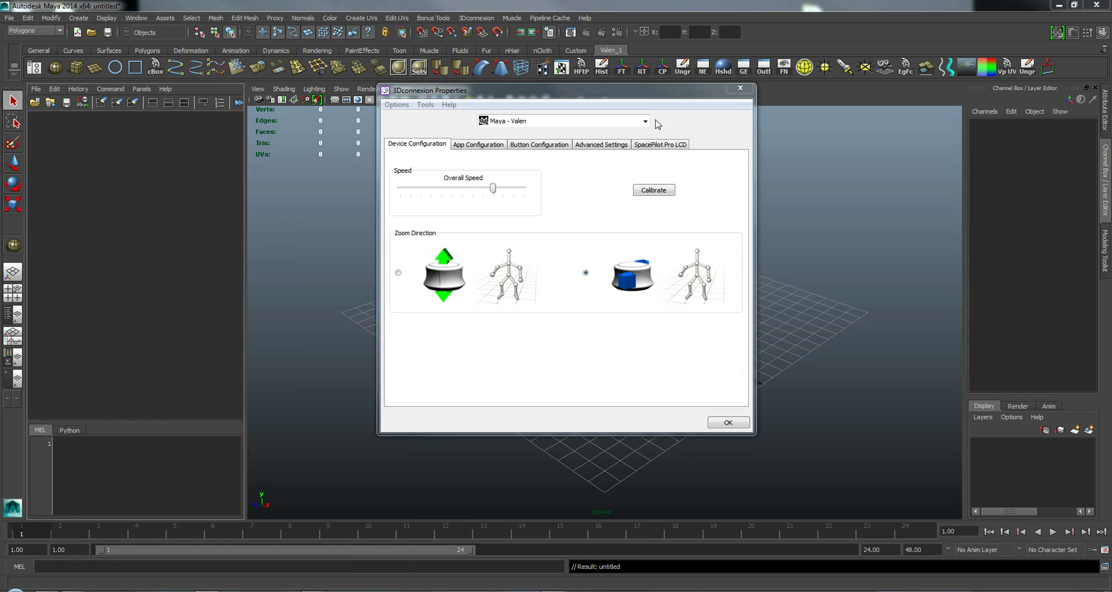
# - Check the installed 3Dconnexion release, driver and firmware versions, and close the device's About and Properties windows
pyautogui.click(448, 104)
pyautogui.click(467, 142)
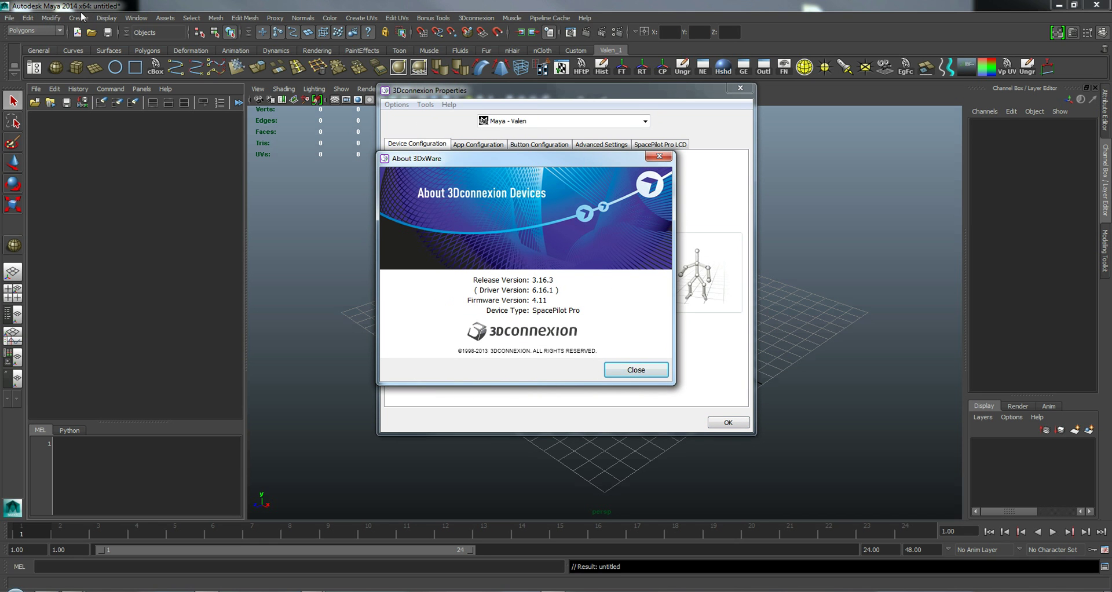
pyautogui.click(636, 369)
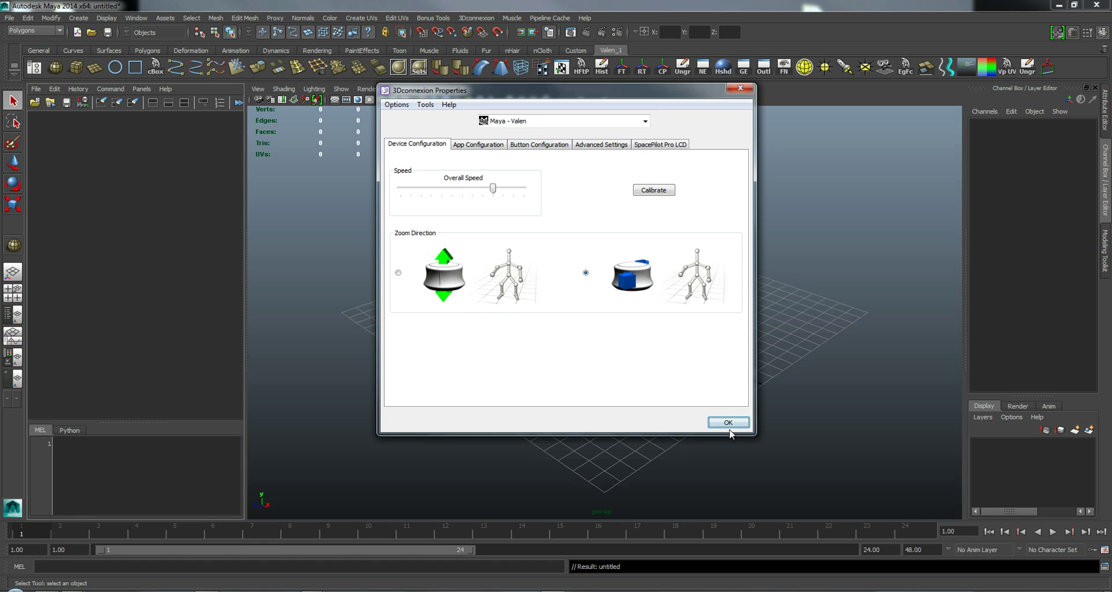
pyautogui.click(728, 422)
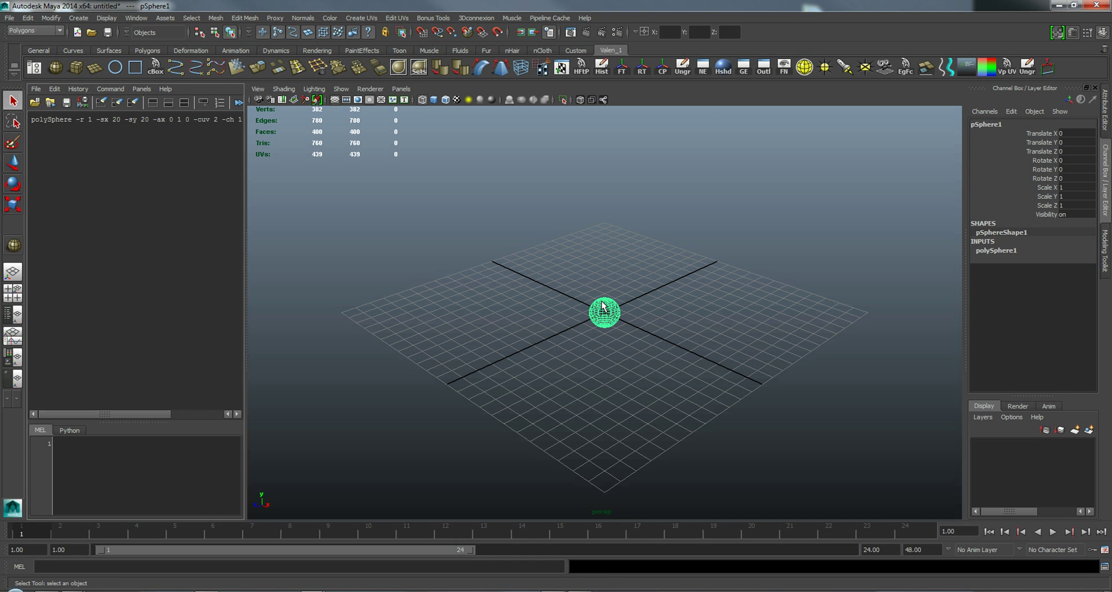
# - Display the polygon sphere shaded and set both its axis and height subdivisions to 128
pyautogui.press('5')
pyautogui.press('f')
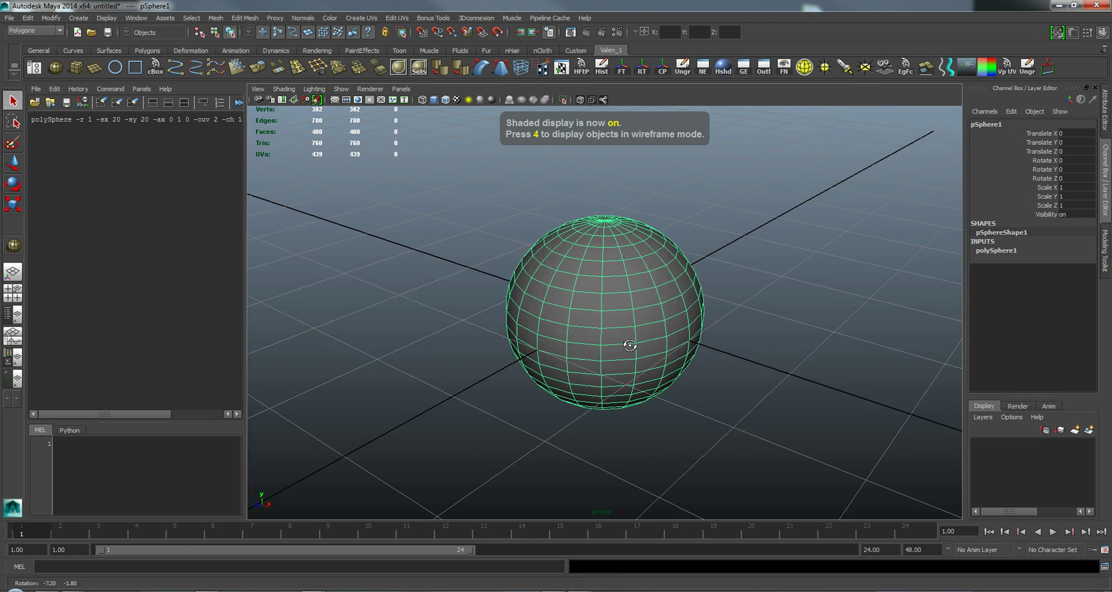
pyautogui.click(995, 251)
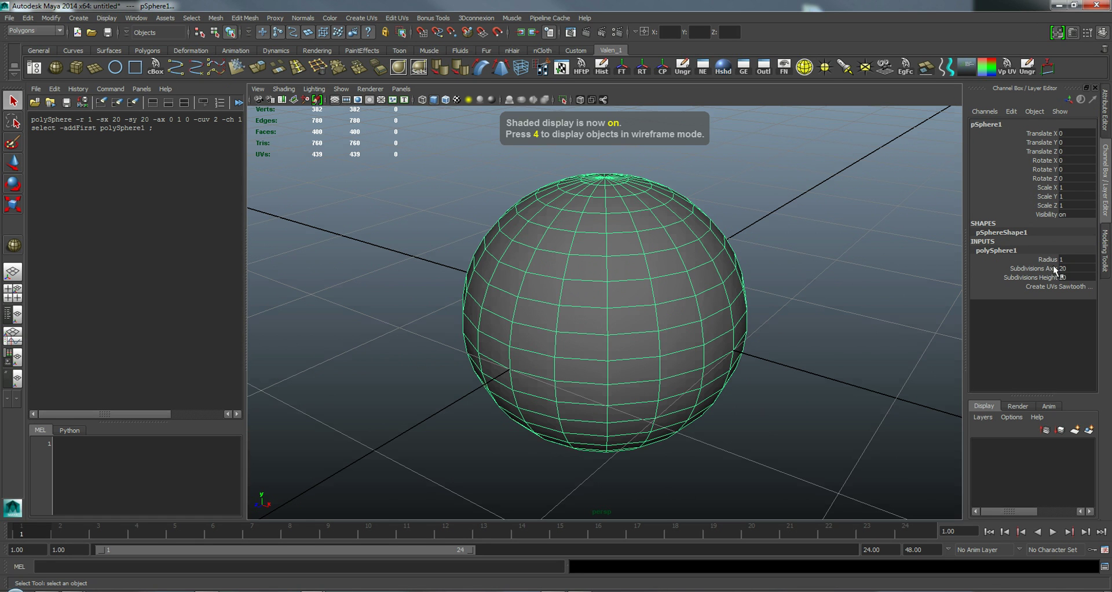
pyautogui.moveTo(1070, 269); pyautogui.dragTo(1073, 279)
pyautogui.click(1072, 278)
pyautogui.write('18')
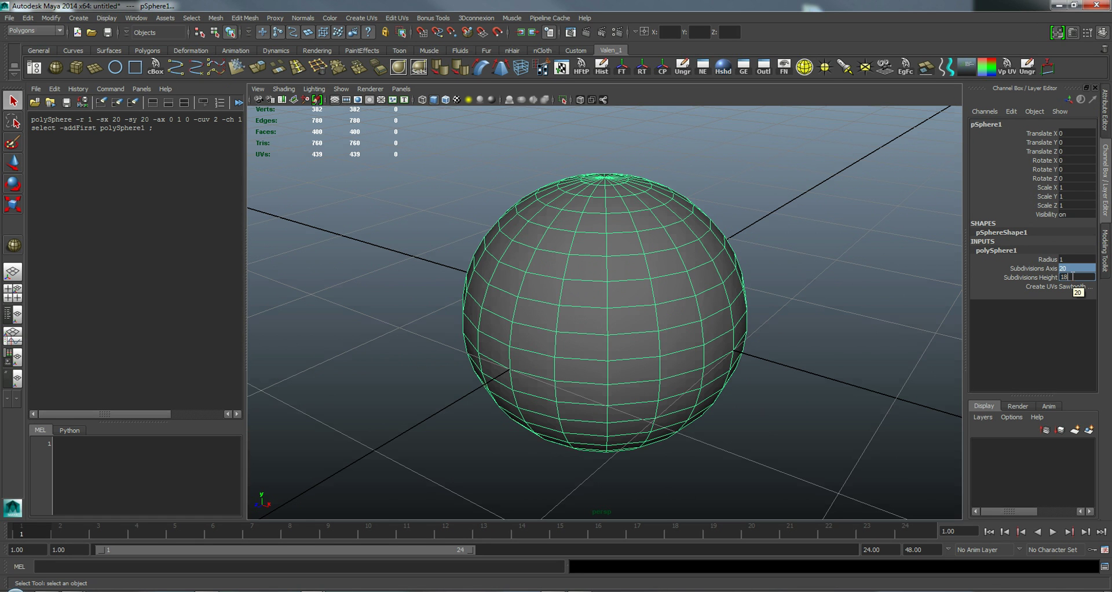
pyautogui.press('Return')
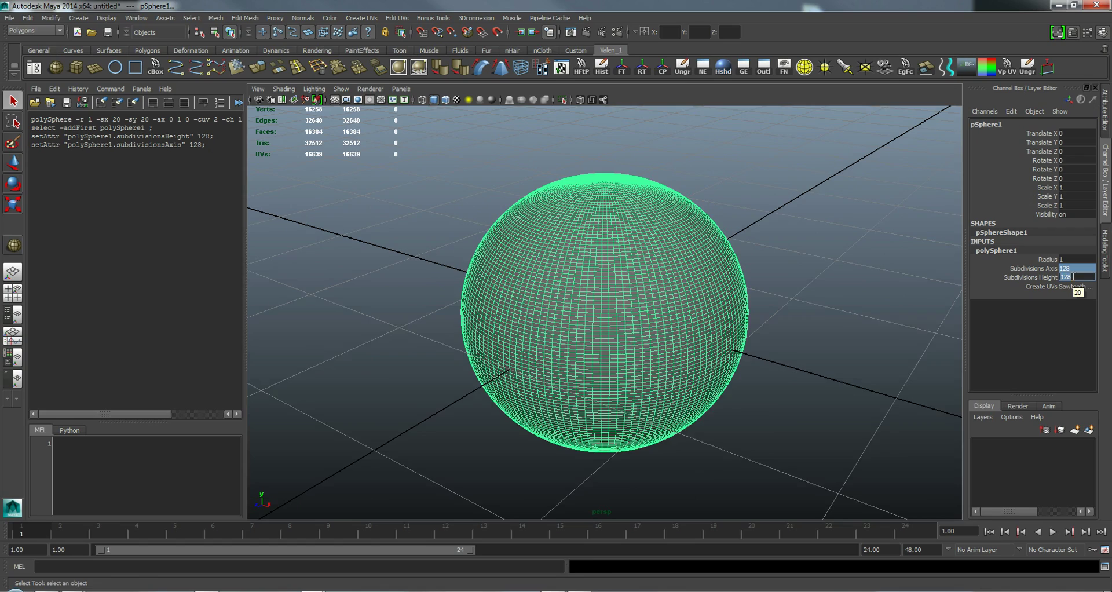
pyautogui.press('f')
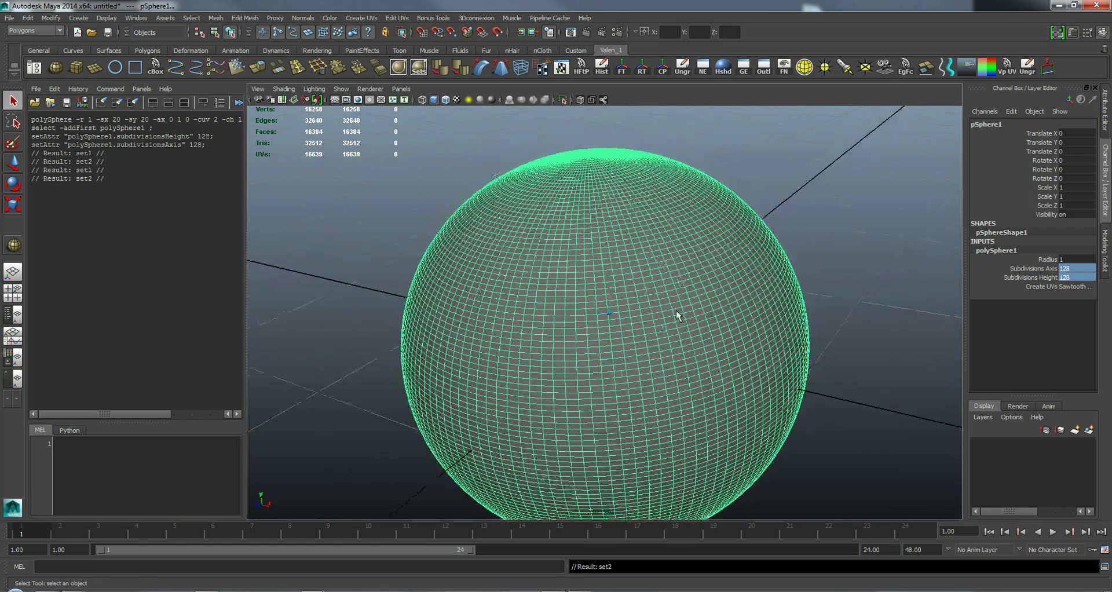
# - Insert six vertical edge loops and one horizontal edge loop across the front of the sphere with the Insert Edge Loop Tool
pyautogui.click(832, 342)
pyautogui.click(762, 339)
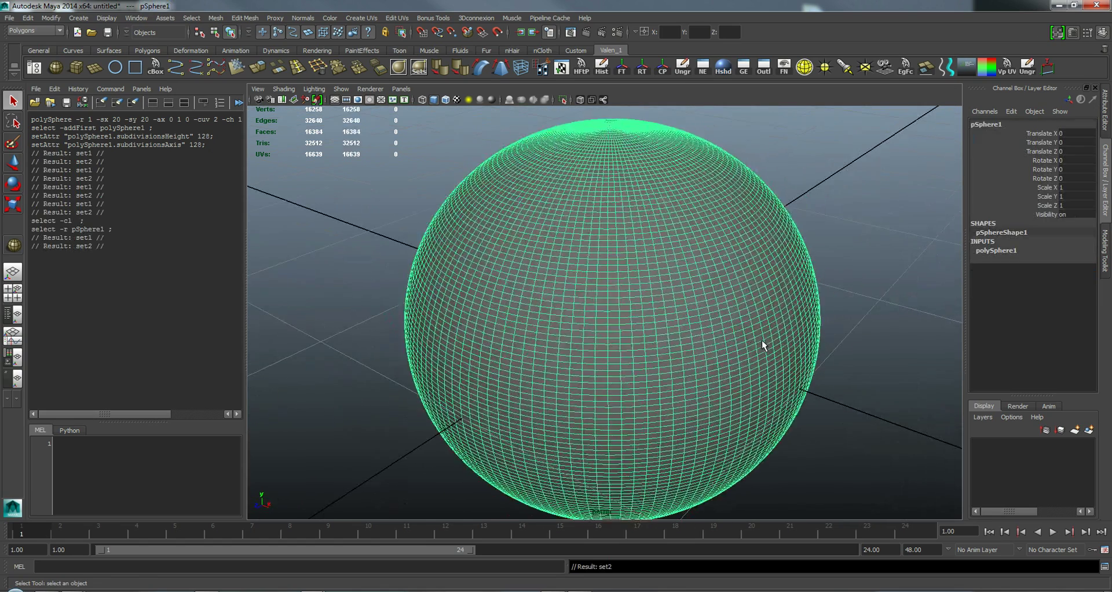
pyautogui.scroll(5, 763, 340)
pyautogui.scroll(8, 758, 332)
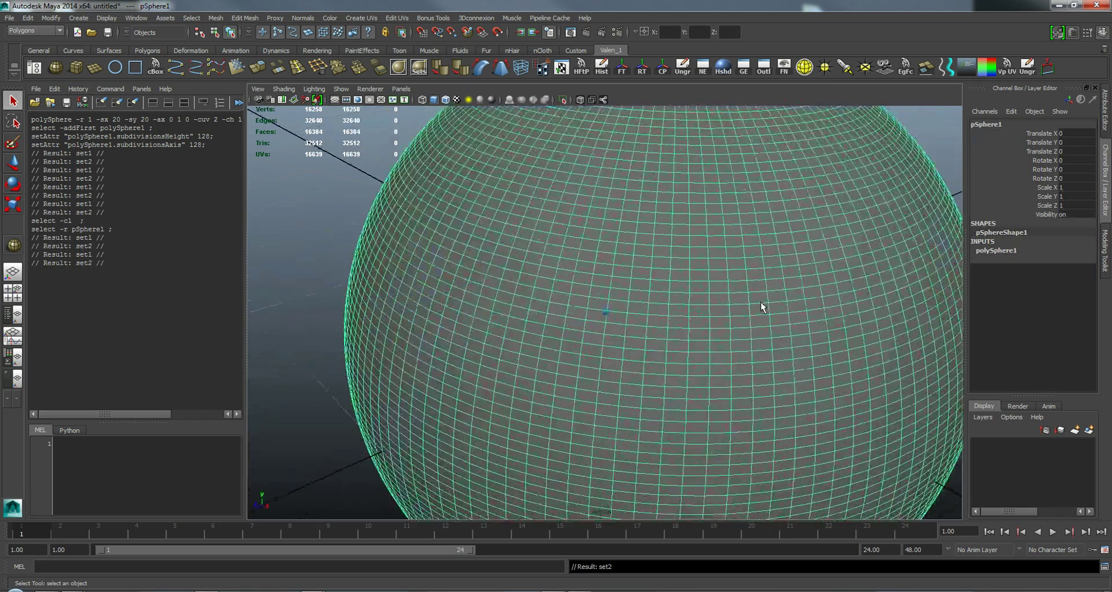
pyautogui.click(247, 18)
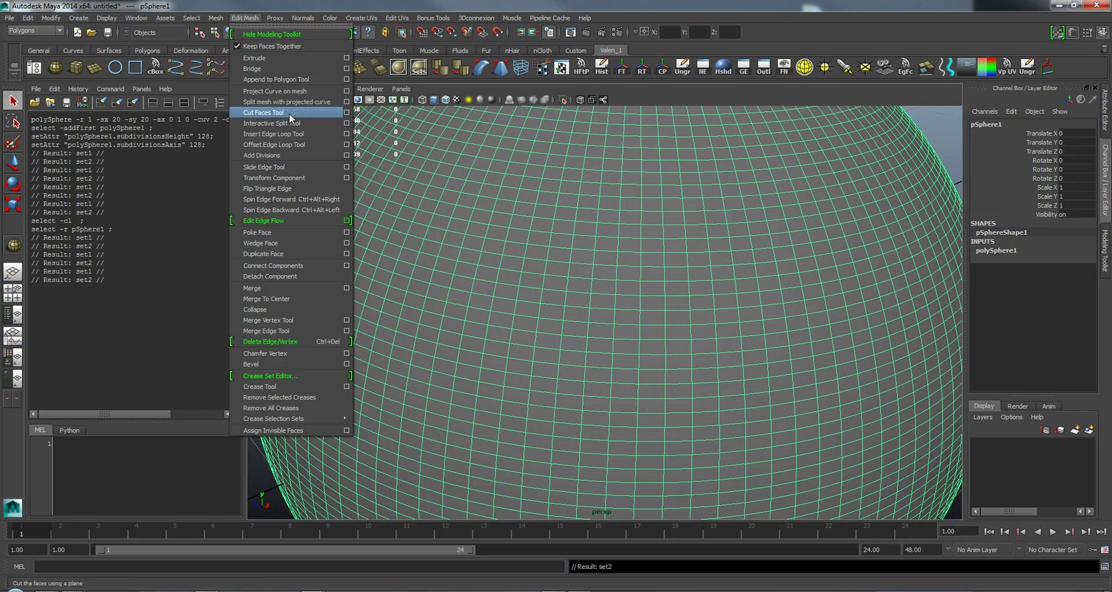
pyautogui.click(291, 134)
pyautogui.click(679, 297)
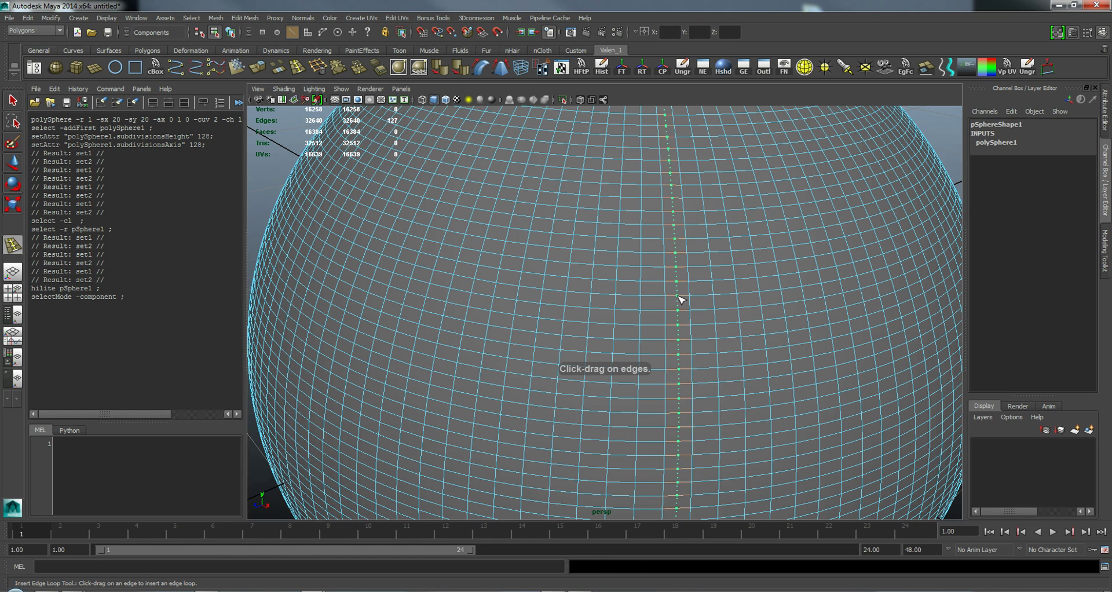
pyautogui.click(702, 296)
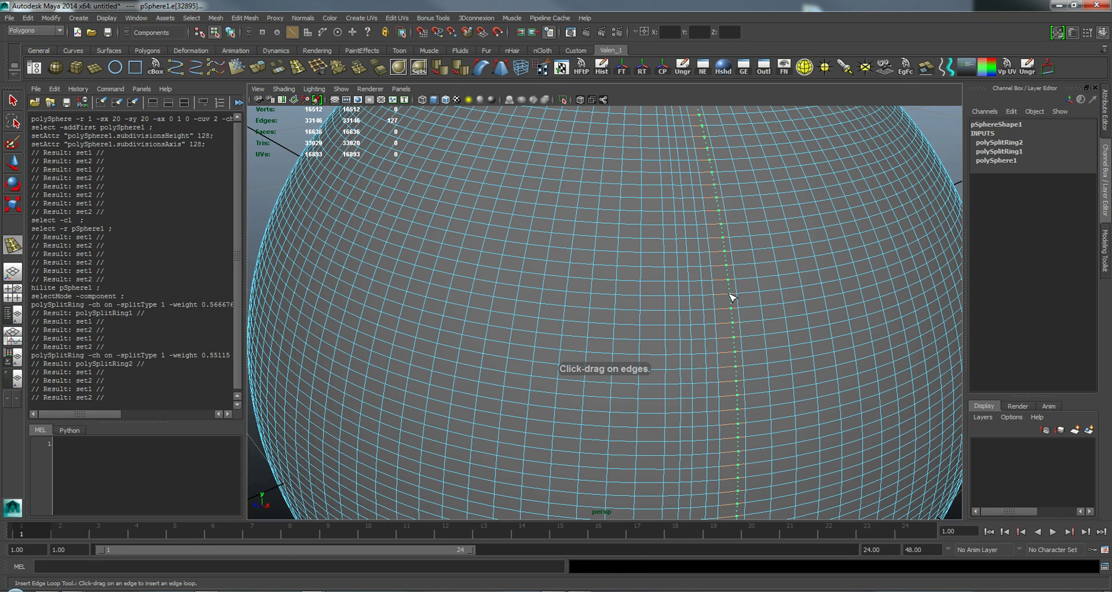
pyautogui.click(731, 297)
pyautogui.click(653, 298)
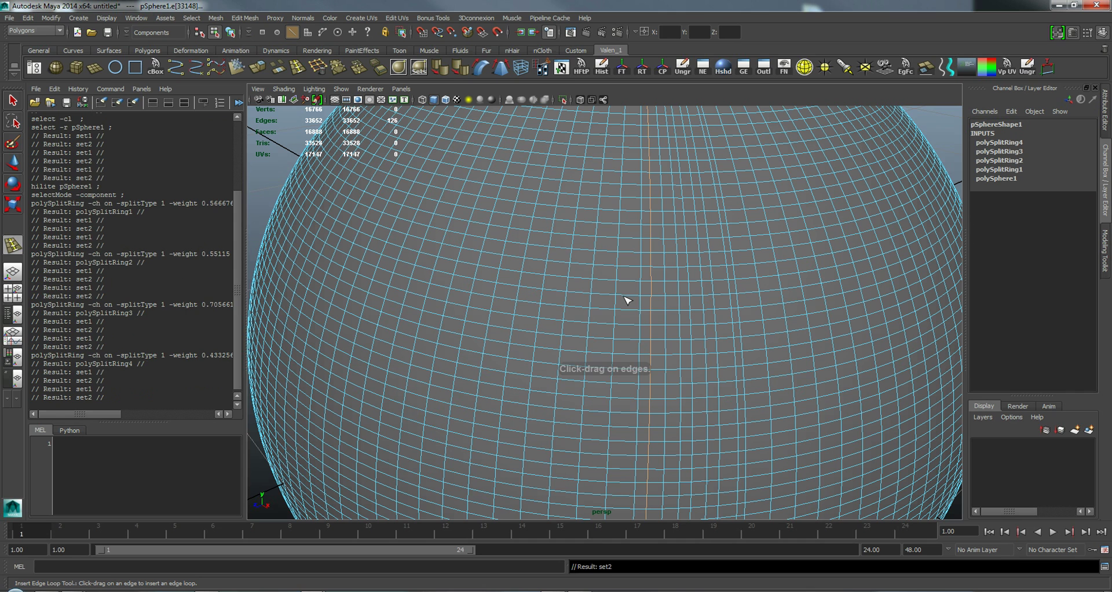
pyautogui.click(594, 297)
pyautogui.click(585, 297)
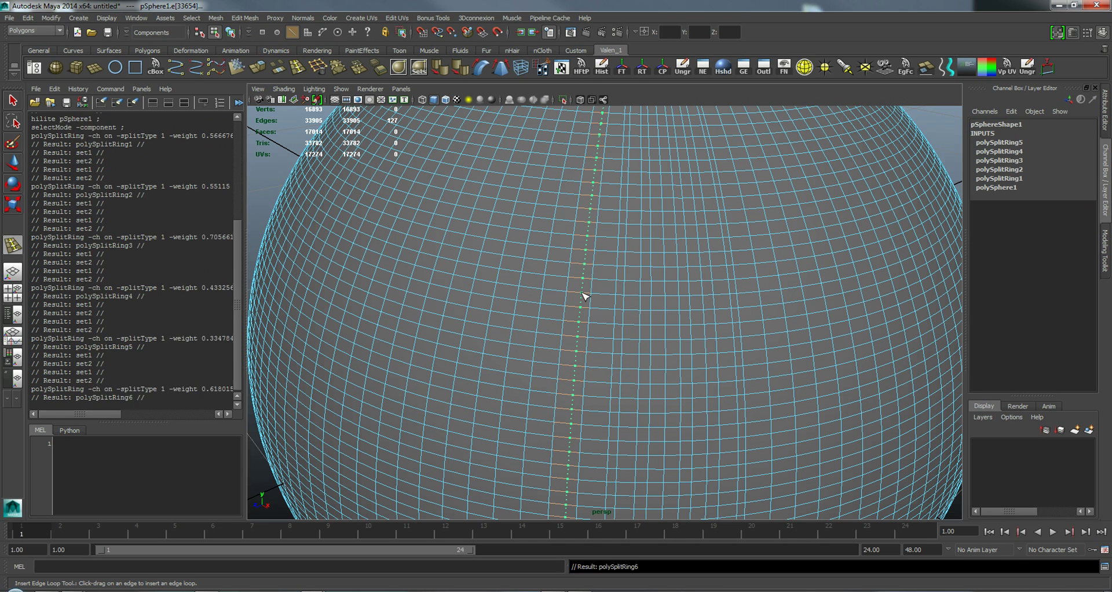
pyautogui.click(565, 302)
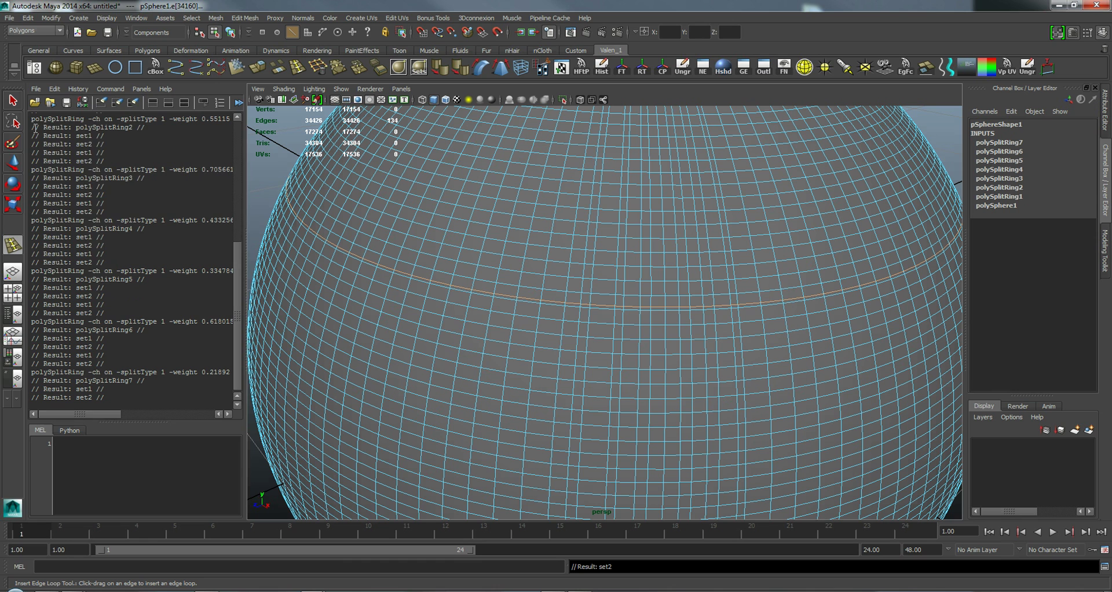
# - Examine the set1 and set2 result lines logged between the polySplitRing commands in the script history
pyautogui.moveTo(35, 128); pyautogui.dragTo(118, 270)
pyautogui.click(119, 230)
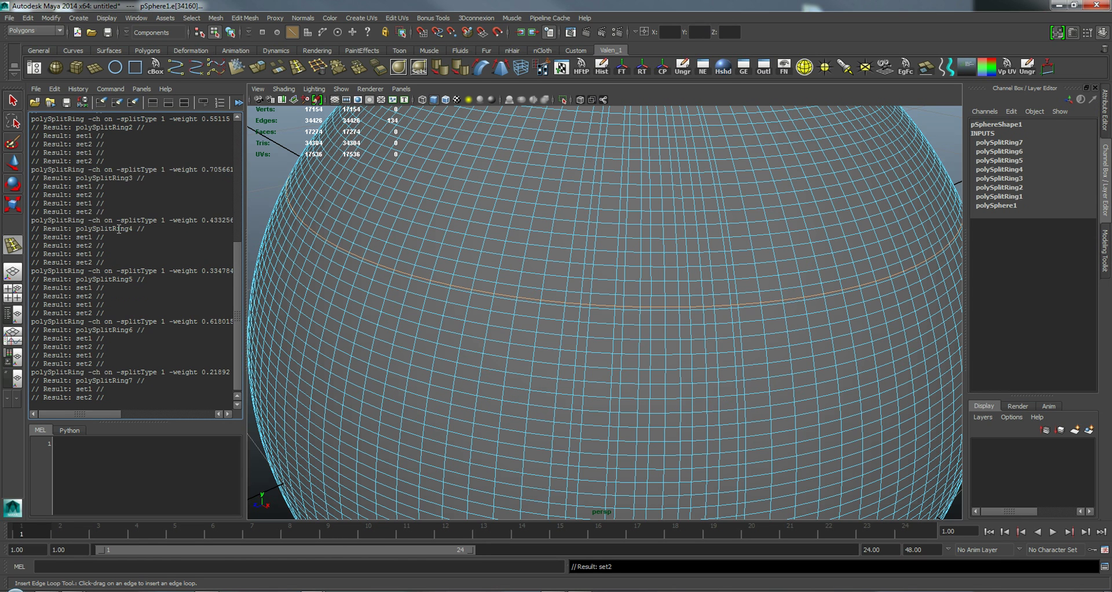
pyautogui.moveTo(58, 149); pyautogui.dragTo(111, 246)
pyautogui.click(165, 266)
pyautogui.moveTo(108, 204); pyautogui.dragTo(55, 187)
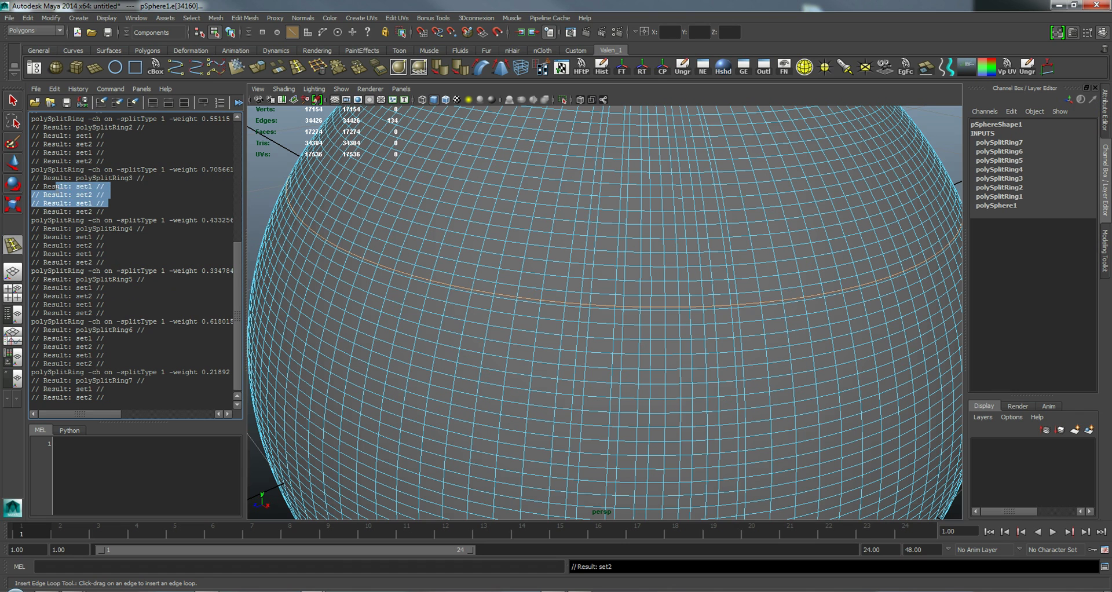
pyautogui.moveTo(113, 264); pyautogui.dragTo(34, 237)
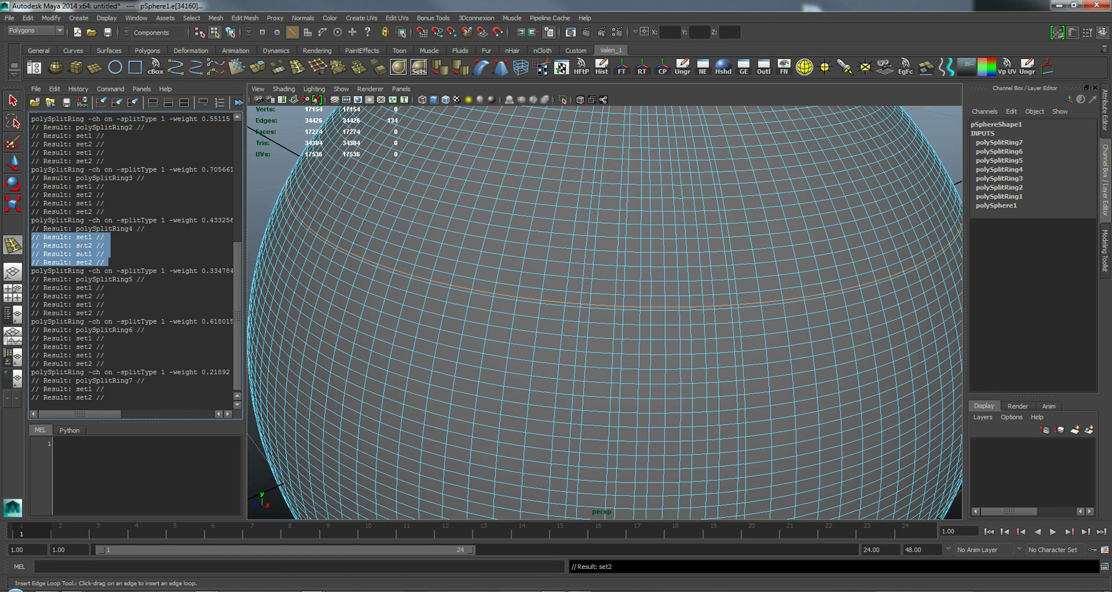
pyautogui.click(143, 243)
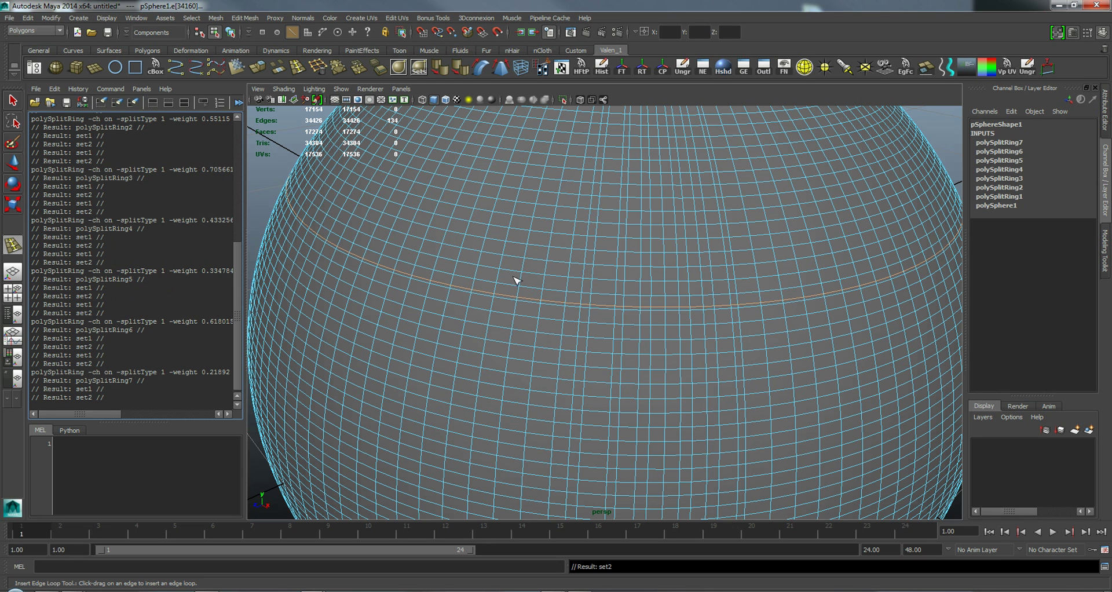
# - Insert four more edge loops on the sphere, two vertical and two horizontal below the first horizontal loop
pyautogui.click(545, 336)
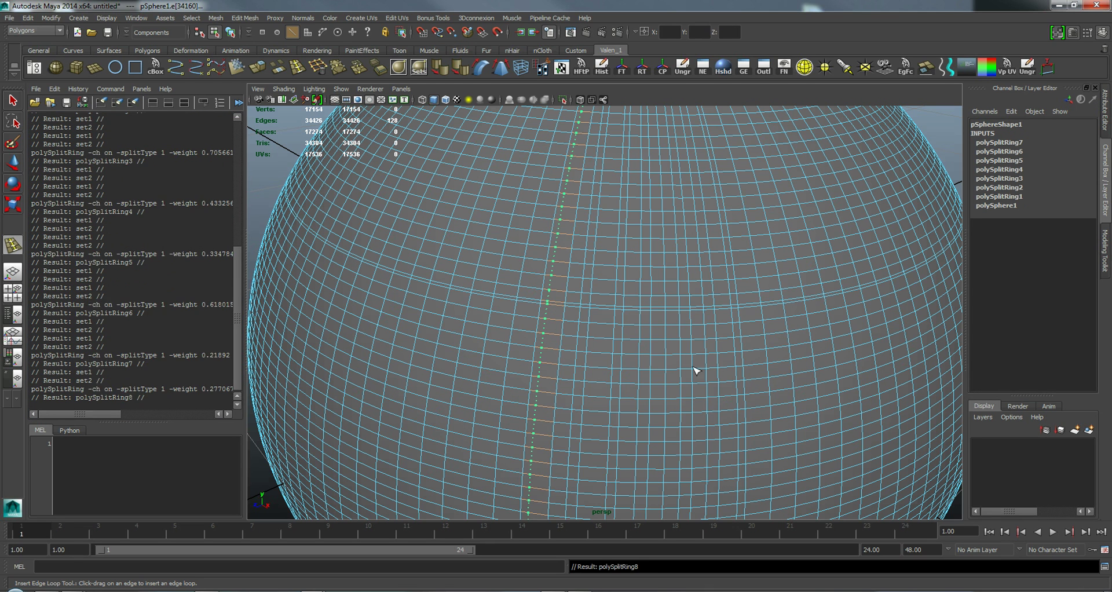
pyautogui.click(794, 382)
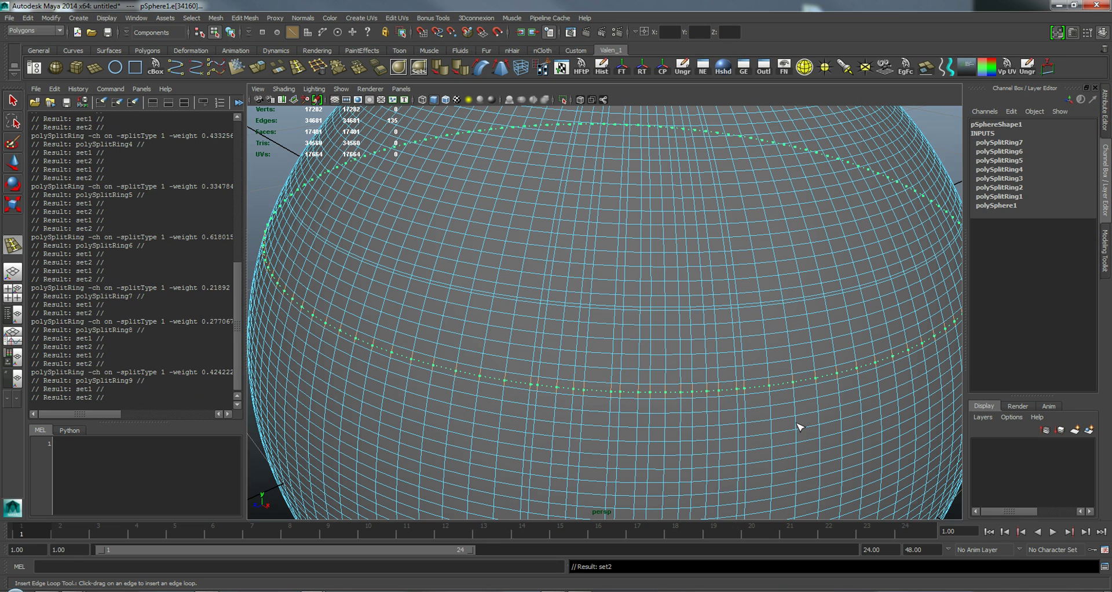
pyautogui.click(798, 427)
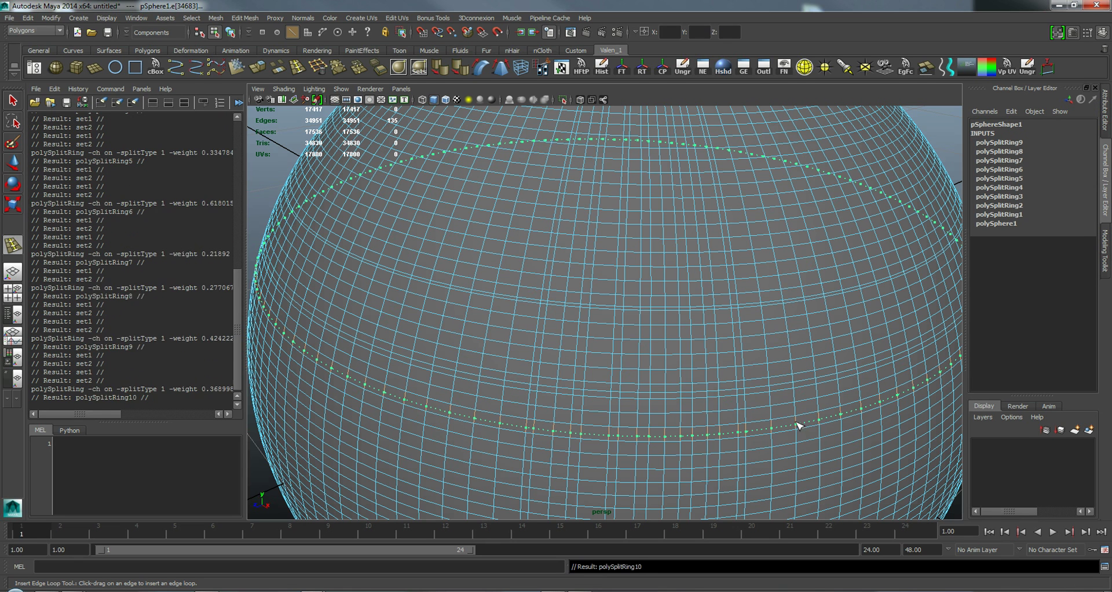
pyautogui.click(802, 330)
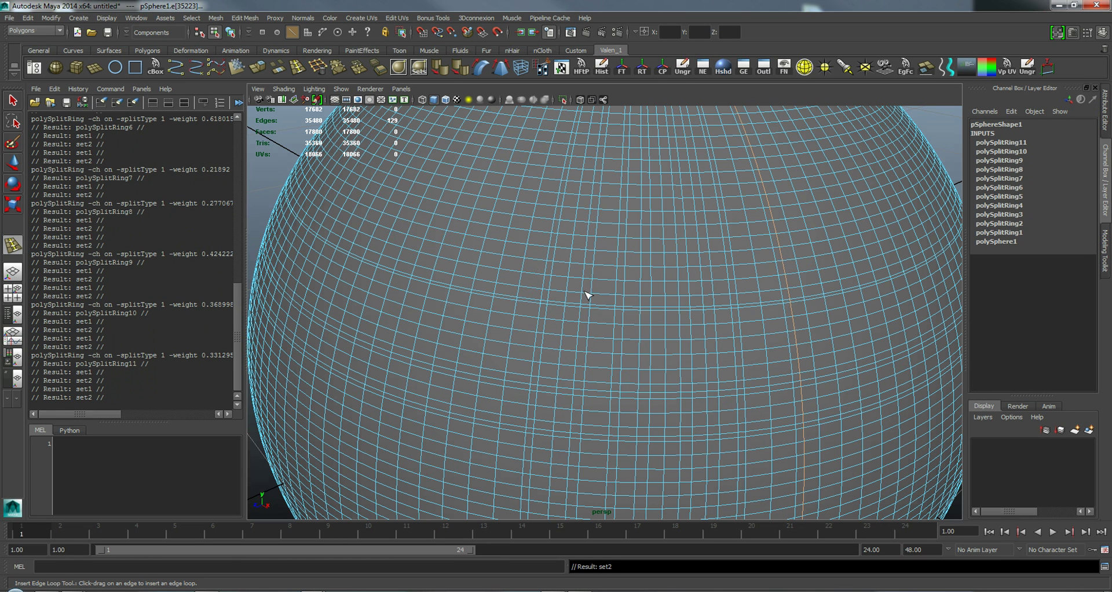
# - Turn off the 3D mouse's Auto option for the rotation center
pyautogui.rightClick(622, 237)
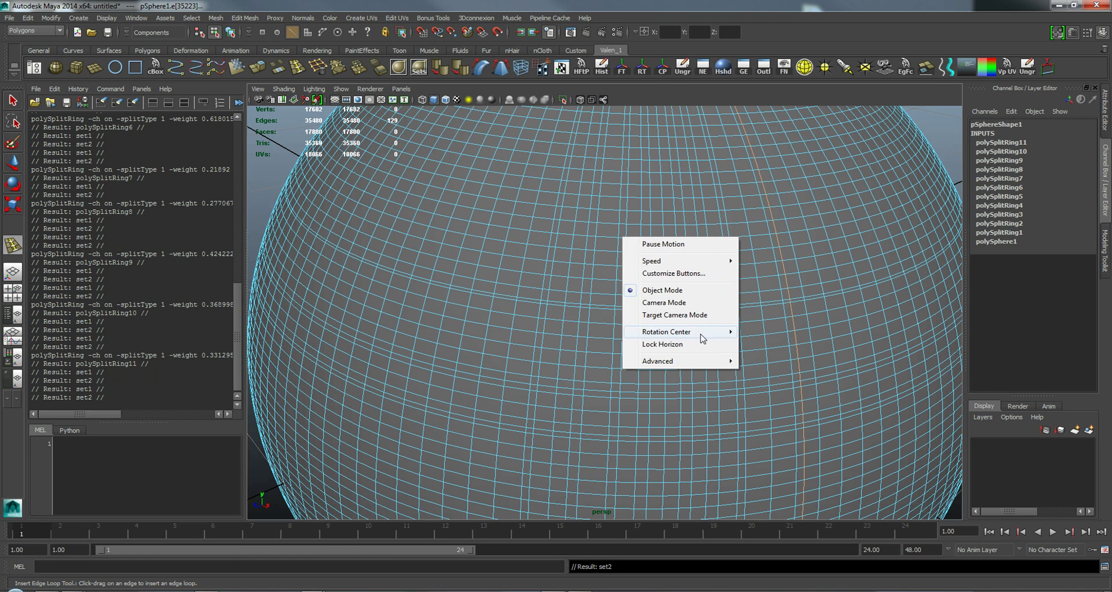
pyautogui.moveTo(704, 336)
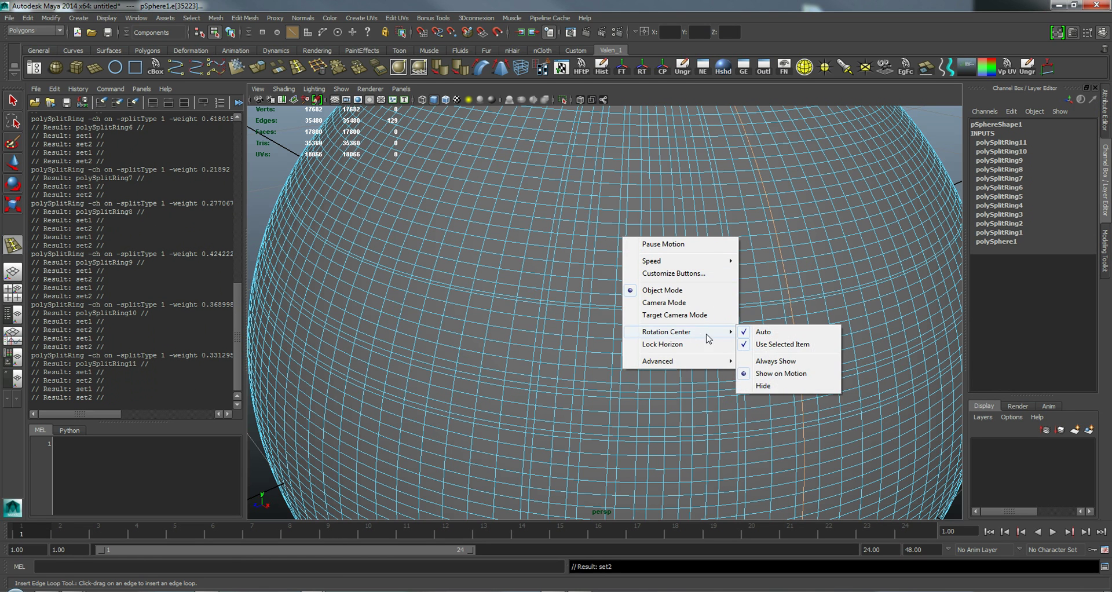
pyautogui.click(766, 332)
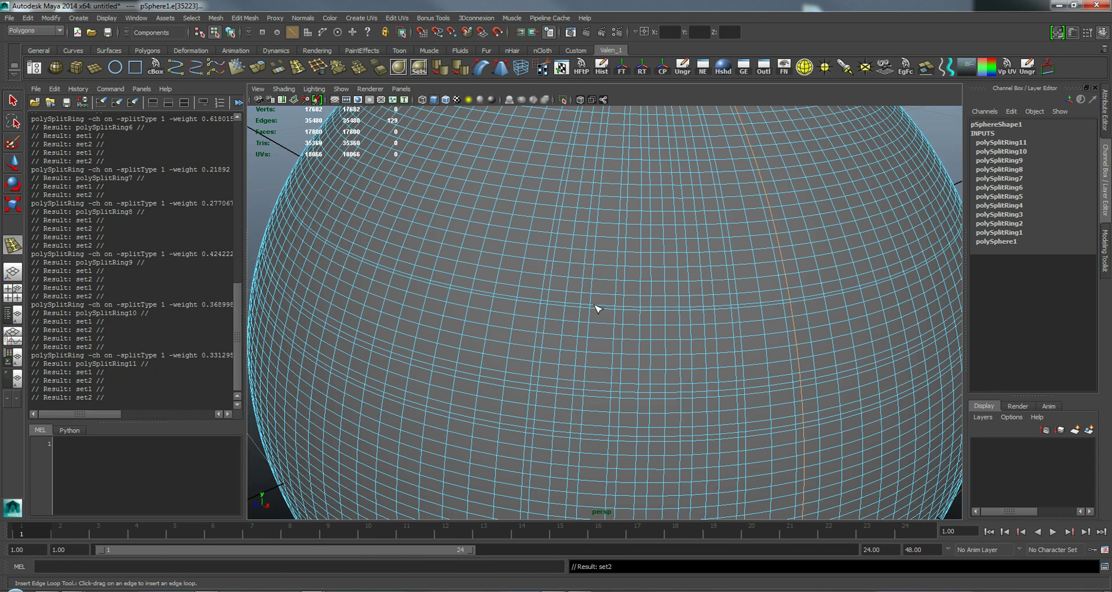
# - Insert five more edge loops on the sphere, four vertical and one horizontal, to test the changed rotation center setting
pyautogui.click(604, 328)
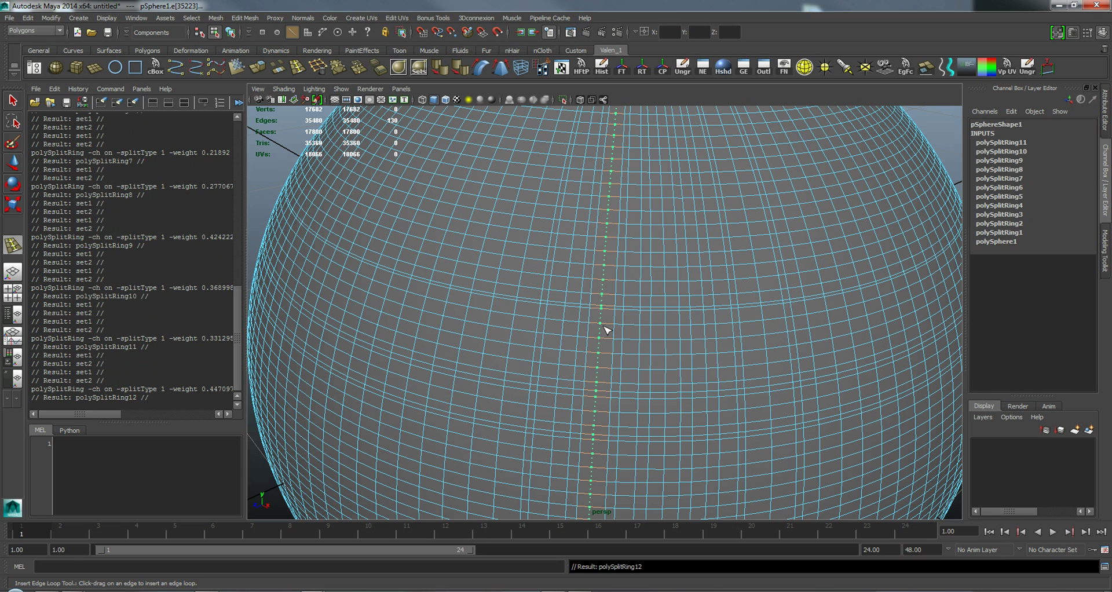
pyautogui.click(591, 347)
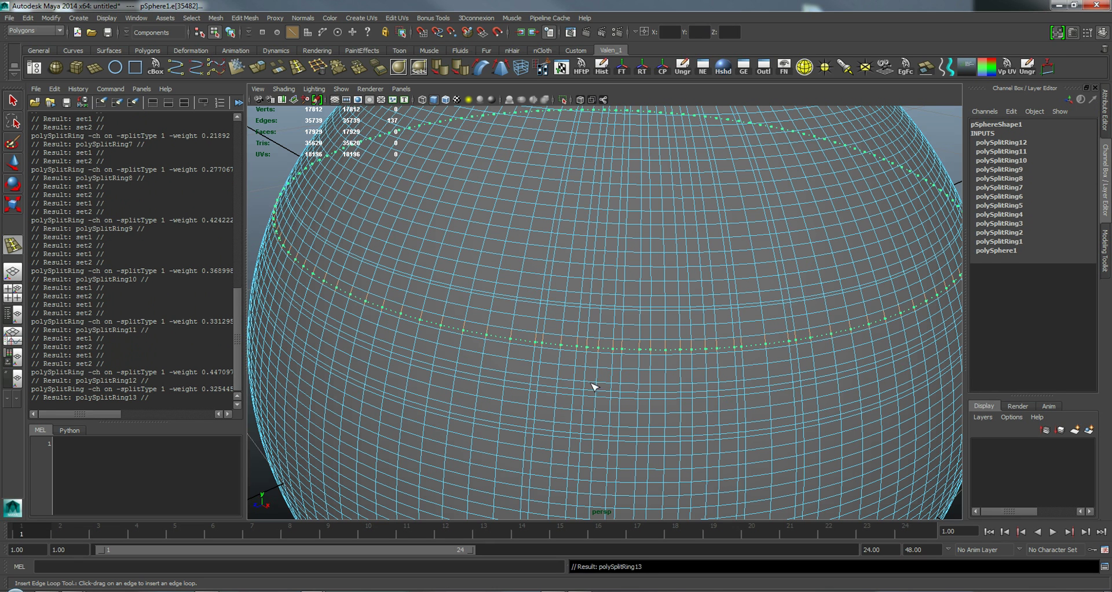
pyautogui.click(519, 378)
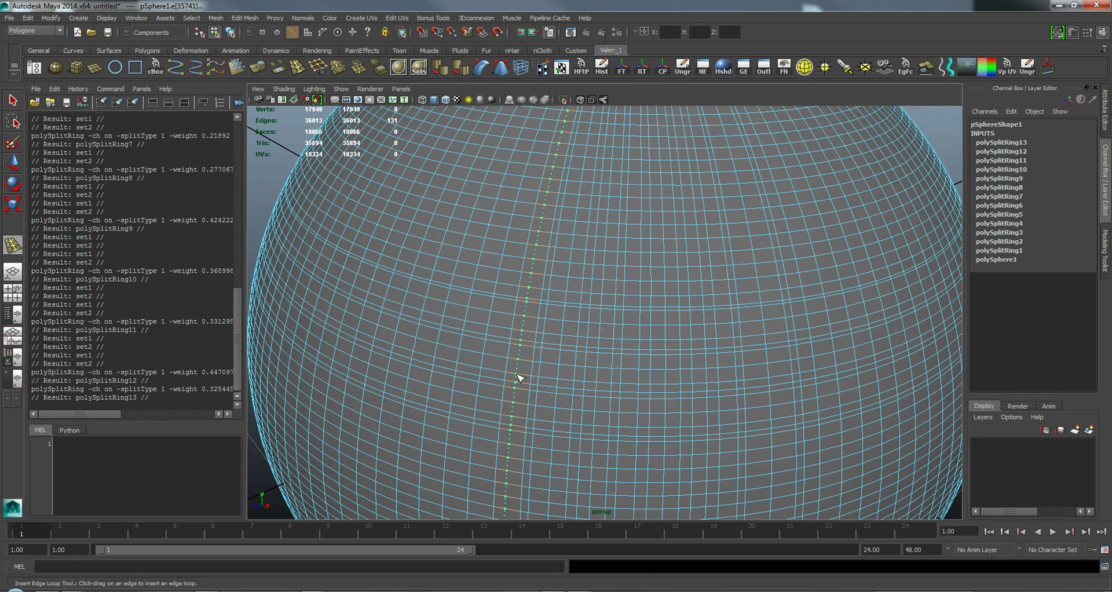
pyautogui.click(468, 376)
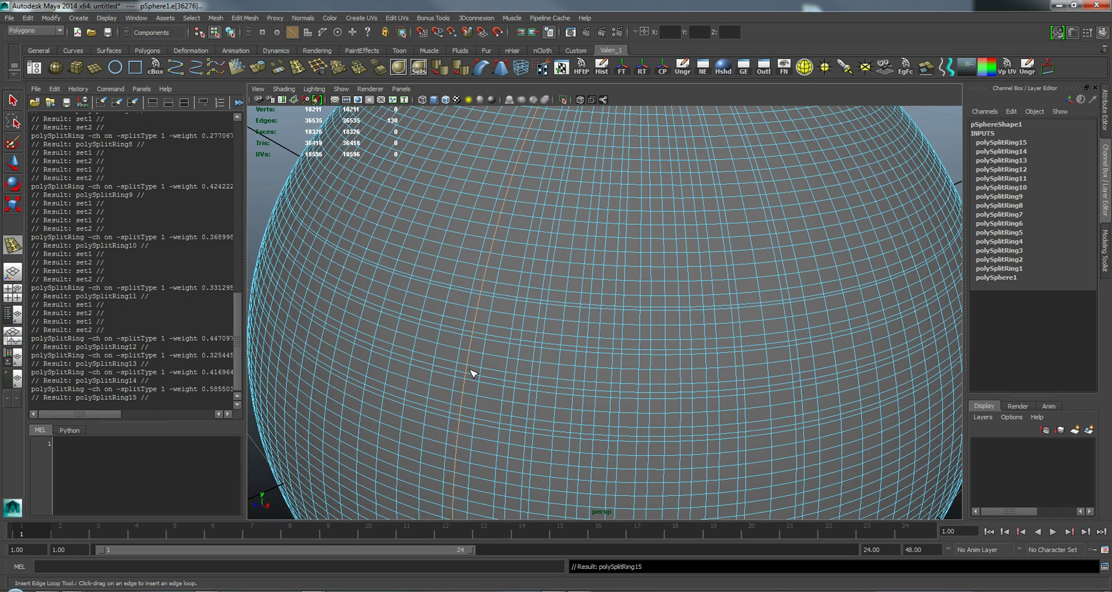
pyautogui.moveTo(426, 346); pyautogui.dragTo(427, 347)
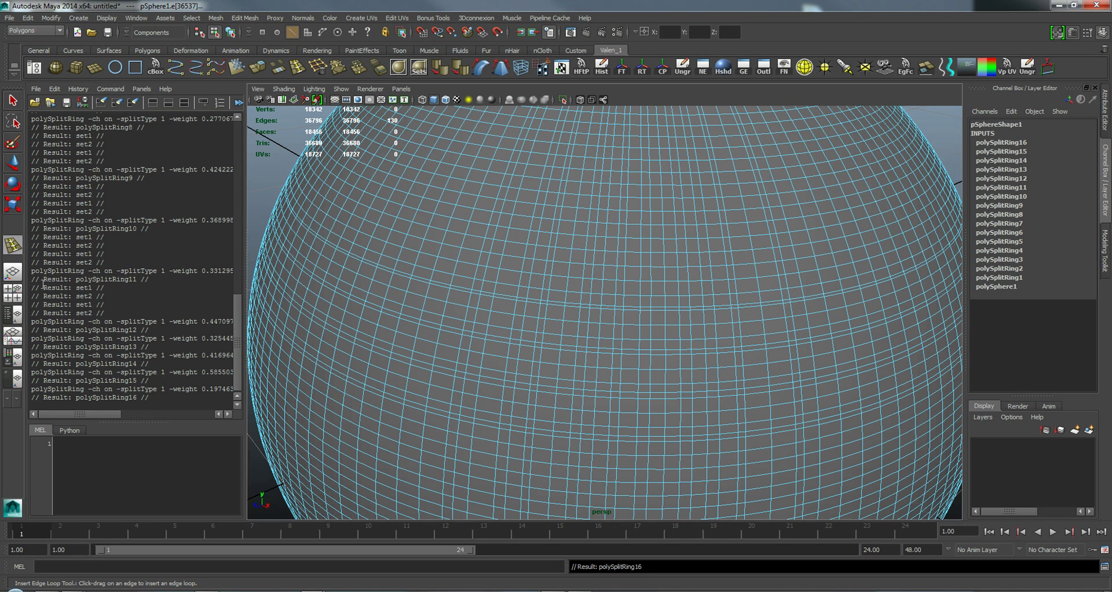
# - Insert one more horizontal edge loop on the sphere's upper half and return to selecting the whole object
pyautogui.moveTo(43, 283); pyautogui.dragTo(119, 313)
pyautogui.click(134, 301)
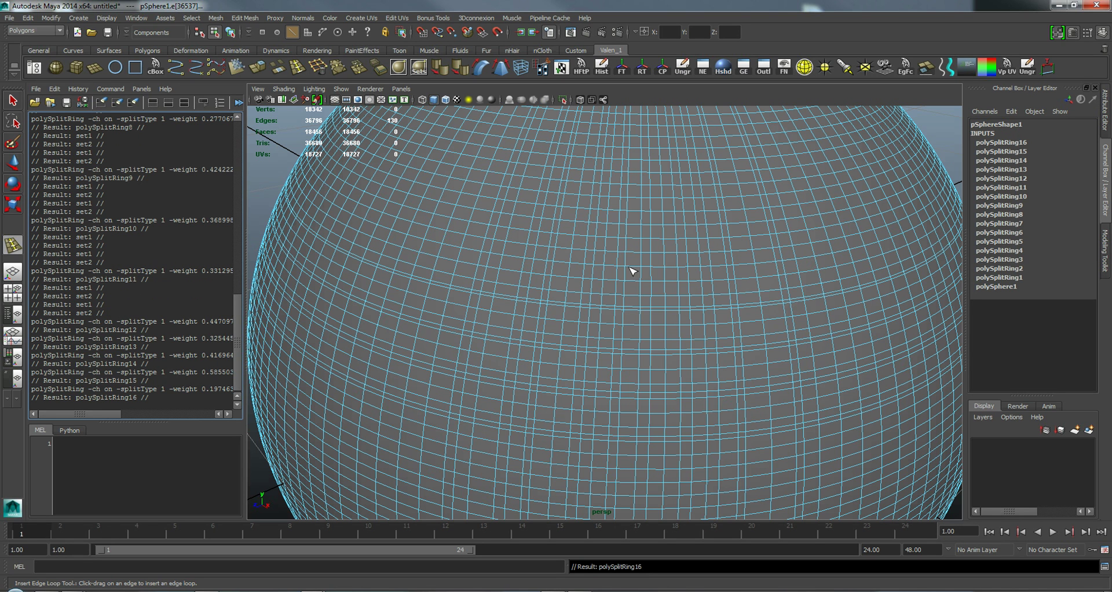
pyautogui.moveTo(470, 232); pyautogui.dragTo(478, 235)
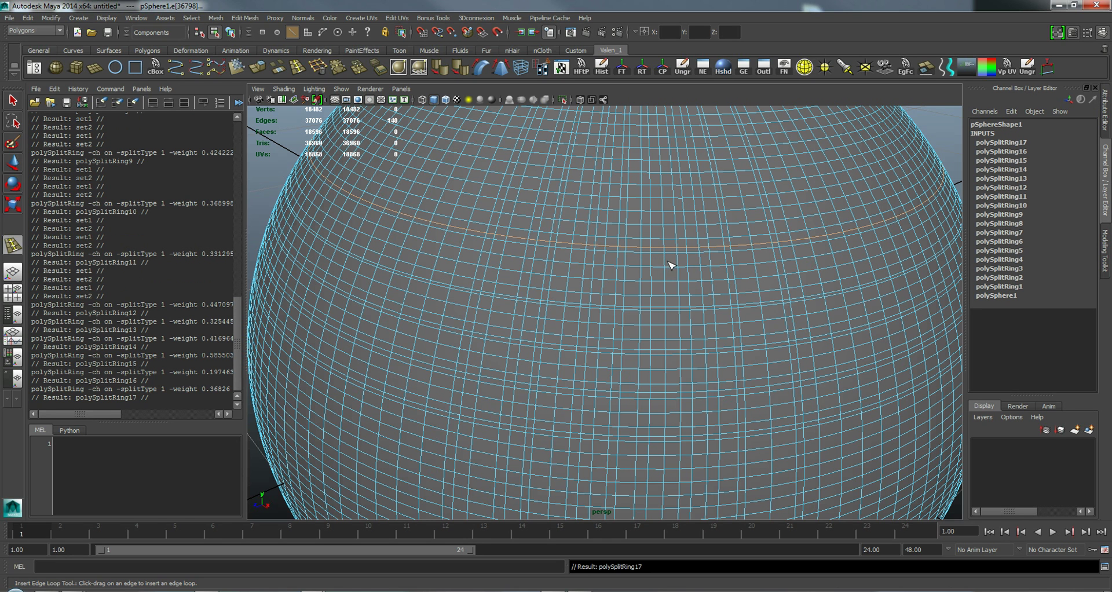
pyautogui.press('q')
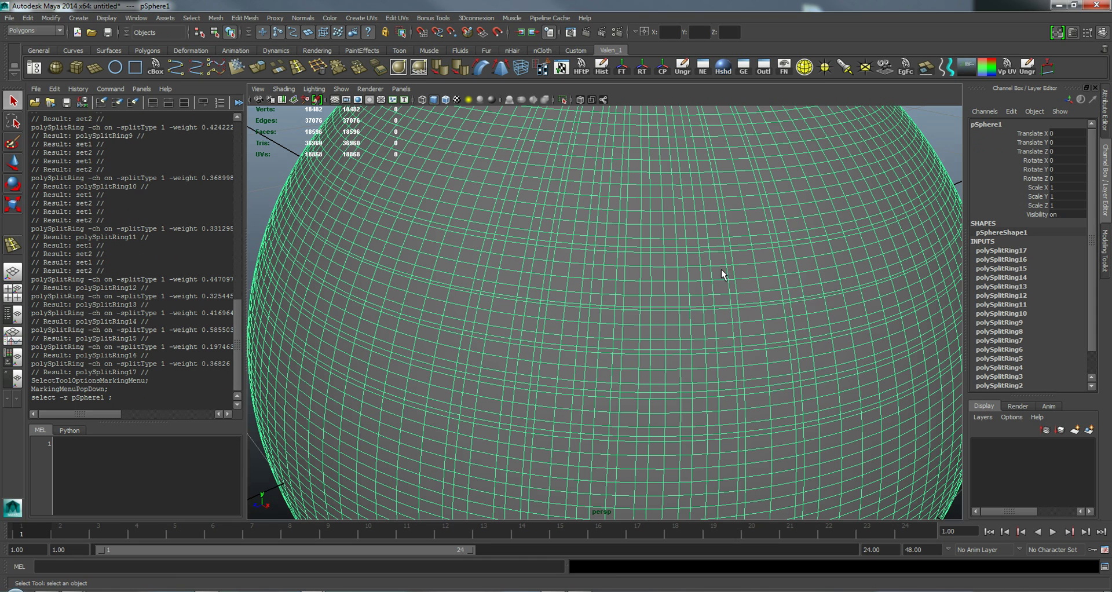
# - Turn the 3D mouse's Auto rotation center option back on and deselect the sphere
pyautogui.rightClick(722, 270)
pyautogui.moveTo(800, 367)
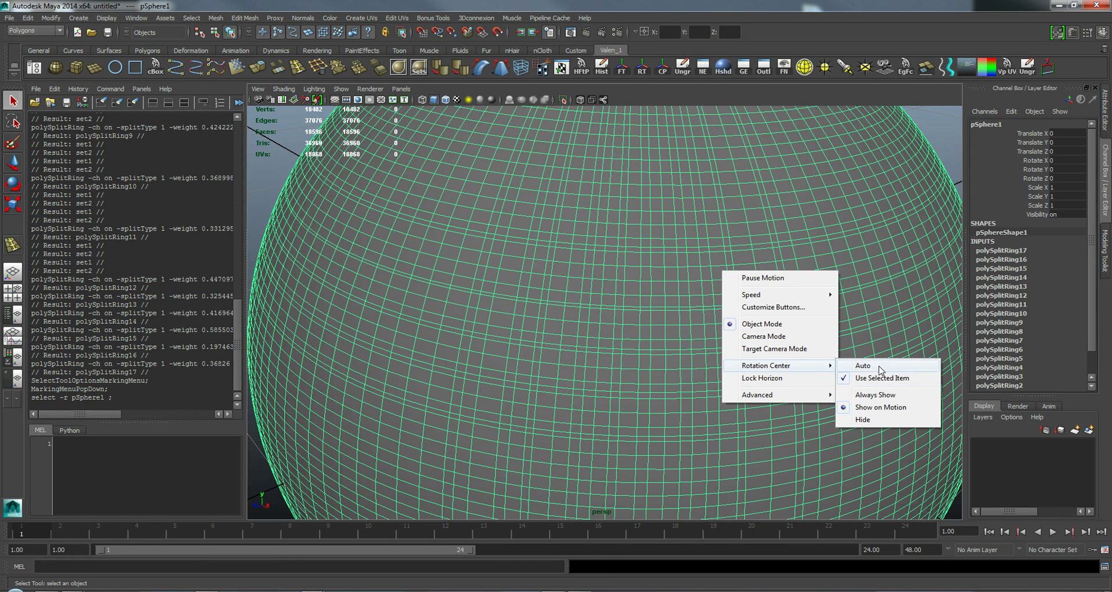
pyautogui.click(881, 367)
pyautogui.rightClick(760, 325)
pyautogui.moveTo(805, 417)
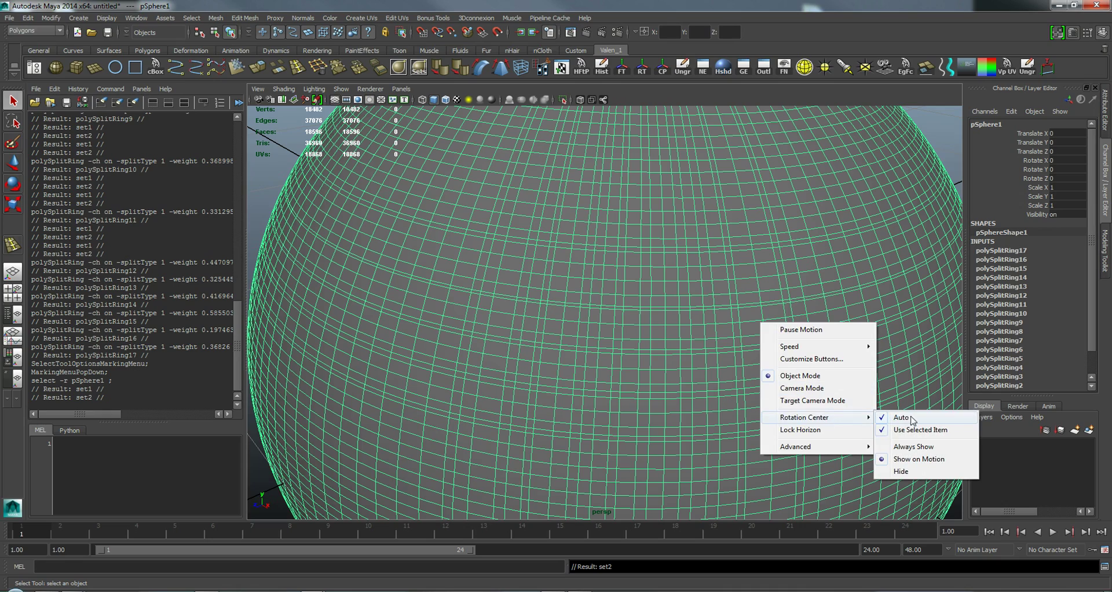
pyautogui.click(765, 4)
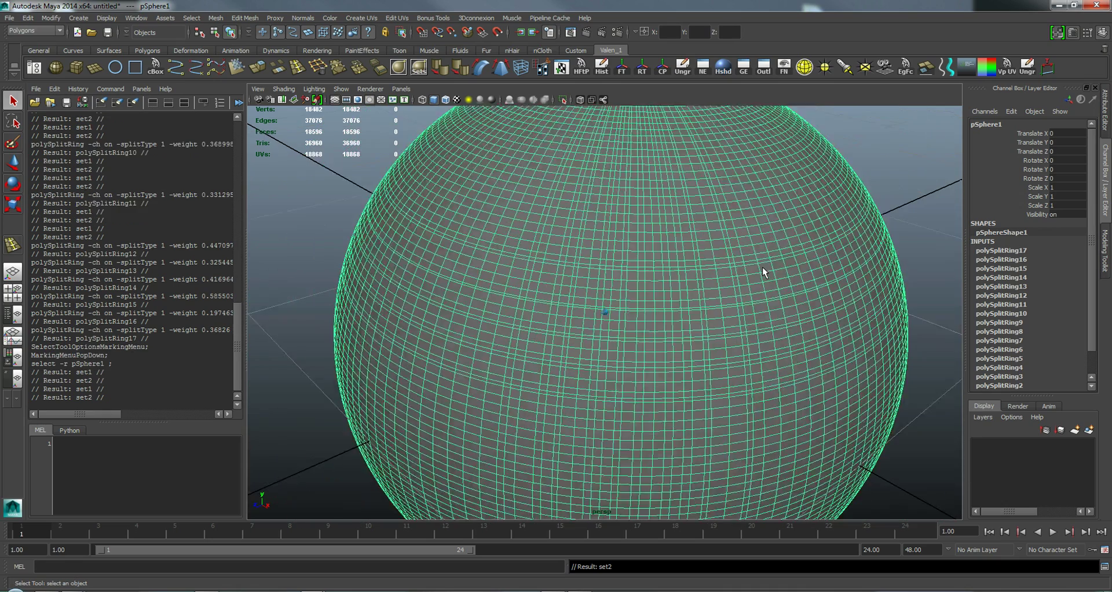
pyautogui.click(869, 248)
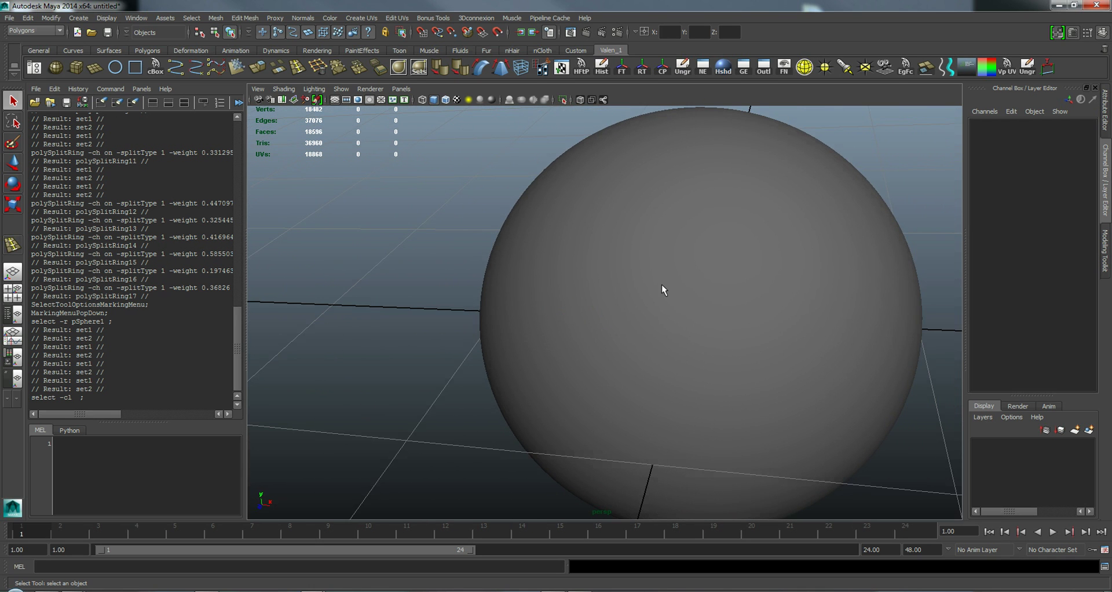
# - Reselect the sphere and review the Auto and Use Selected Item options of the 3D mouse's rotation center
pyautogui.click(658, 244)
pyautogui.rightClick(662, 226)
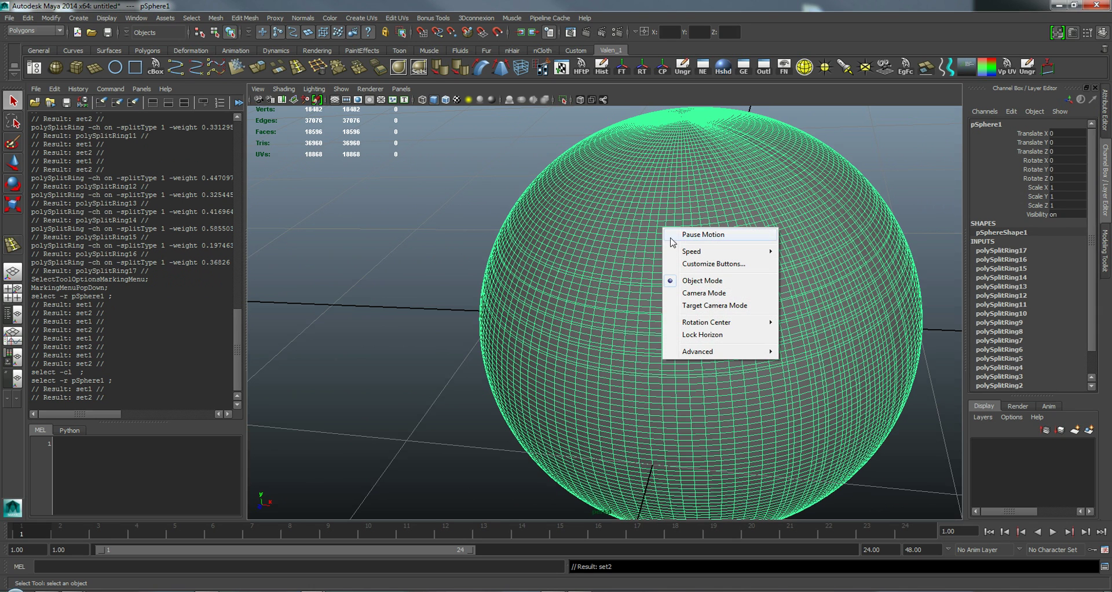
pyautogui.moveTo(737, 321)
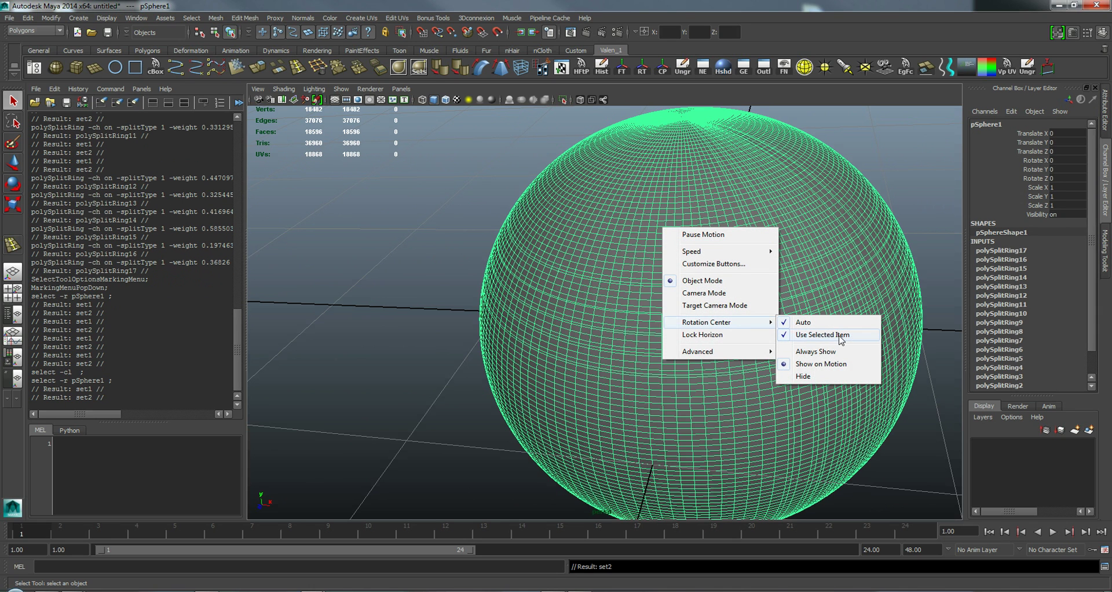
pyautogui.click(840, 336)
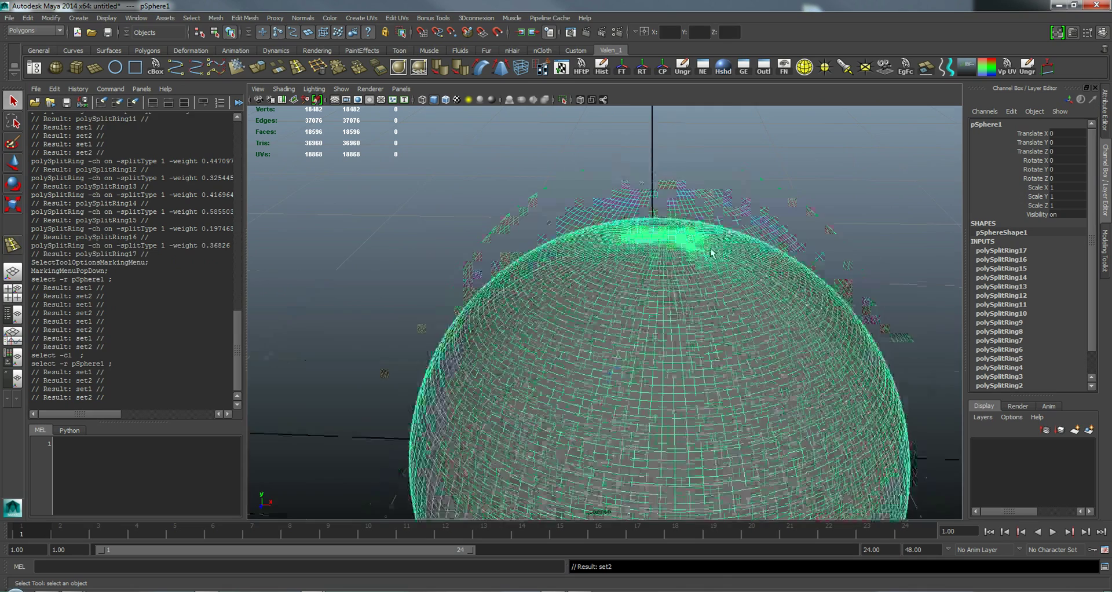
# - Switch the sphere to vertex selection and box-select a small group of neighbouring vertices on its surface
pyautogui.rightClick(670, 333)
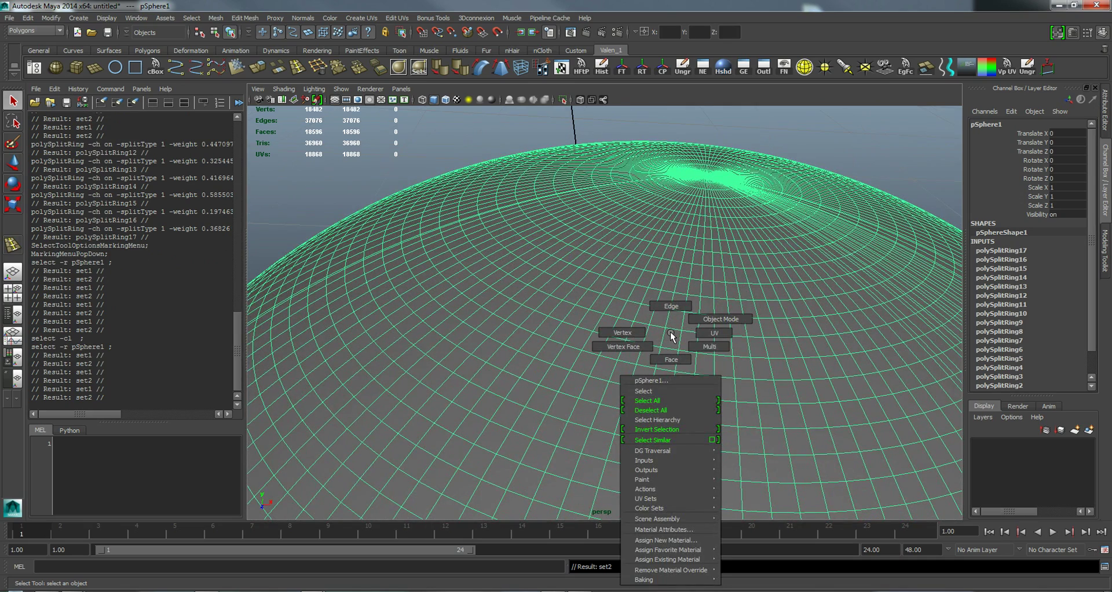
pyautogui.moveTo(672, 336); pyautogui.dragTo(617, 332, button='right')
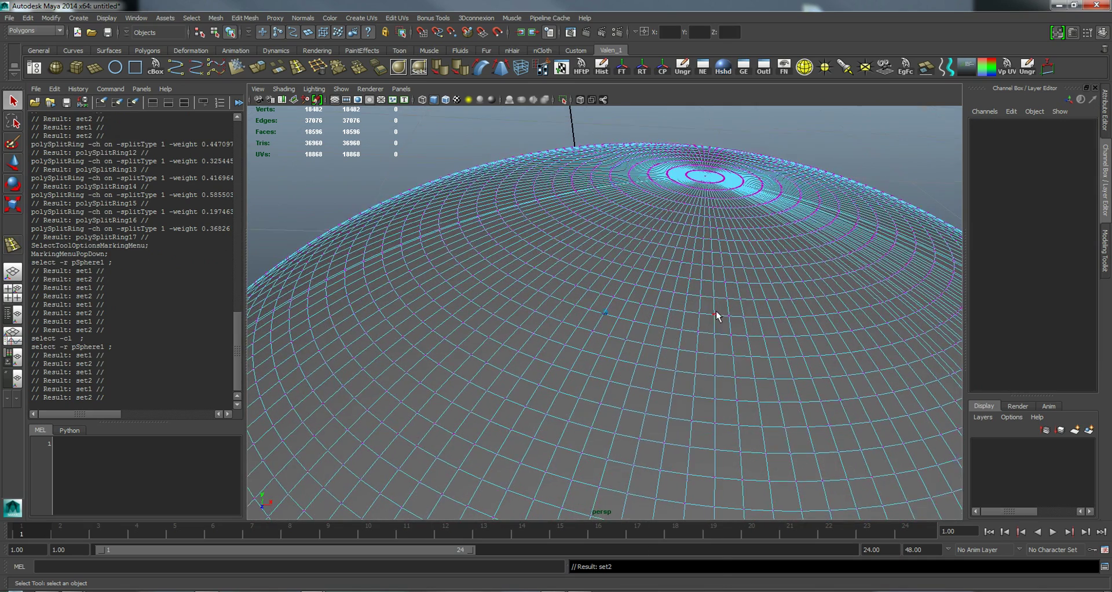
pyautogui.click(660, 353)
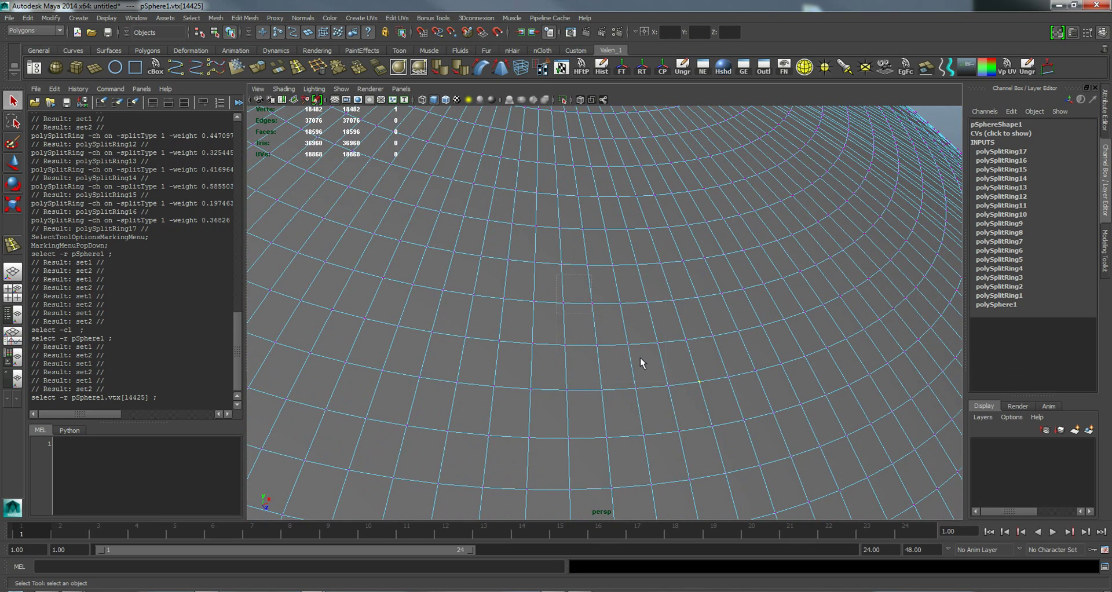
pyautogui.moveTo(556, 275); pyautogui.dragTo(663, 347)
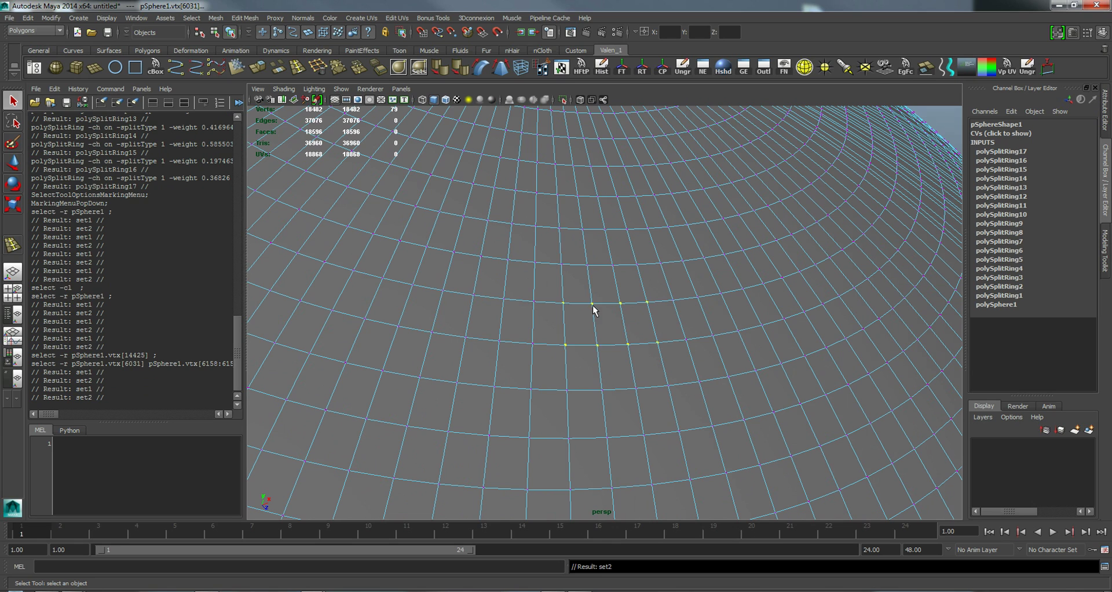
pyautogui.moveTo(580, 290); pyautogui.dragTo(625, 314)
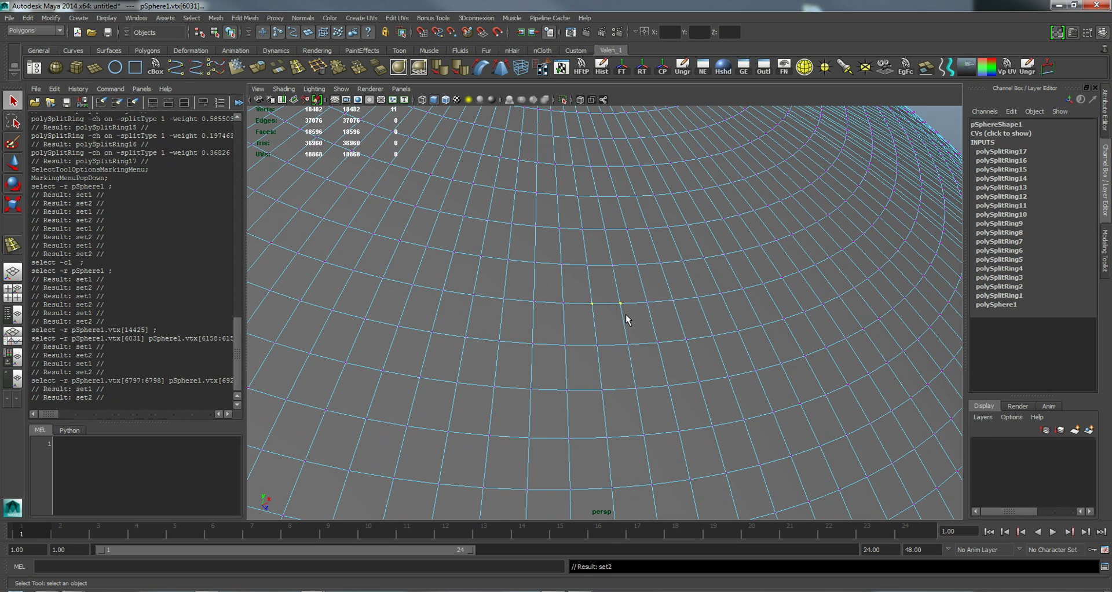
# - Check in wireframe display which vertices the selection includes, and return to shaded display
pyautogui.press('4')
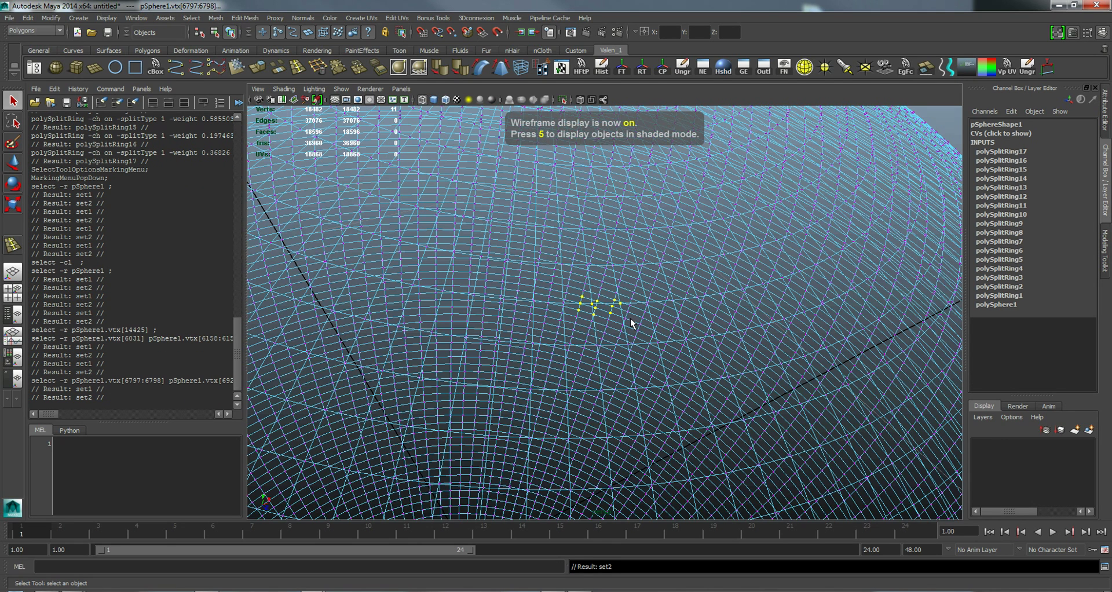
pyautogui.press('5')
pyautogui.keyDown('alt'); pyautogui.moveTo(616, 314); pyautogui.dragTo(613, 318); pyautogui.keyUp('alt')
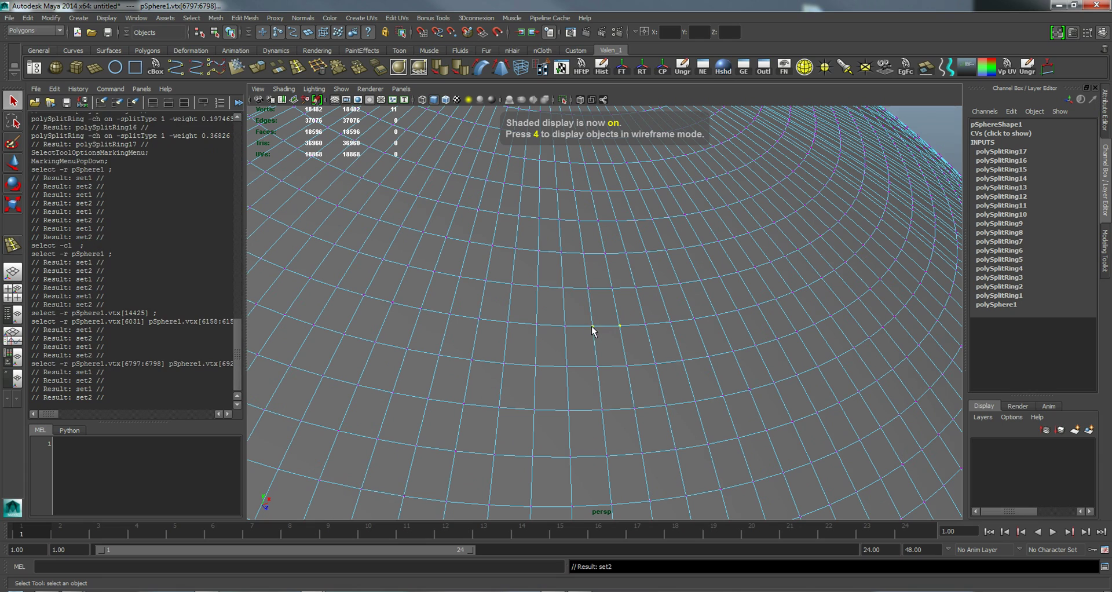
# - Select only the two adjacent vertices on the sphere's front surface and rotate the view around them
pyautogui.click(592, 328)
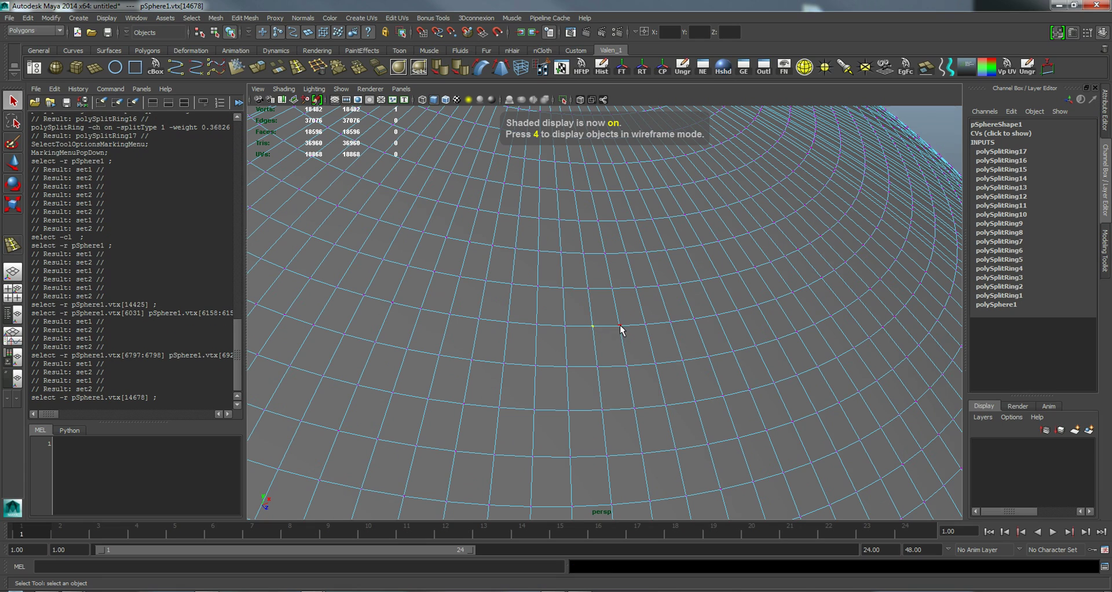
pyautogui.keyDown('shift'); pyautogui.click(619, 327); pyautogui.keyUp('shift')
pyautogui.press('f')
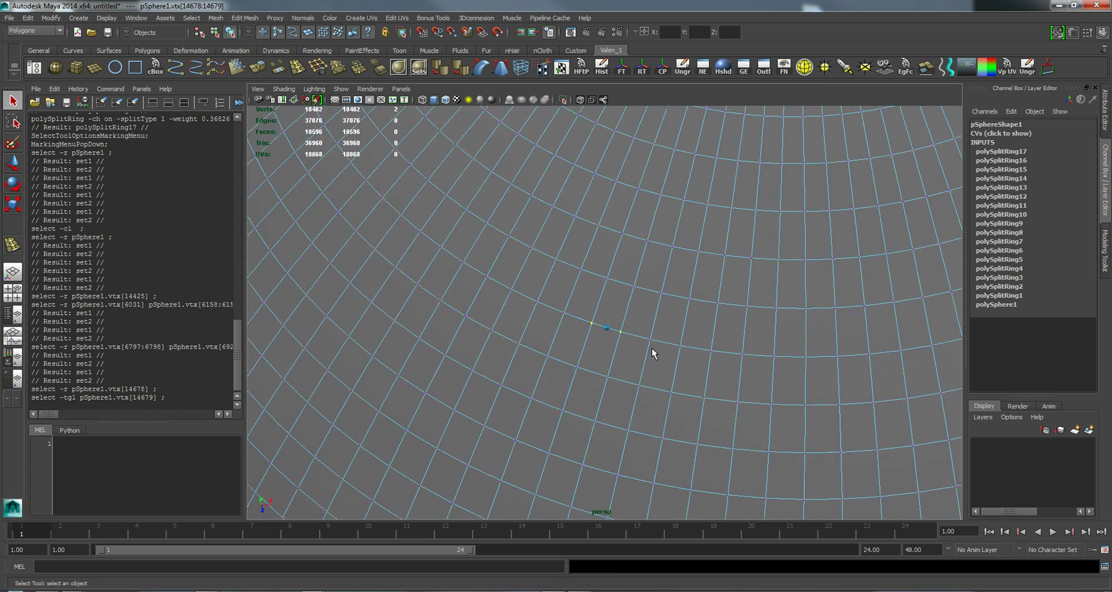
pyautogui.scroll(-6, 652, 354)
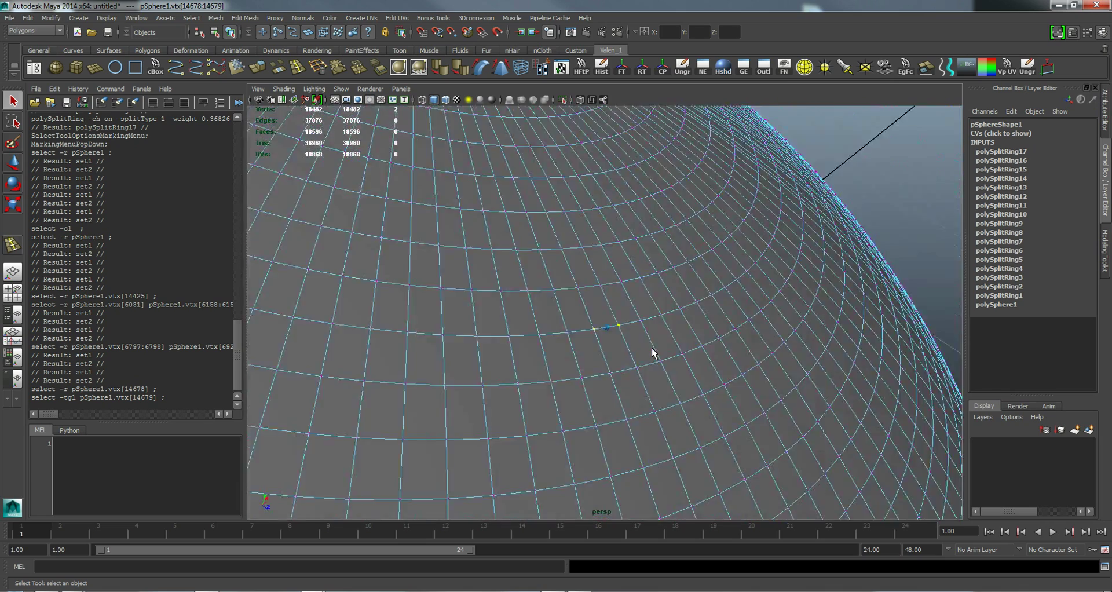
# - Review the 3D mouse's rotation center options with the two vertices selected and test navigating around that selection
pyautogui.rightClick(669, 247)
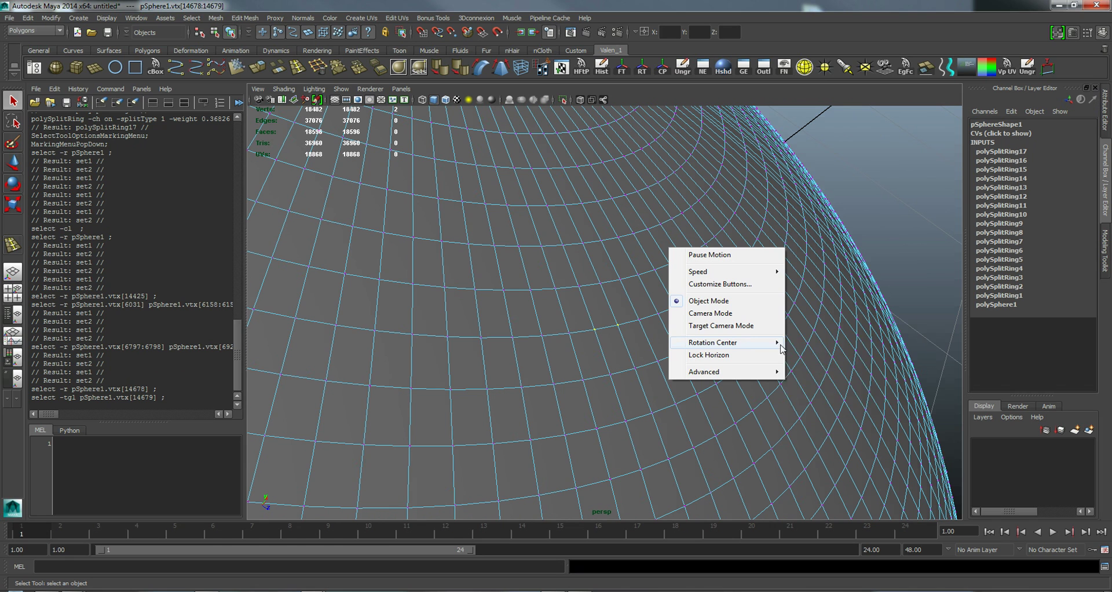
pyautogui.moveTo(781, 348)
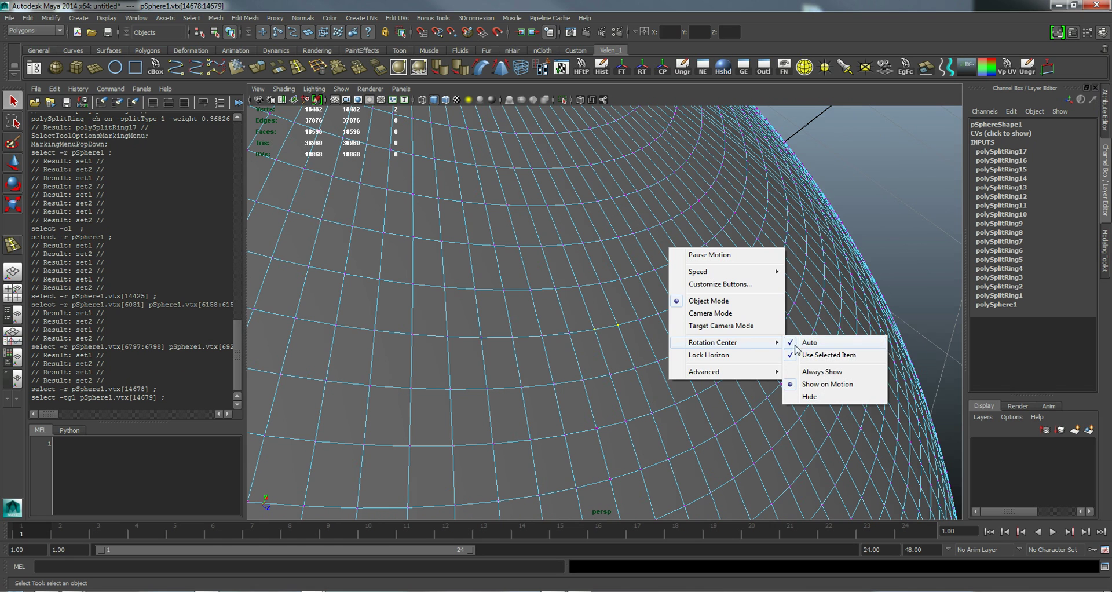
pyautogui.click(830, 353)
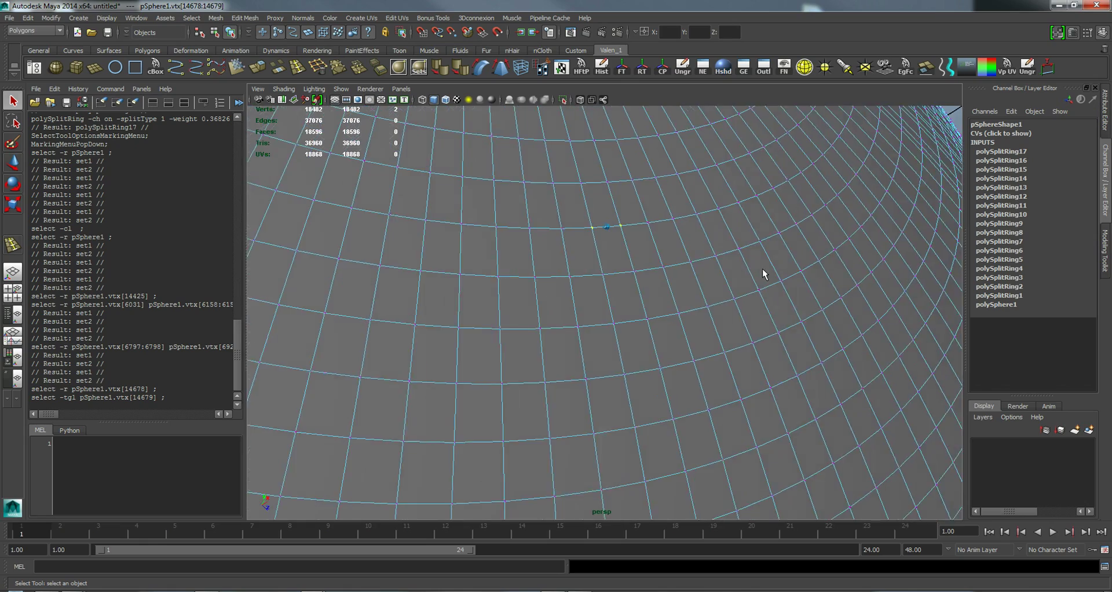
pyautogui.scroll(-5, 762, 268)
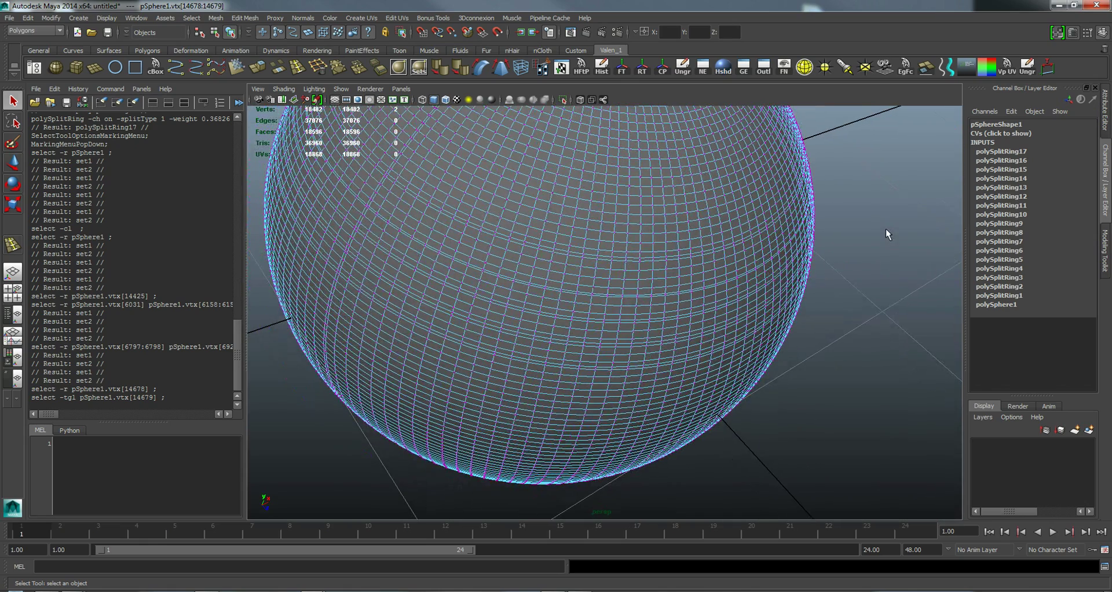
# - Deselect the vertices and test the rotation center on the sphere with nothing selected
pyautogui.click(886, 229)
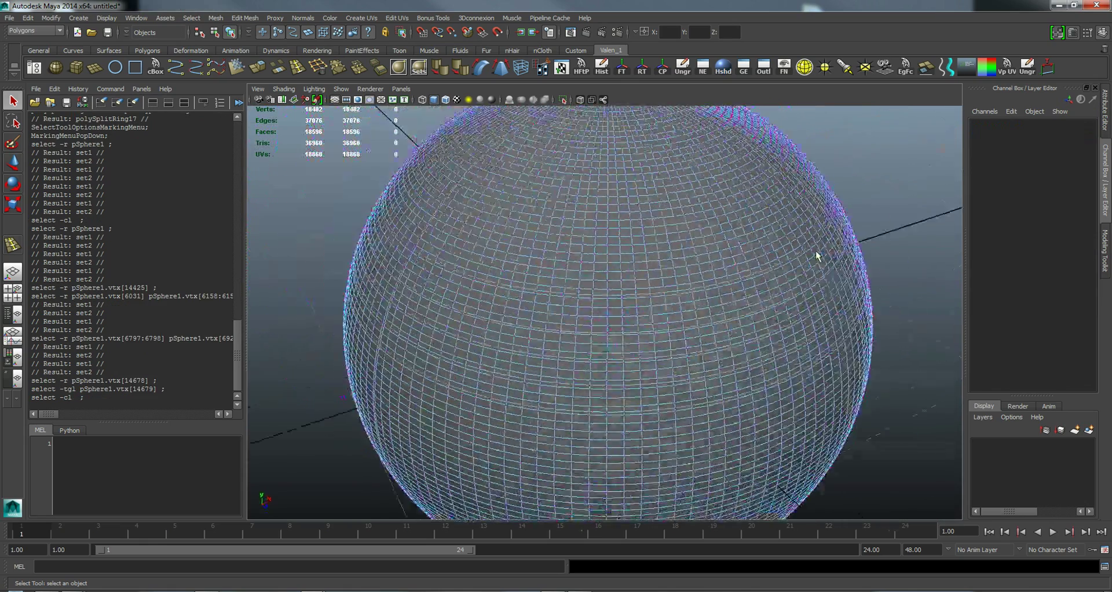
pyautogui.keyDown('alt'); pyautogui.moveTo(816, 250); pyautogui.dragTo(702, 259); pyautogui.keyUp('alt')
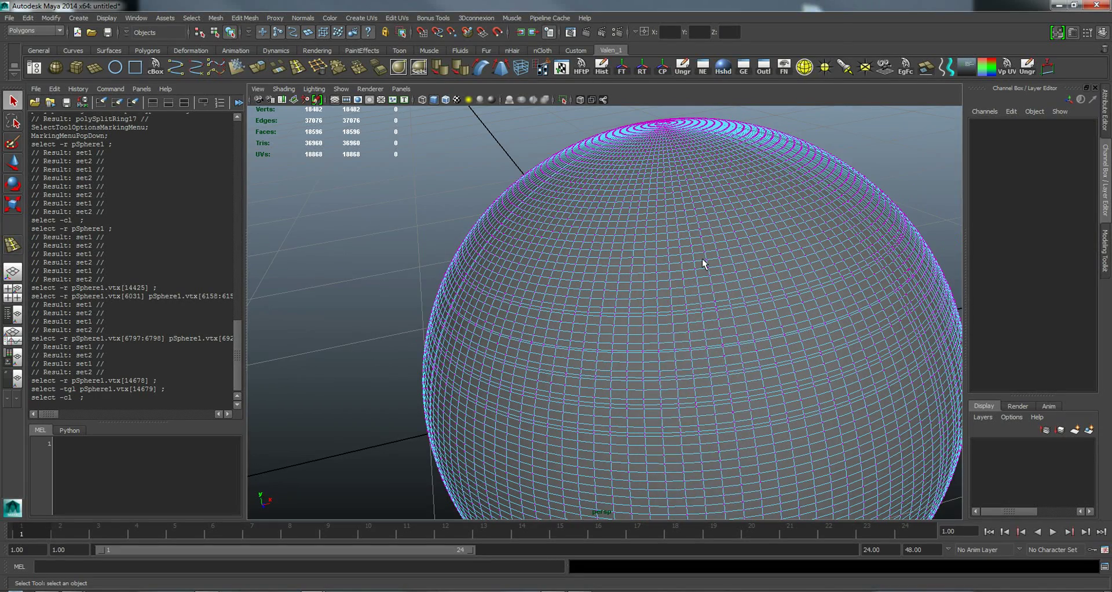
pyautogui.rightClick(702, 258)
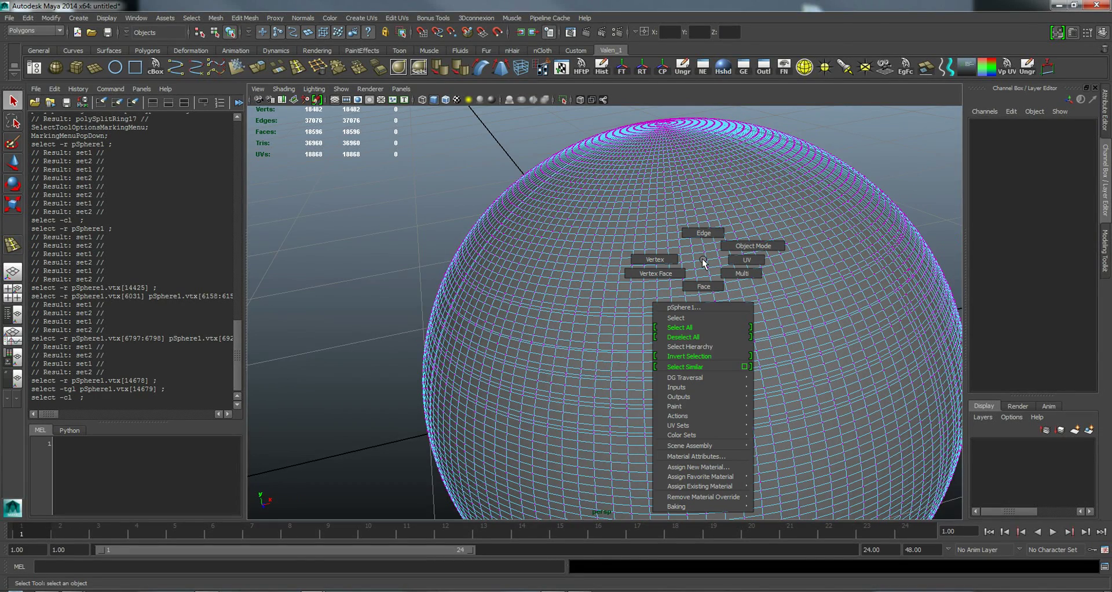
pyautogui.scroll(6, 702, 258)
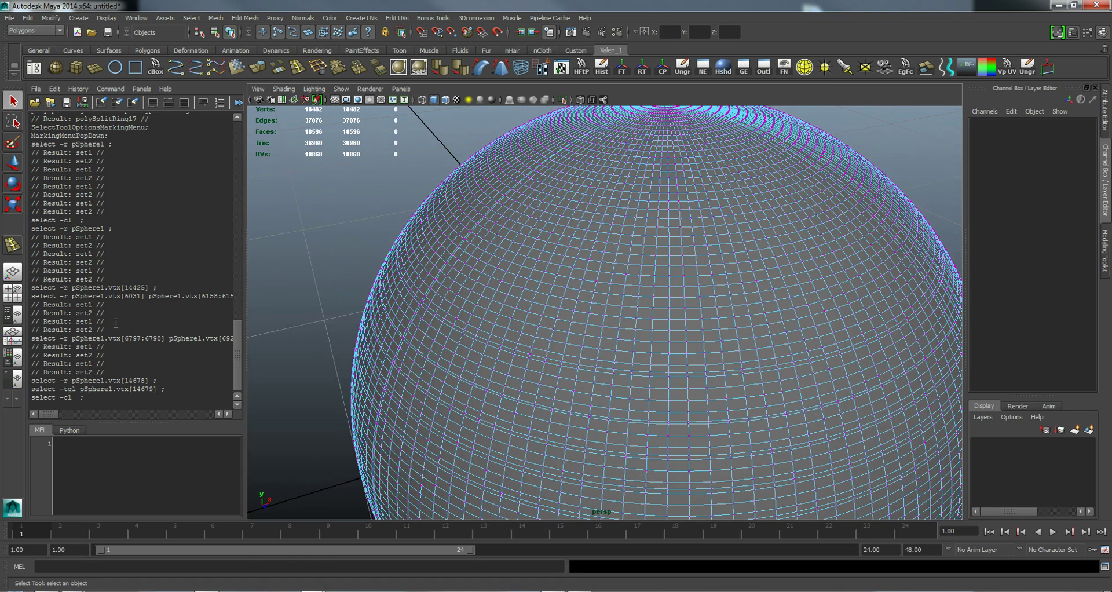
# - Examine the set1 and set2 result lines logged after the earlier sphere selections in the script history
pyautogui.moveTo(116, 323); pyautogui.dragTo(110, 305)
pyautogui.moveTo(44, 237); pyautogui.dragTo(138, 279)
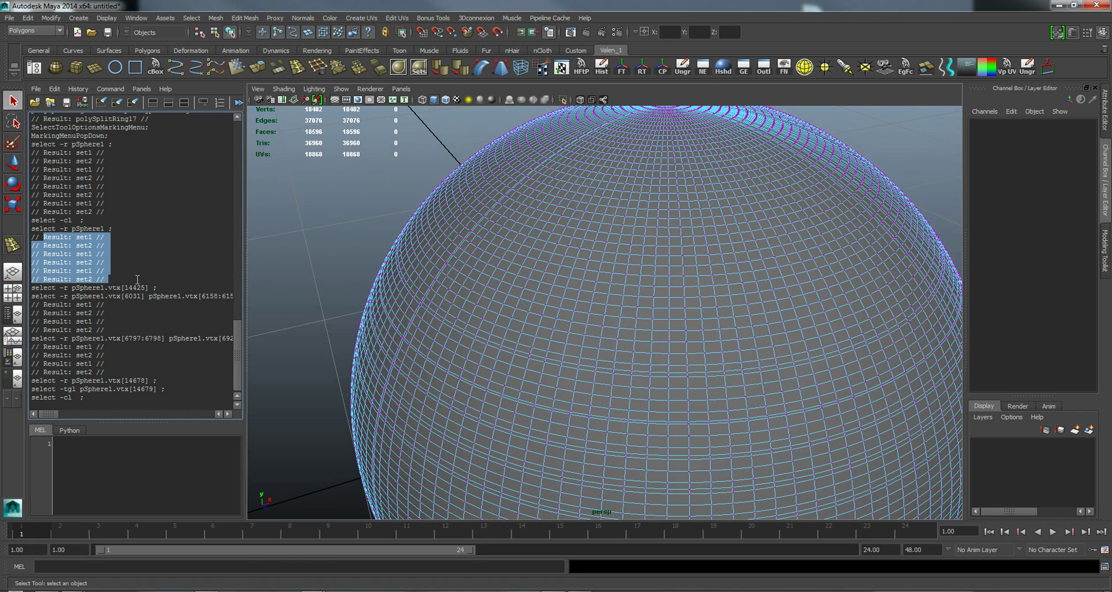
pyautogui.moveTo(47, 161); pyautogui.dragTo(117, 209)
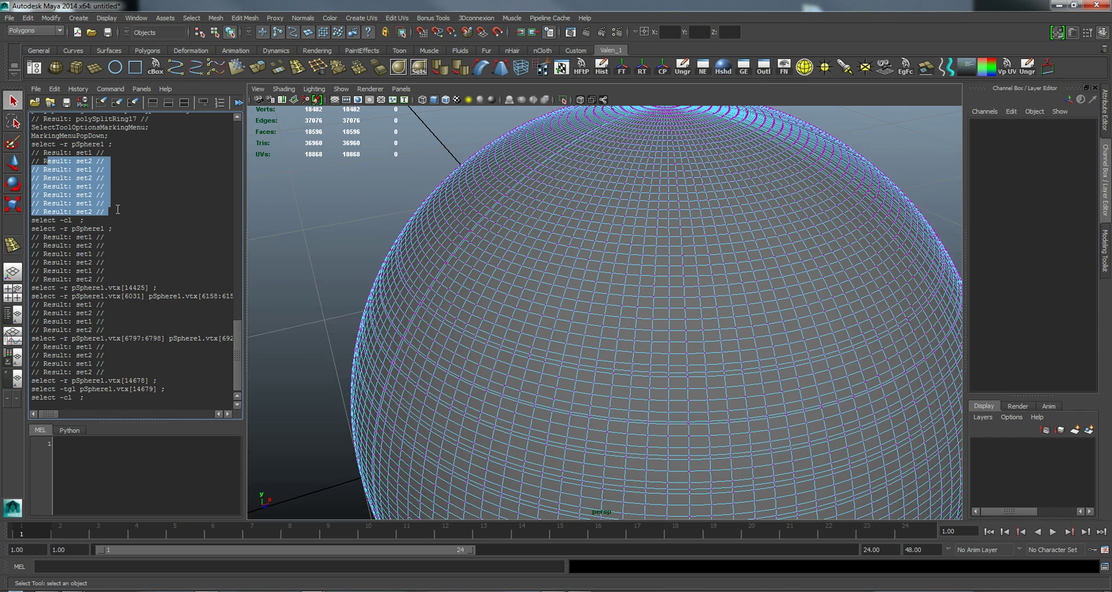
pyautogui.click(132, 221)
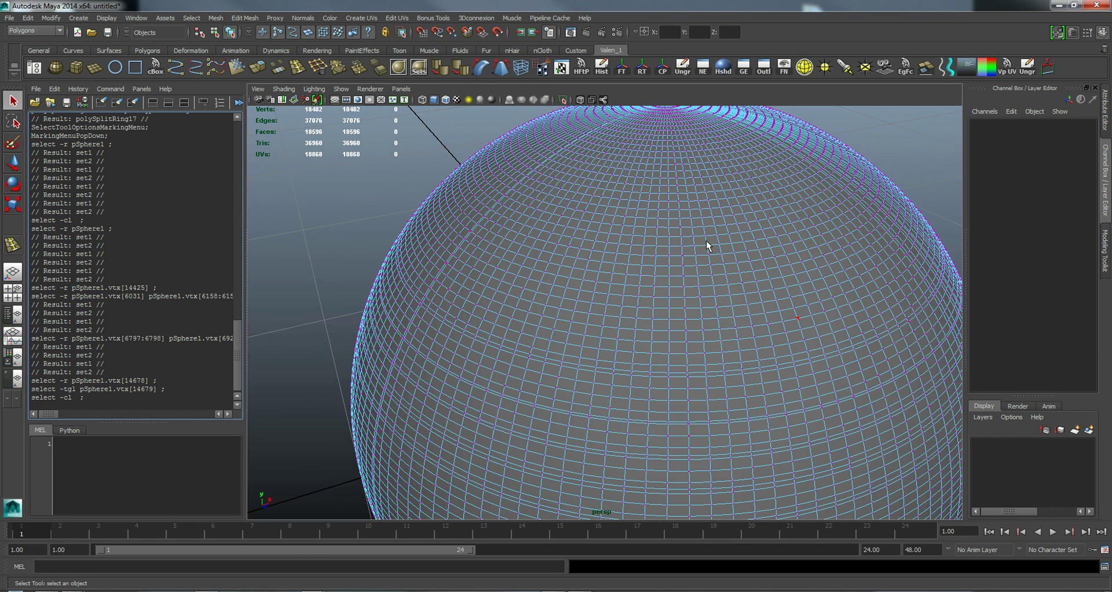
# - Examine the set1 and set2 lines after the latest sphere selection, and compare navigation with the sphere selected and deselected
pyautogui.scroll(10, 822, 280)
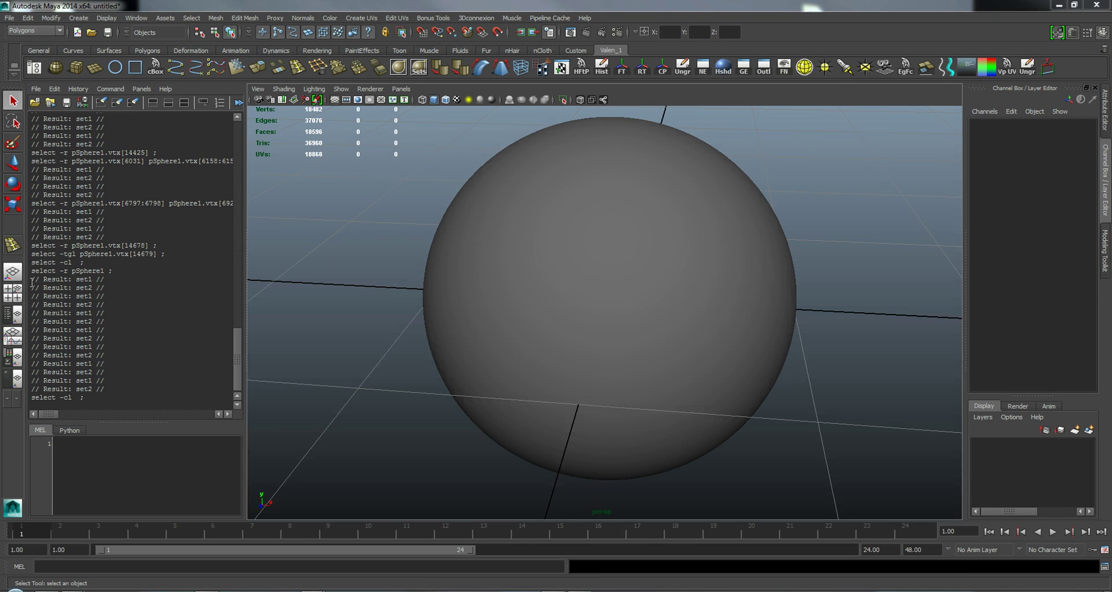
pyautogui.moveTo(32, 281); pyautogui.dragTo(124, 332)
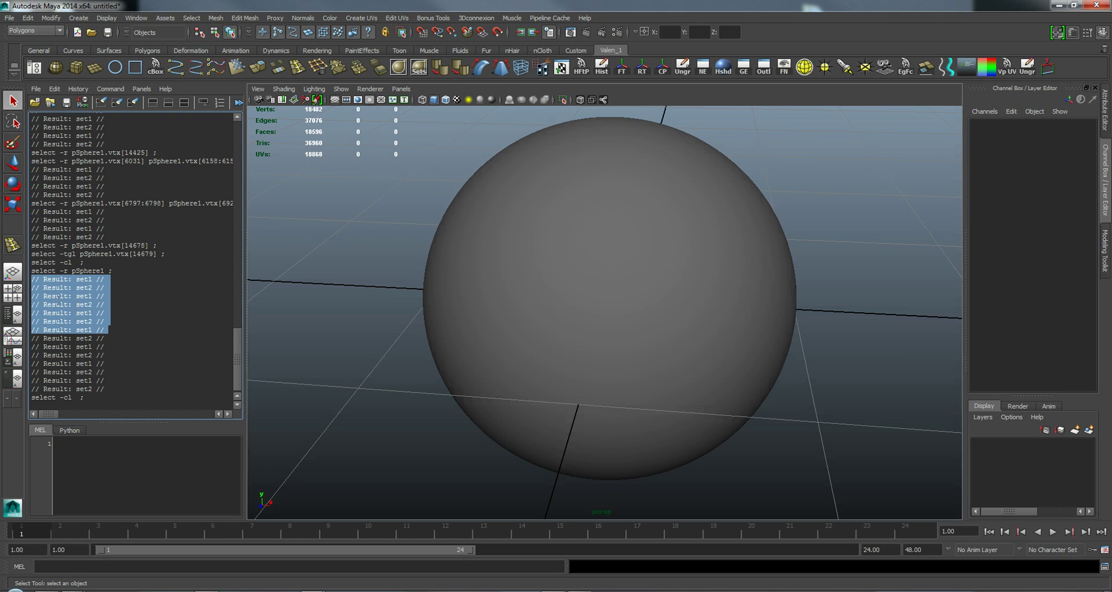
pyautogui.click(669, 254)
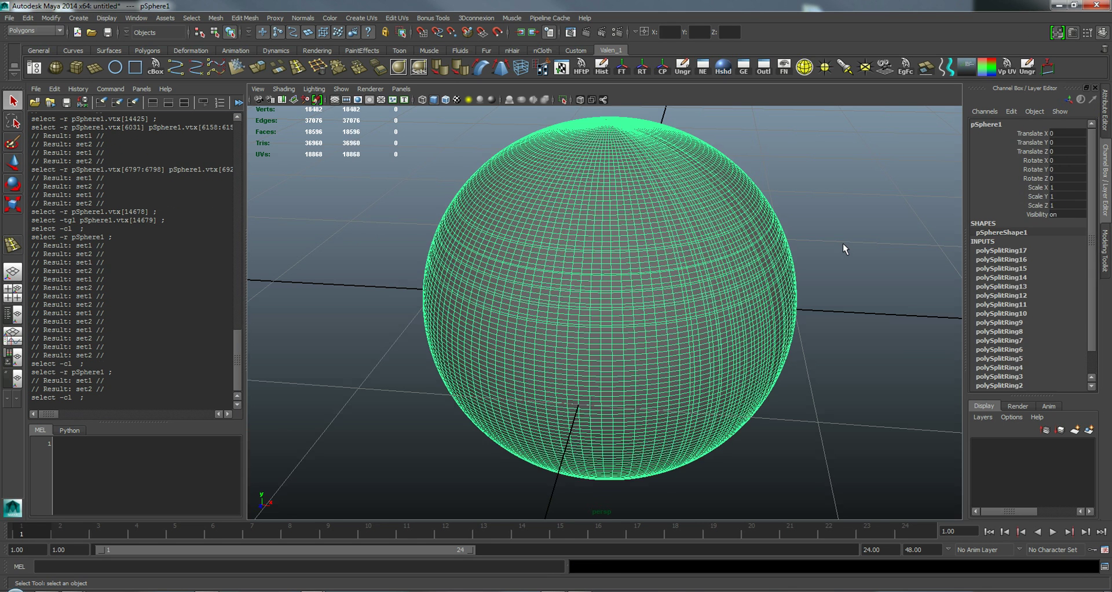
pyautogui.click(841, 244)
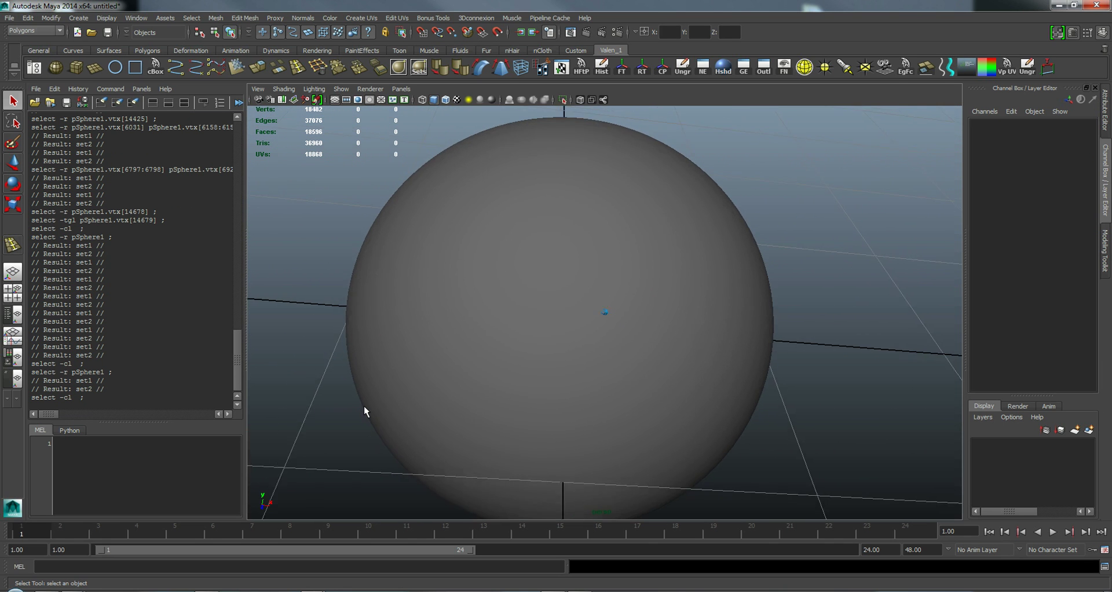
# - Select the sphere, navigate around it and examine the set1 and set2 lines logged in the script history
pyautogui.click(686, 258)
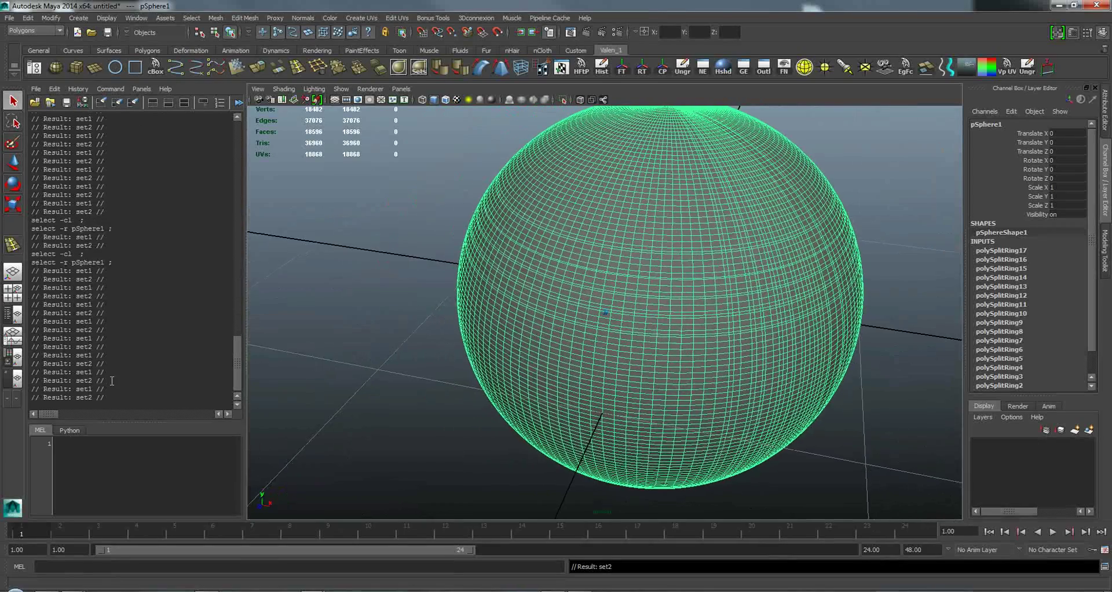
pyautogui.moveTo(144, 376); pyautogui.dragTo(31, 320)
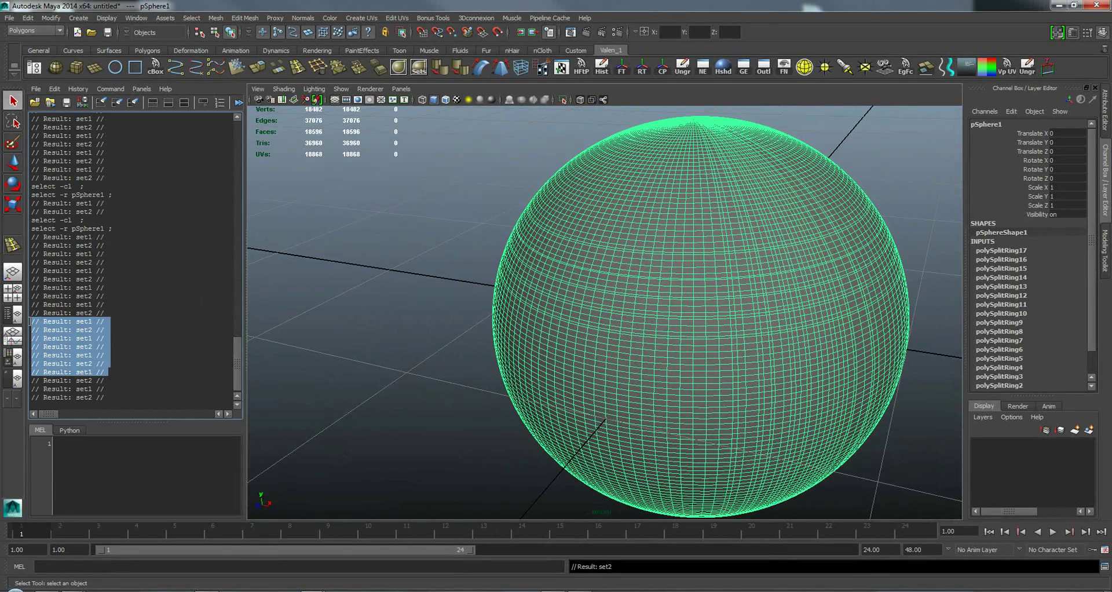
pyautogui.click(129, 288)
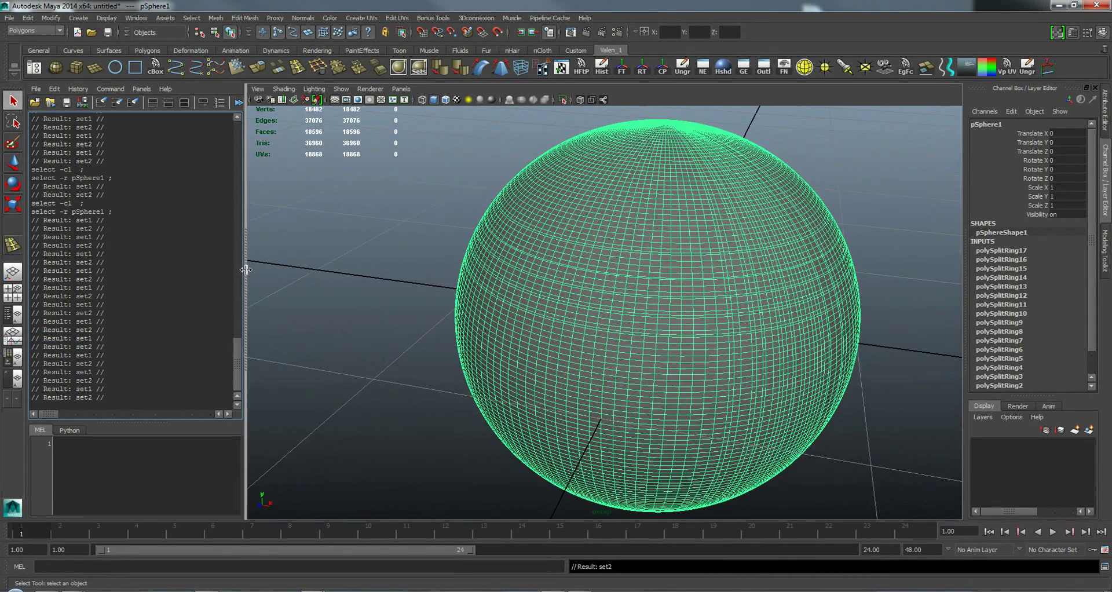
# - Switch the sphere to edge mode and test navigation with a single edge and a block of edges selected, then deselect them
pyautogui.rightClick(616, 287)
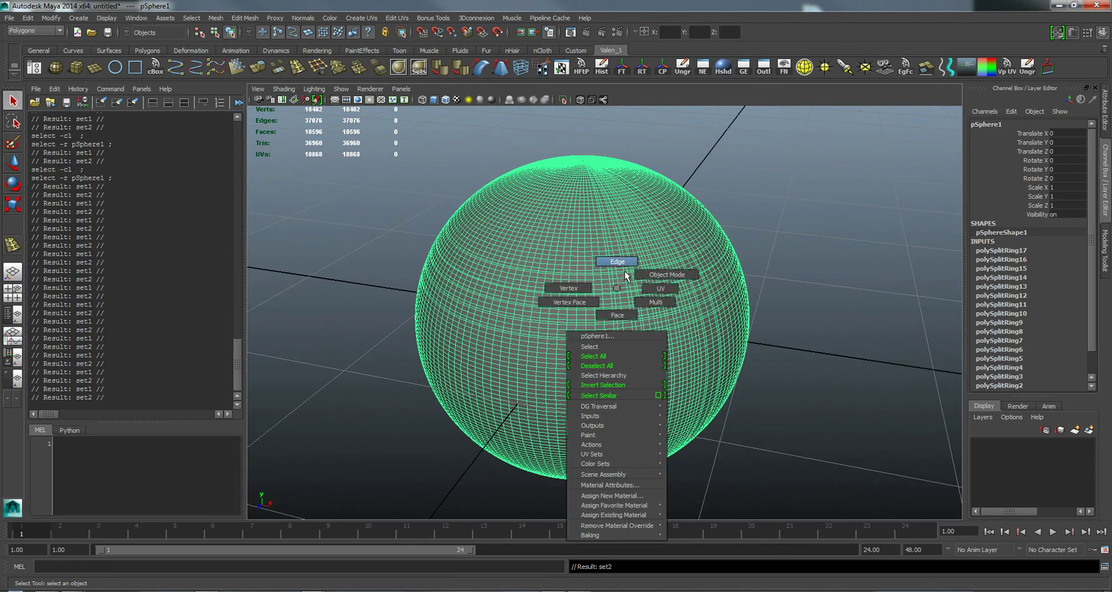
pyautogui.click(618, 262)
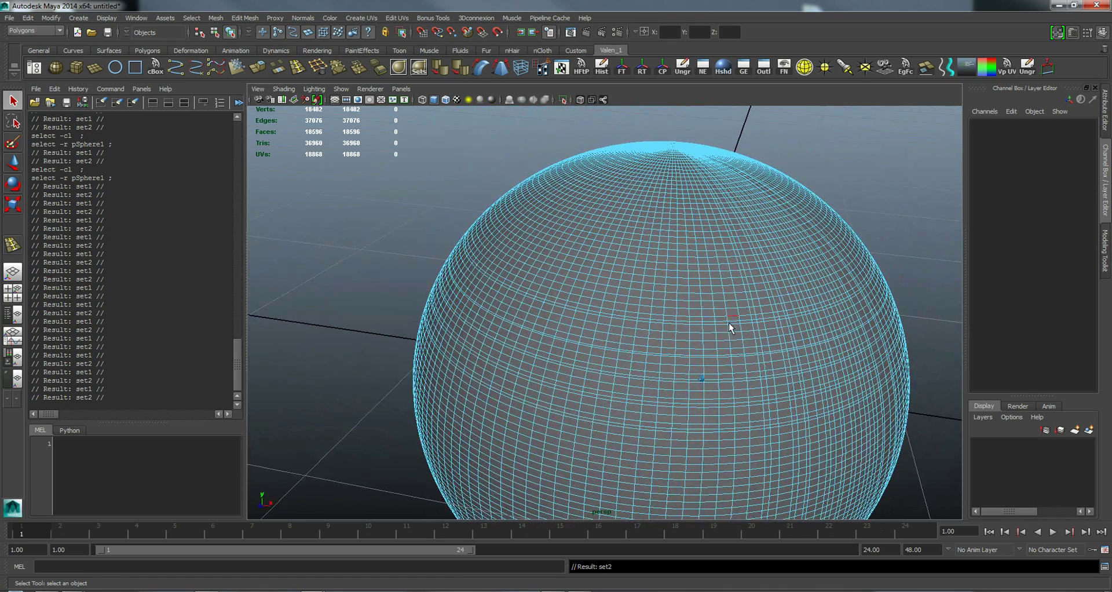
pyautogui.click(690, 351)
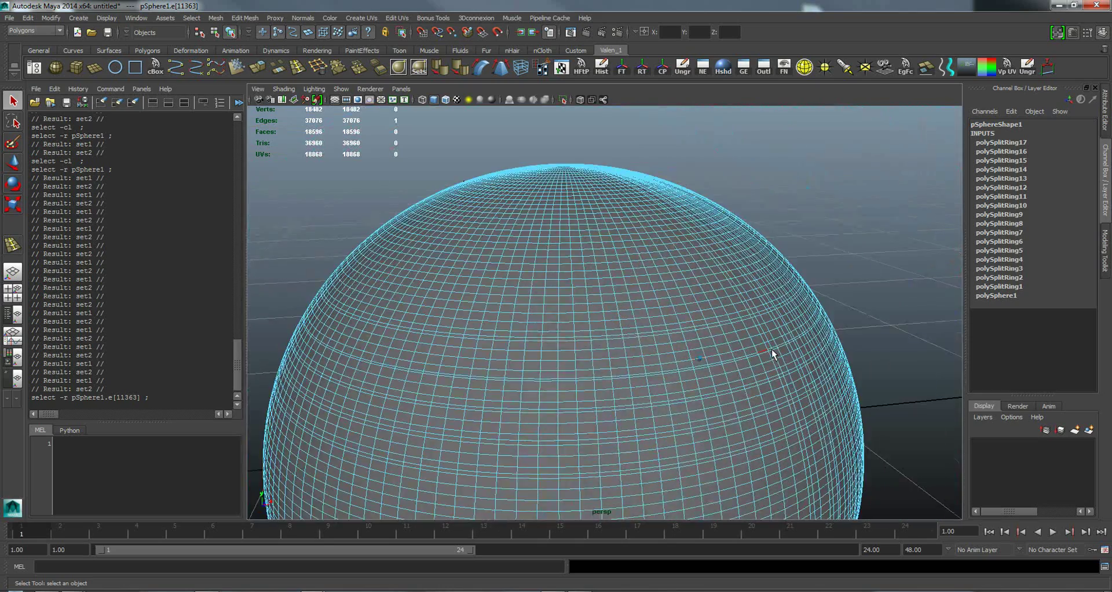
pyautogui.moveTo(697, 258); pyautogui.dragTo(688, 268)
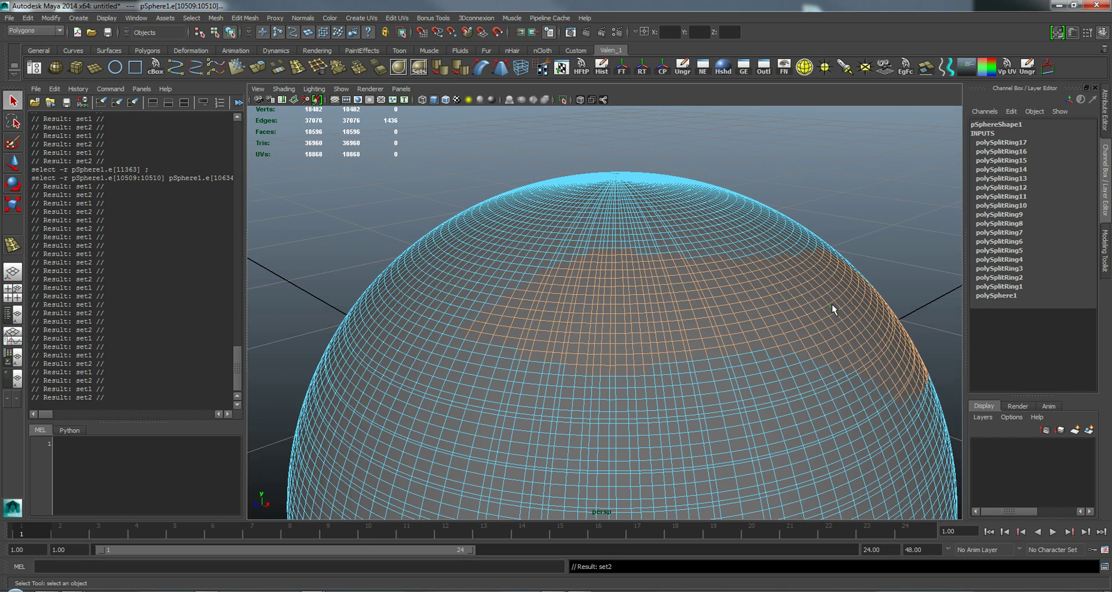
pyautogui.click(862, 226)
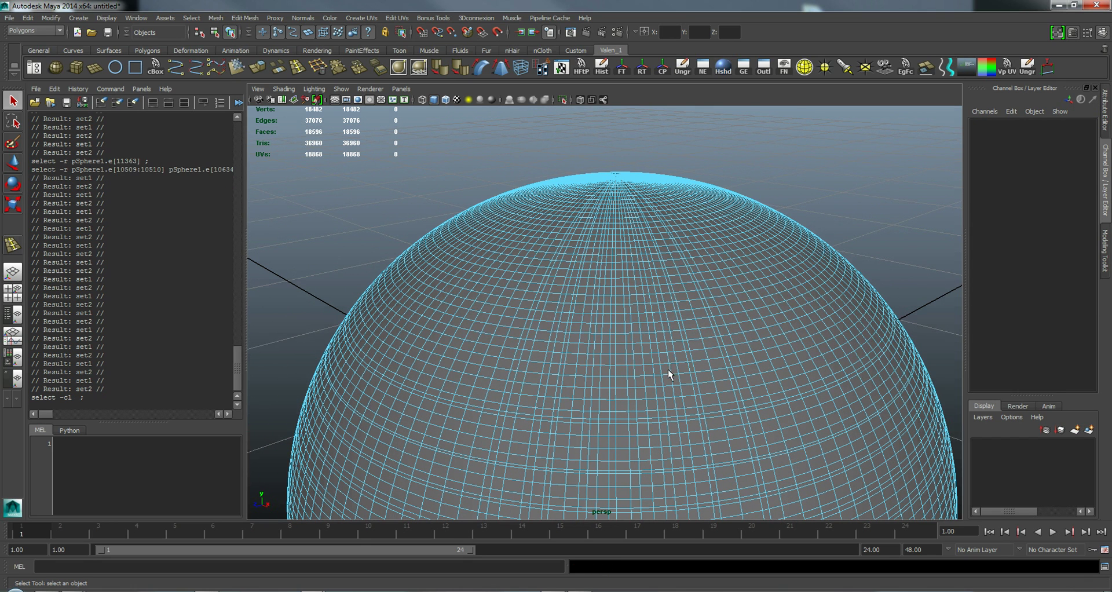
# - Select four consecutive edges along one row of the sphere and test navigating around that selection
pyautogui.click(703, 381)
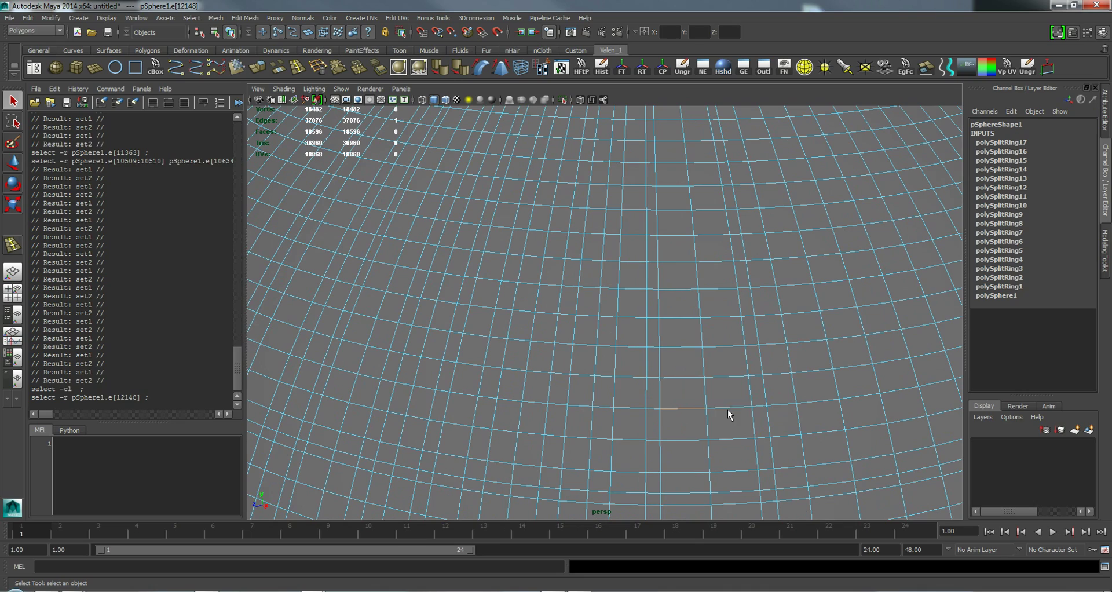
pyautogui.keyDown('shift'); pyautogui.click(728, 408); pyautogui.keyUp('shift')
pyautogui.keyDown('shift'); pyautogui.click(760, 407); pyautogui.keyUp('shift')
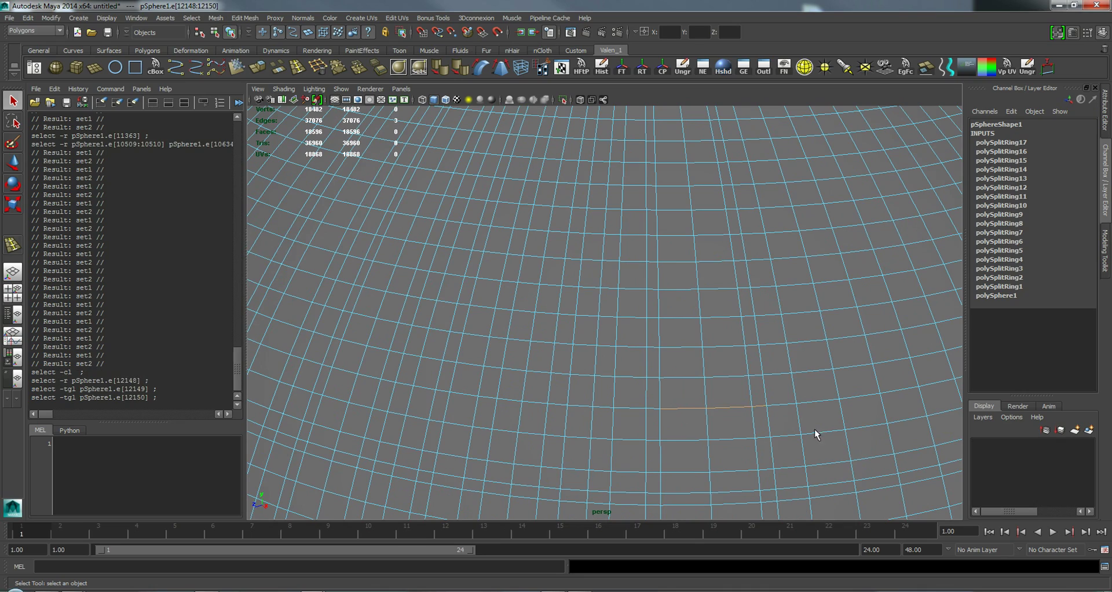
pyautogui.keyDown('shift'); pyautogui.click(786, 408); pyautogui.keyUp('shift')
pyautogui.press('a')
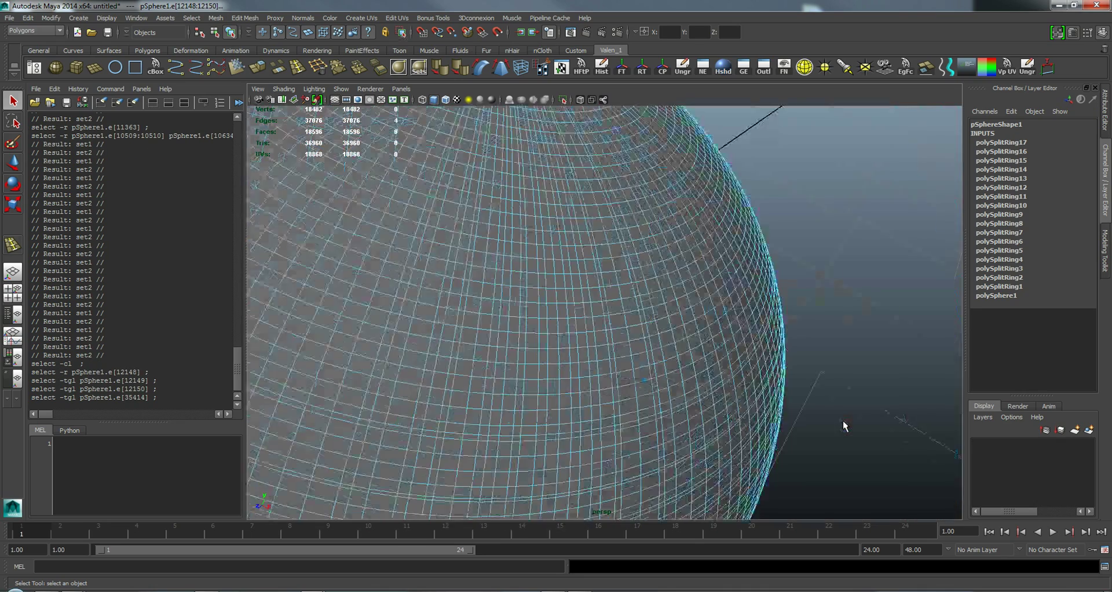
pyautogui.press('f')
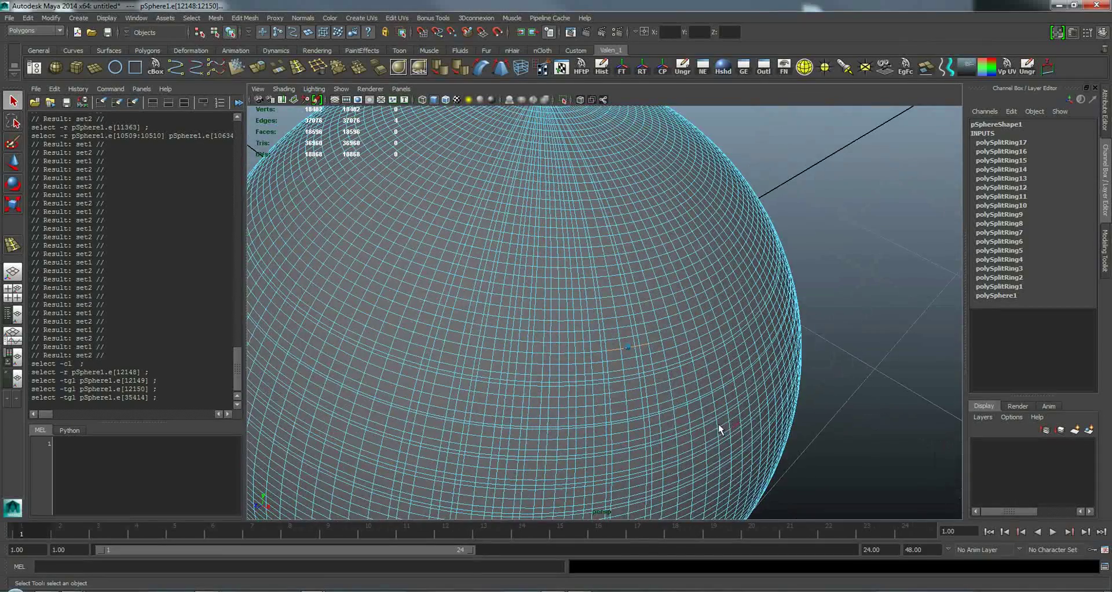
# - Select three edges stacked across neighbouring rows of the sphere and orbit around them
pyautogui.click(643, 378)
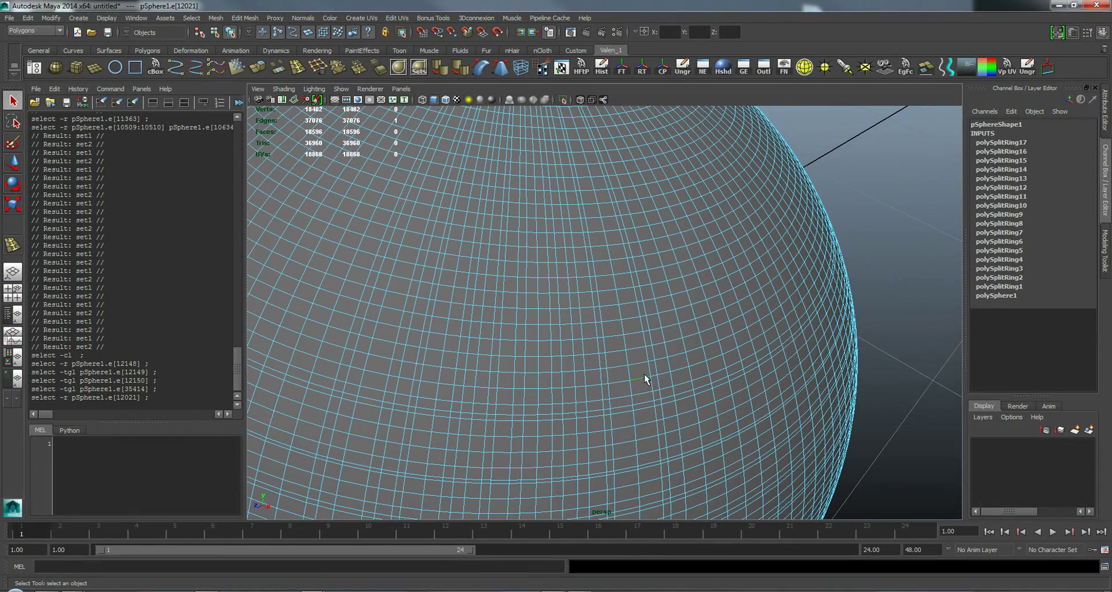
pyautogui.keyDown('shift'); pyautogui.click(637, 363); pyautogui.keyUp('shift')
pyautogui.keyDown('shift'); pyautogui.click(666, 343); pyautogui.keyUp('shift')
pyautogui.keyDown('alt'); pyautogui.moveTo(766, 367); pyautogui.dragTo(791, 376); pyautogui.keyUp('alt')
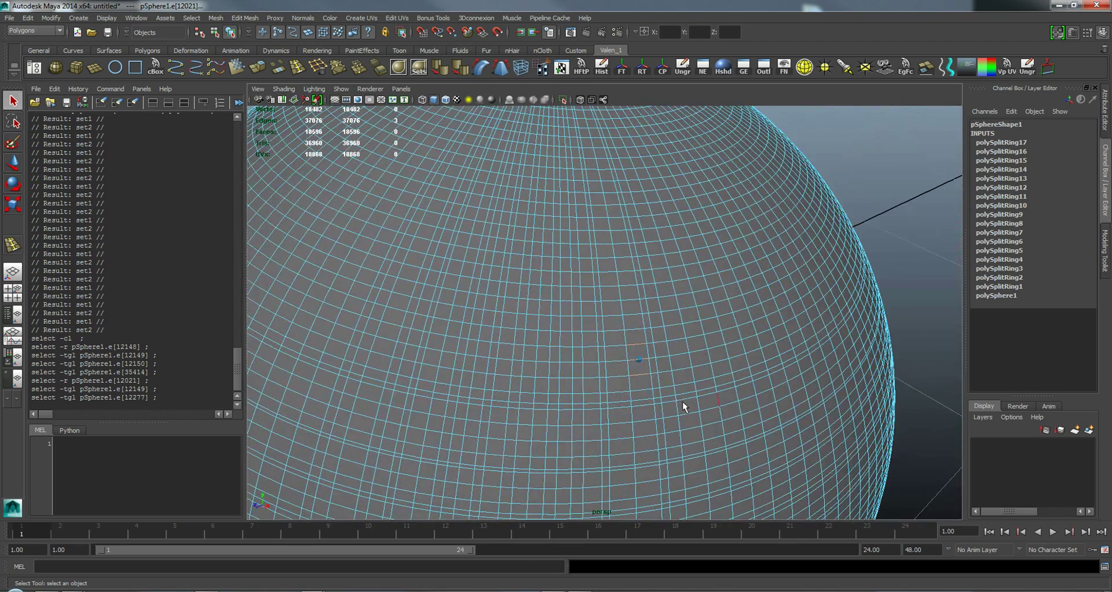
# - Select one edge, navigate to another area of the sphere and add a distant edge to the selection
pyautogui.click(637, 374)
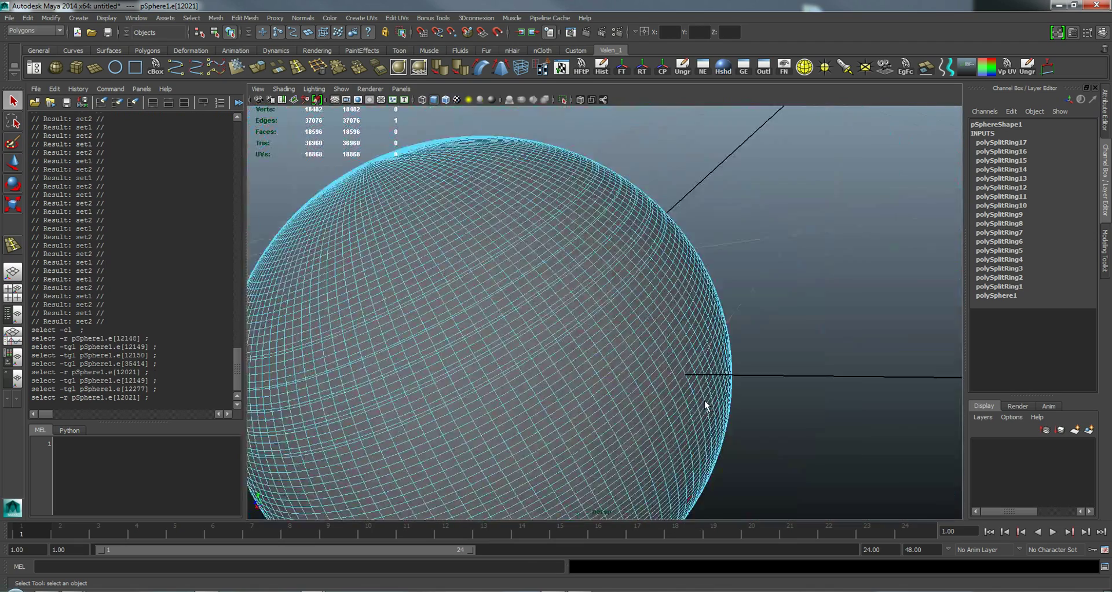
pyautogui.keyDown('shift'); pyautogui.click(602, 424); pyautogui.keyUp('shift')
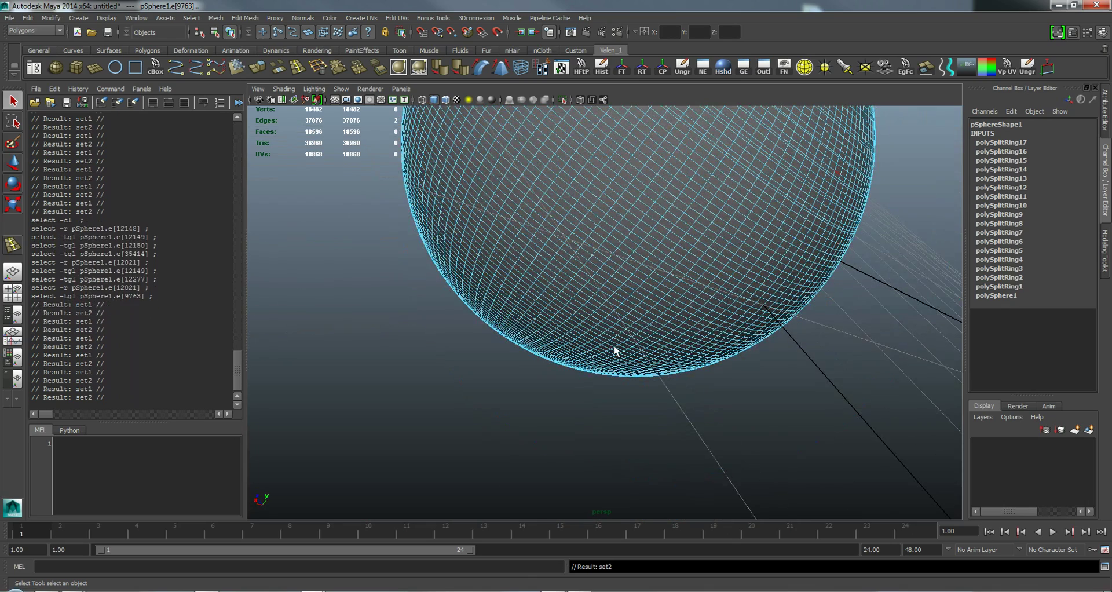
pyautogui.press('f')
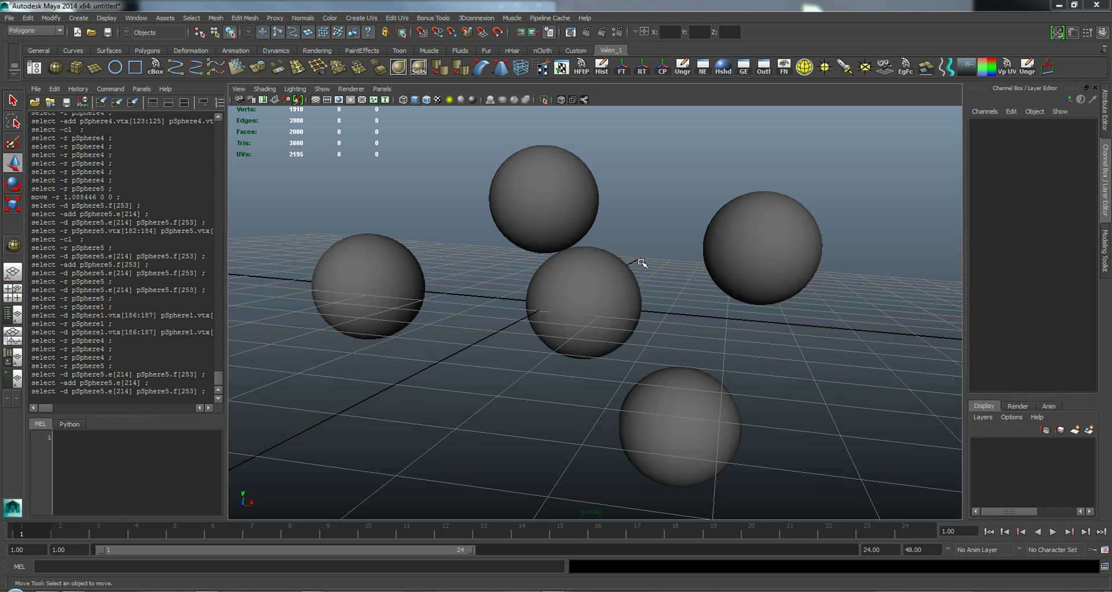
# - In the five-sphere scene, select the middle sphere, switch it to vertex mode and return it to object selection
pyautogui.click(599, 291)
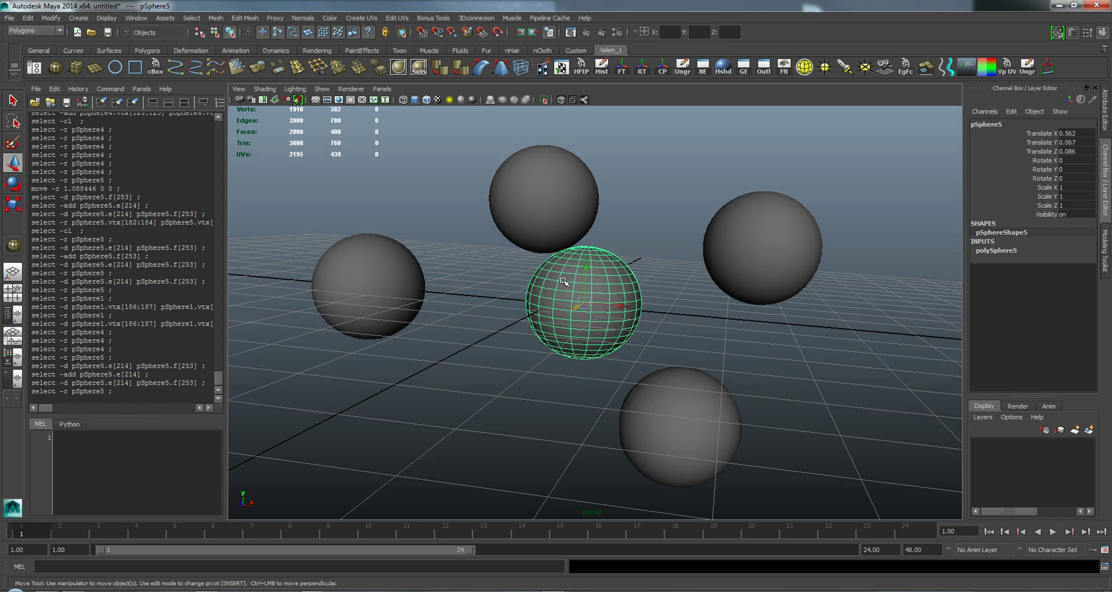
pyautogui.rightClick(566, 281)
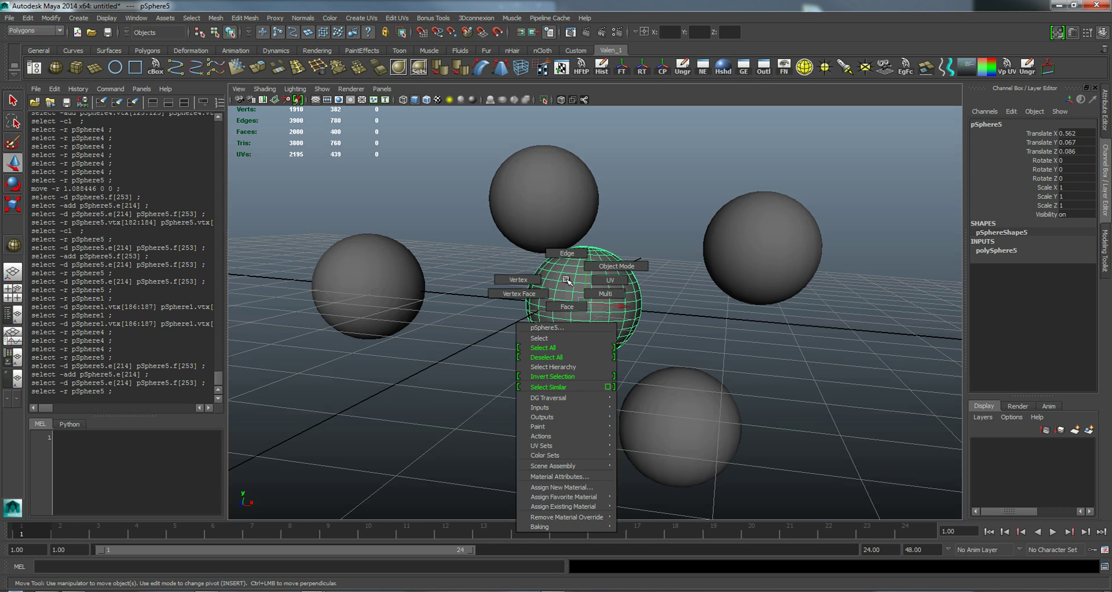
pyautogui.click(519, 280)
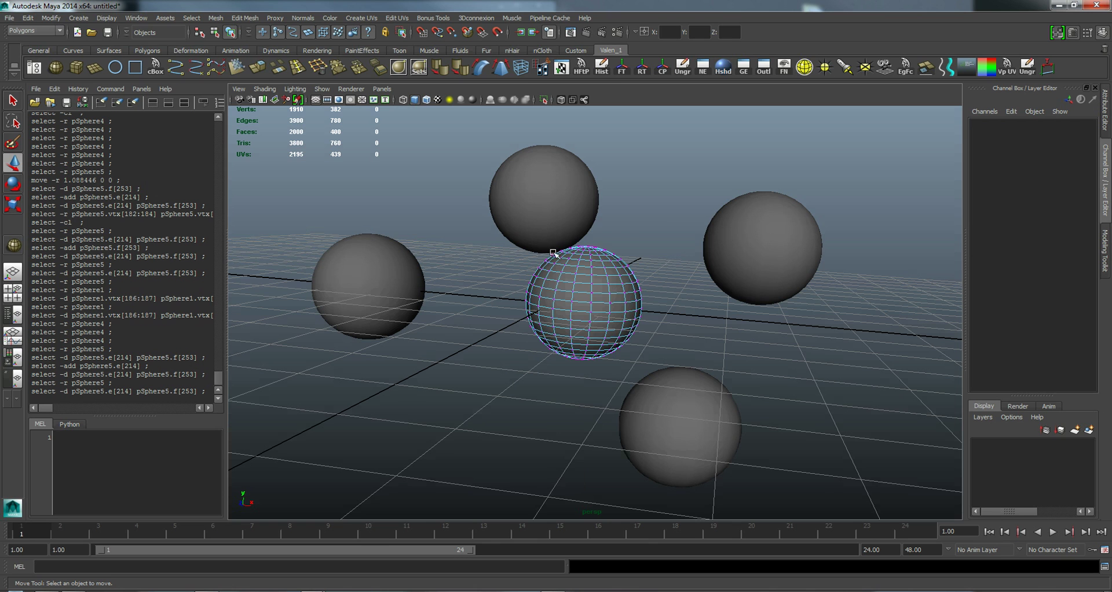
pyautogui.rightClick(586, 308)
pyautogui.click(600, 292)
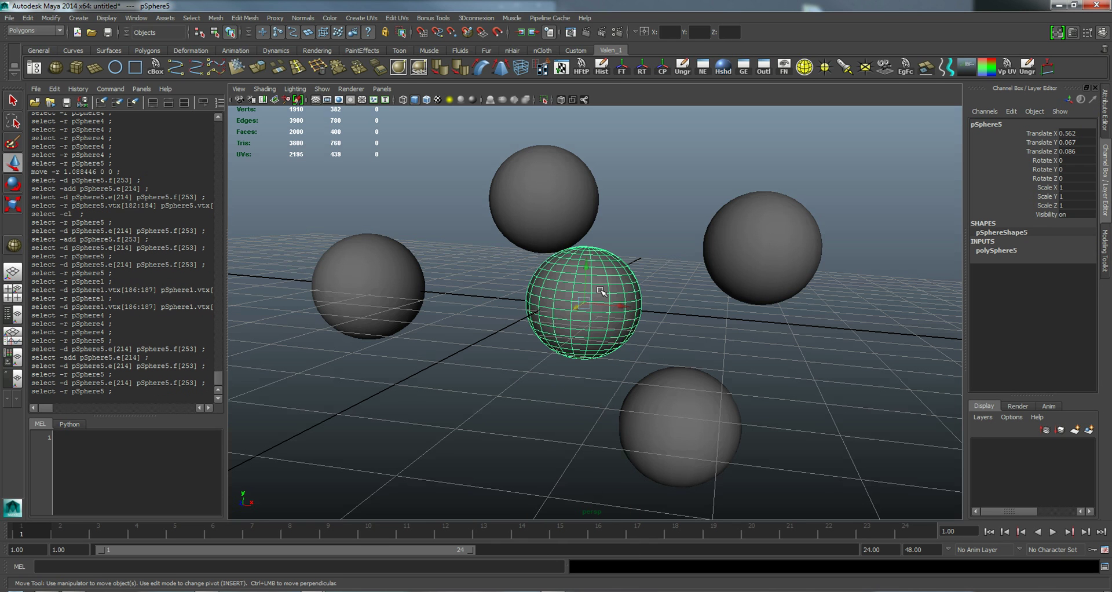
# - Switch the middle sphere to edge mode and to face mode, returning to object mode after each
pyautogui.rightClick(563, 290)
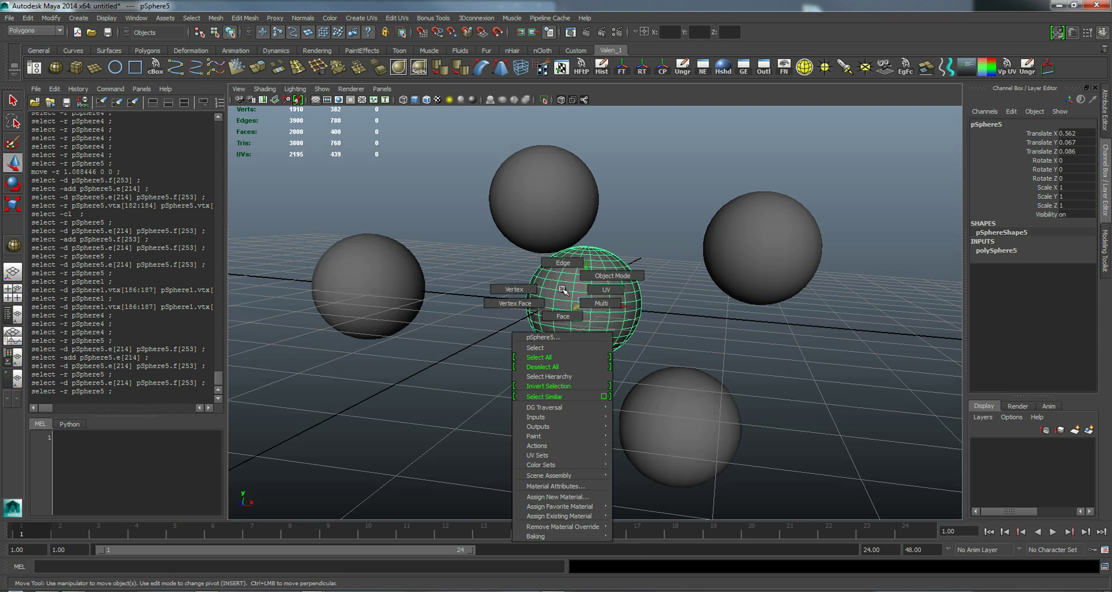
pyautogui.click(563, 263)
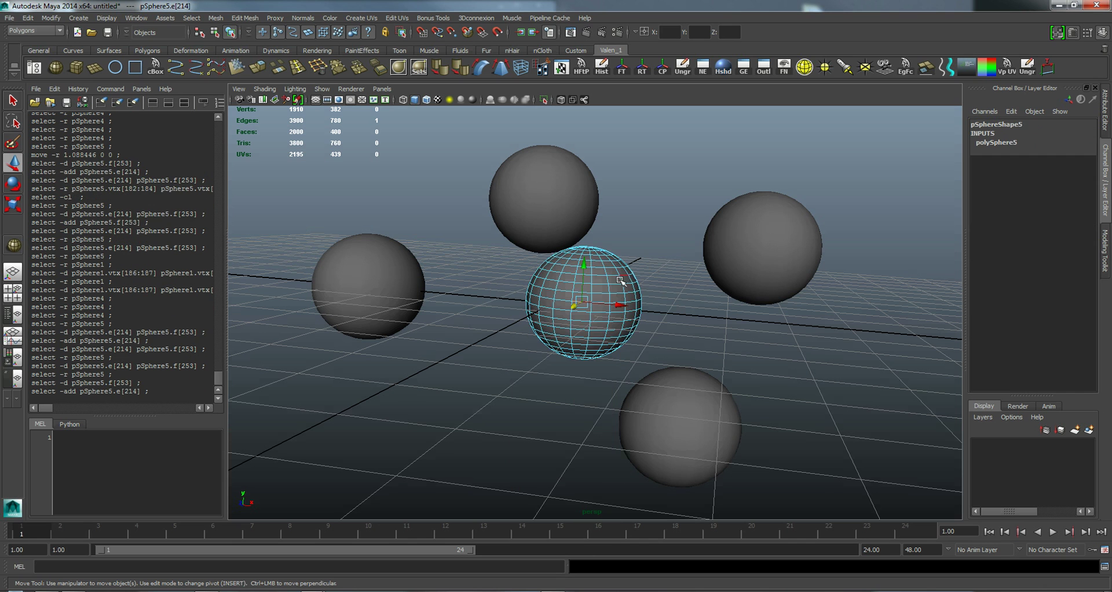
pyautogui.moveTo(615, 284)
pyautogui.mouseDown(button='right')
pyautogui.moveTo(624, 276)
pyautogui.moveTo(563, 282)
pyautogui.moveTo(557, 319)
pyautogui.moveTo(619, 290)
pyautogui.mouseUp(button='right')
pyautogui.click(565, 281)
pyautogui.click(600, 297)
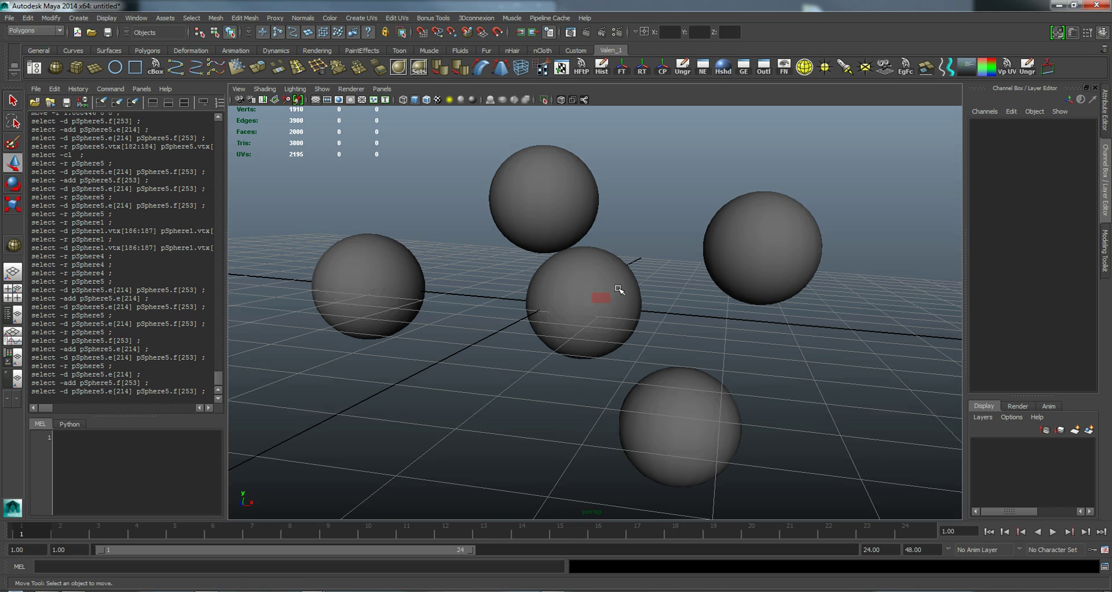
# - Select the leftmost sphere twice and change its component mode, checking the vertex deselection lines in the script history
pyautogui.click(375, 272)
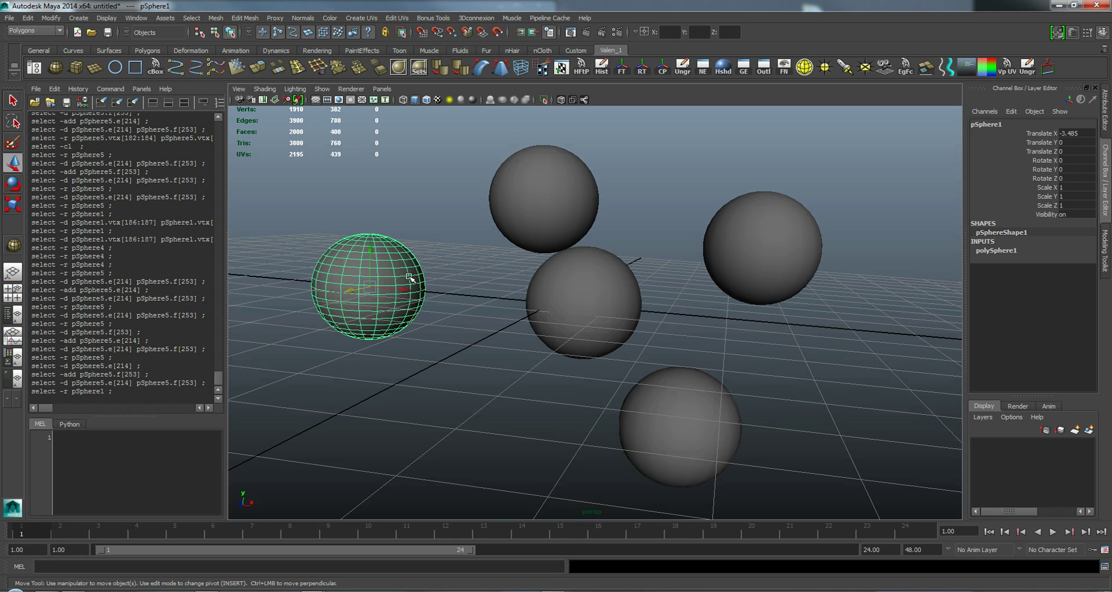
pyautogui.rightClick(399, 272)
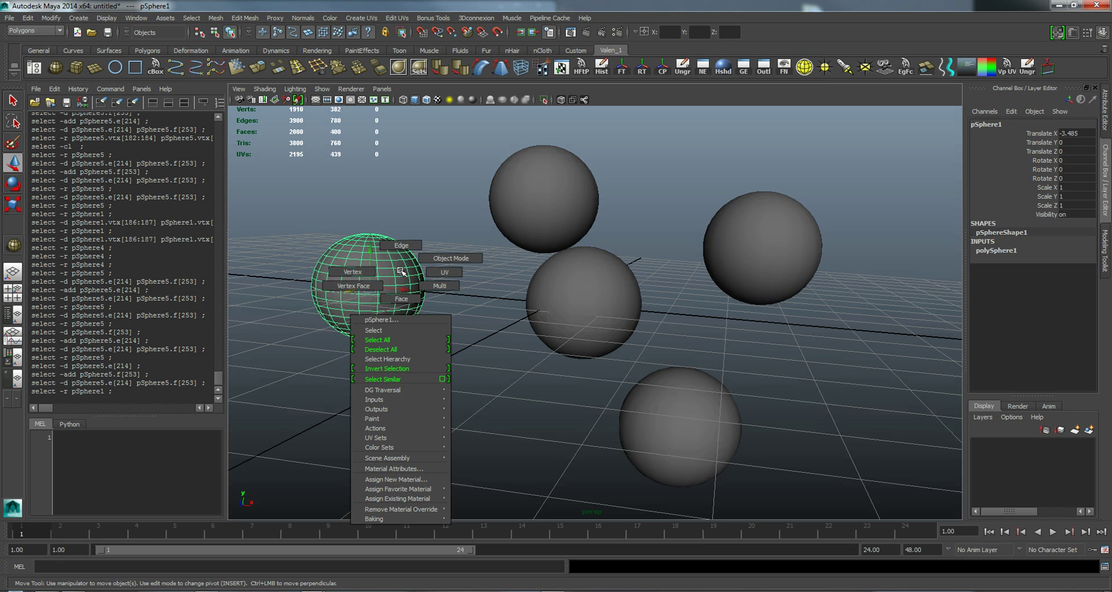
pyautogui.moveTo(399, 271); pyautogui.dragTo(401, 249, button='right')
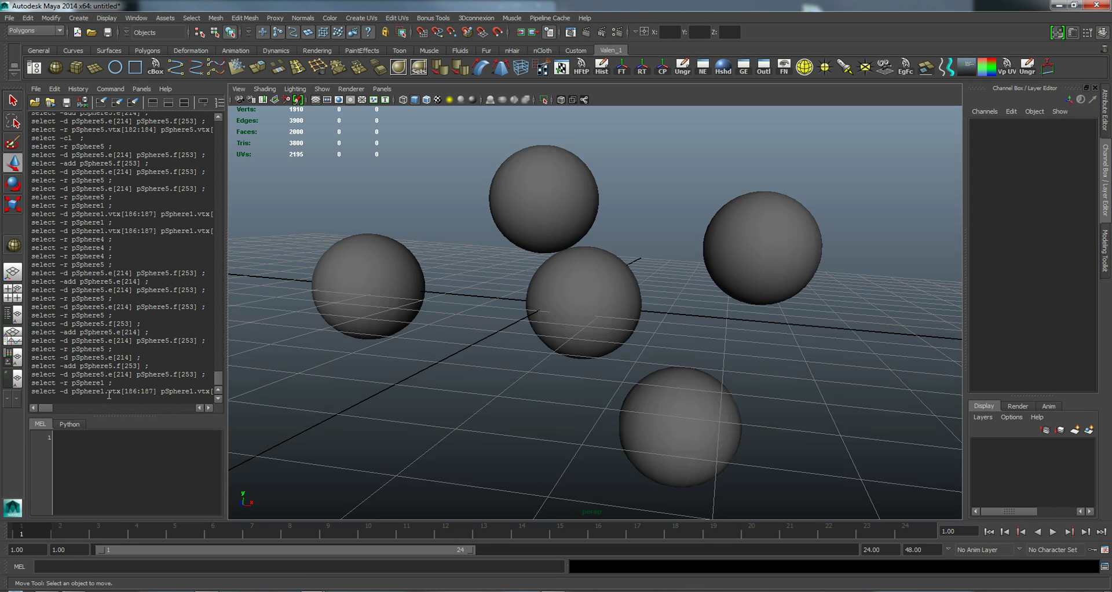
pyautogui.click(353, 262)
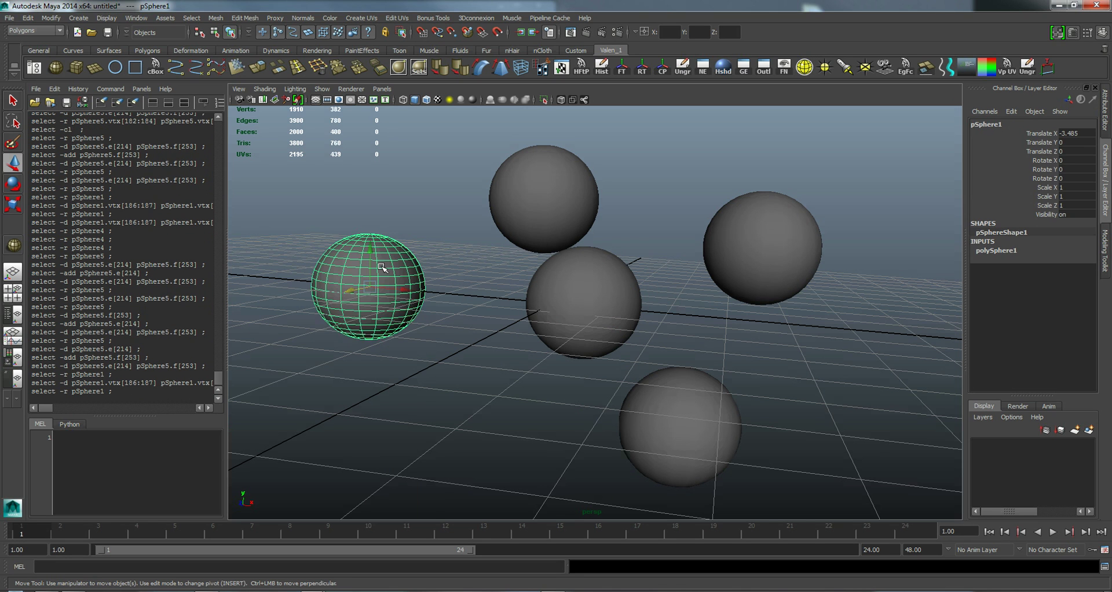
pyautogui.rightClick(384, 247)
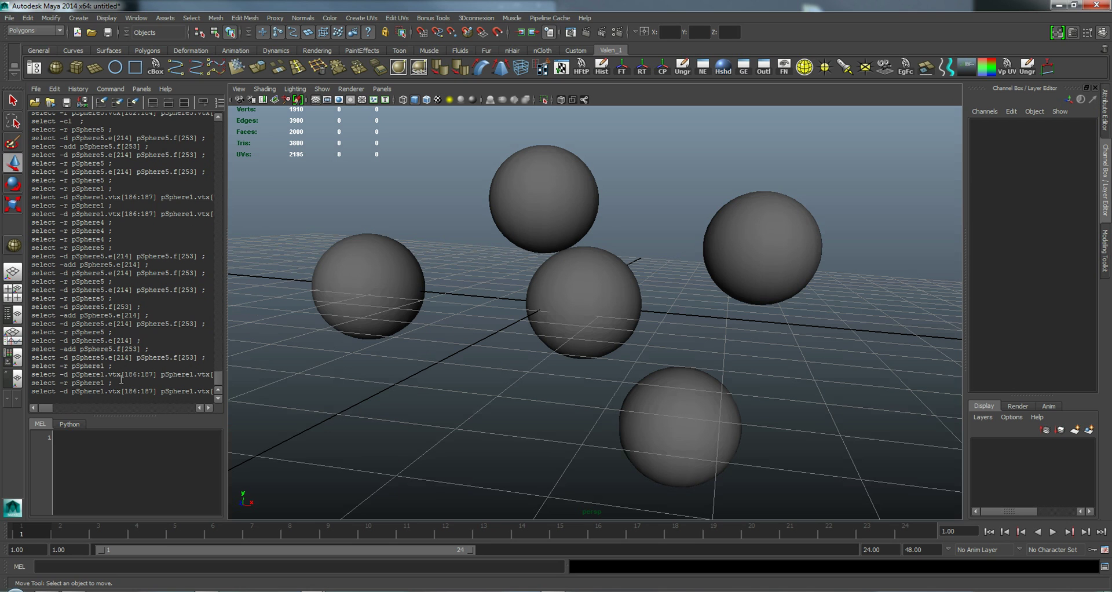
# - Switch the leftmost sphere to vertex mode and clear its vertex selection
pyautogui.click(384, 273)
pyautogui.rightClick(384, 264)
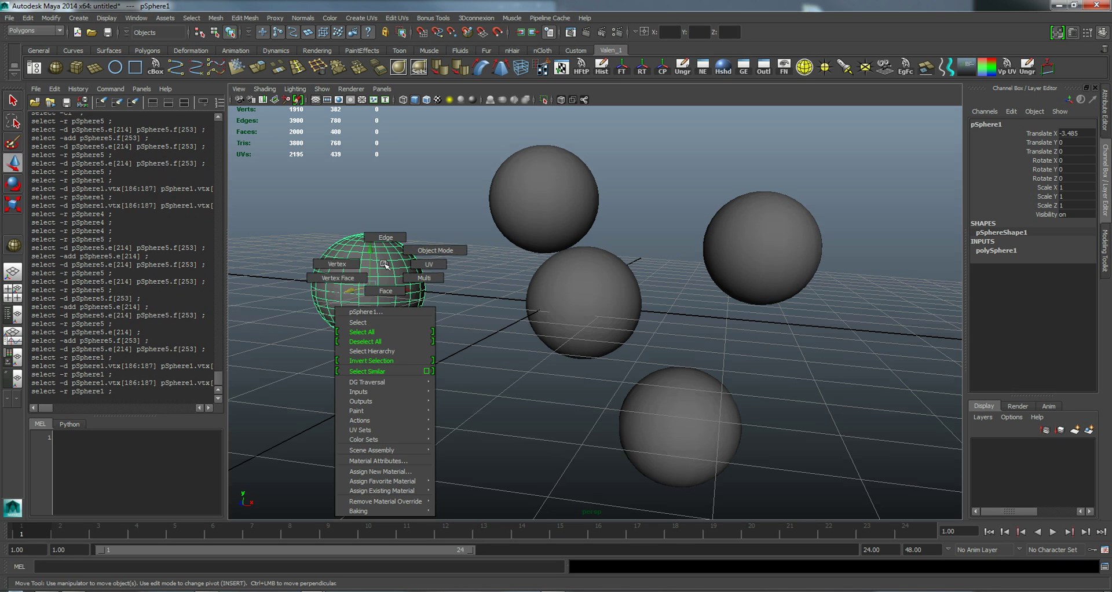
pyautogui.click(350, 264)
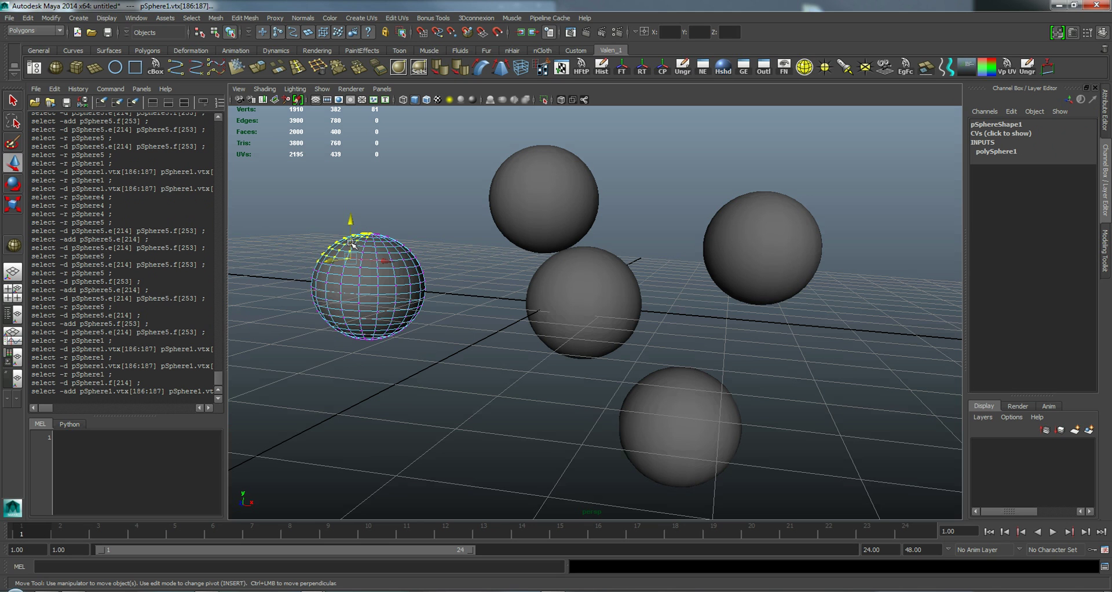
pyautogui.click(393, 247)
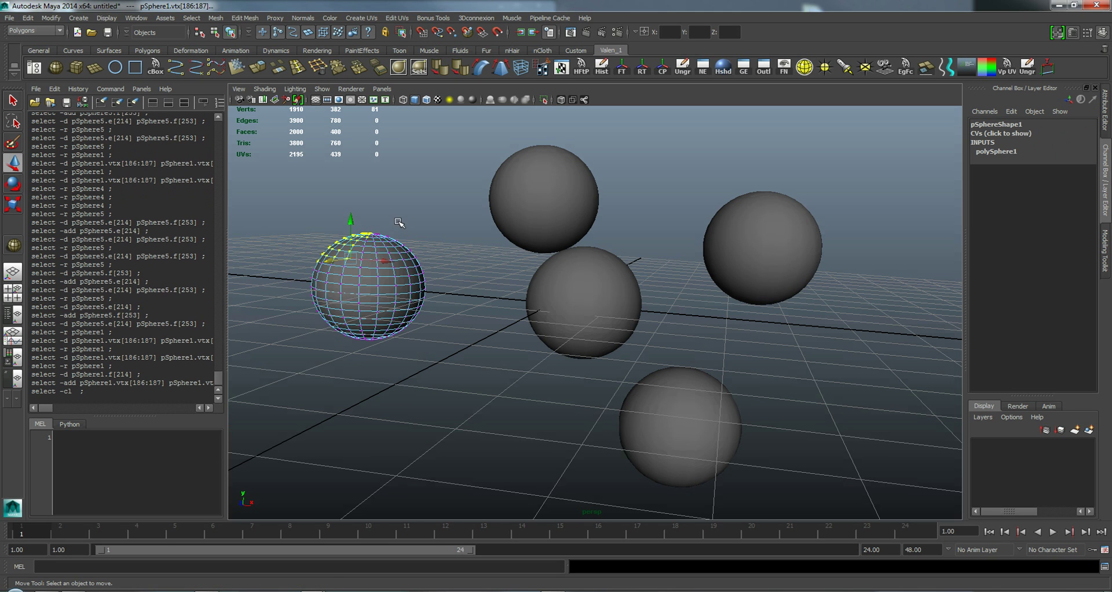
# - Alternate the leftmost sphere between vertex mode and object selection to test its stored component selection
pyautogui.click(355, 268)
pyautogui.rightClick(337, 264)
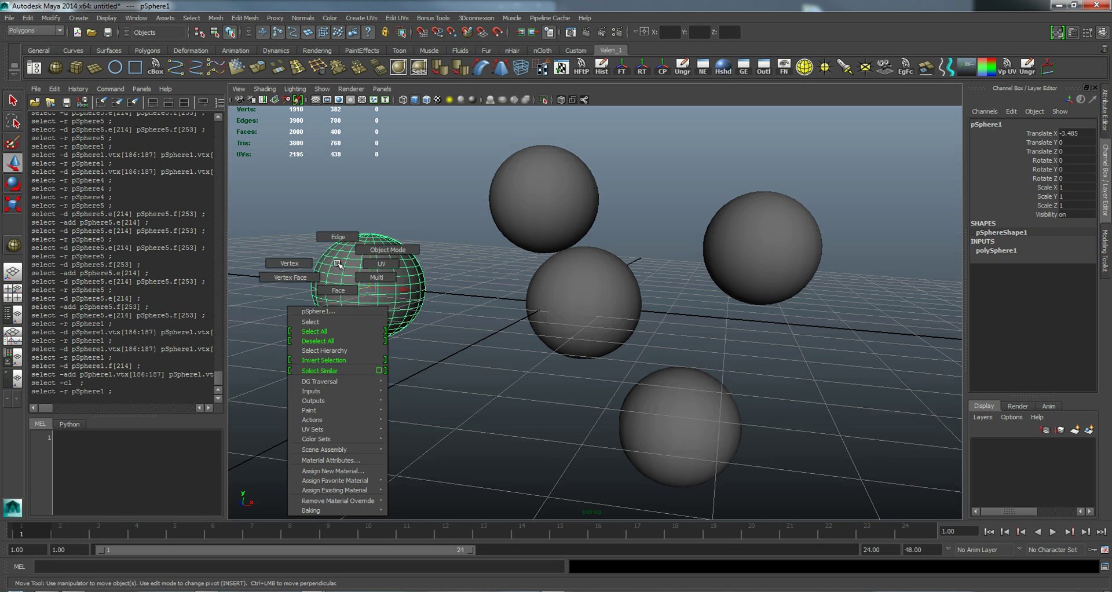
pyautogui.click(299, 265)
pyautogui.click(372, 265)
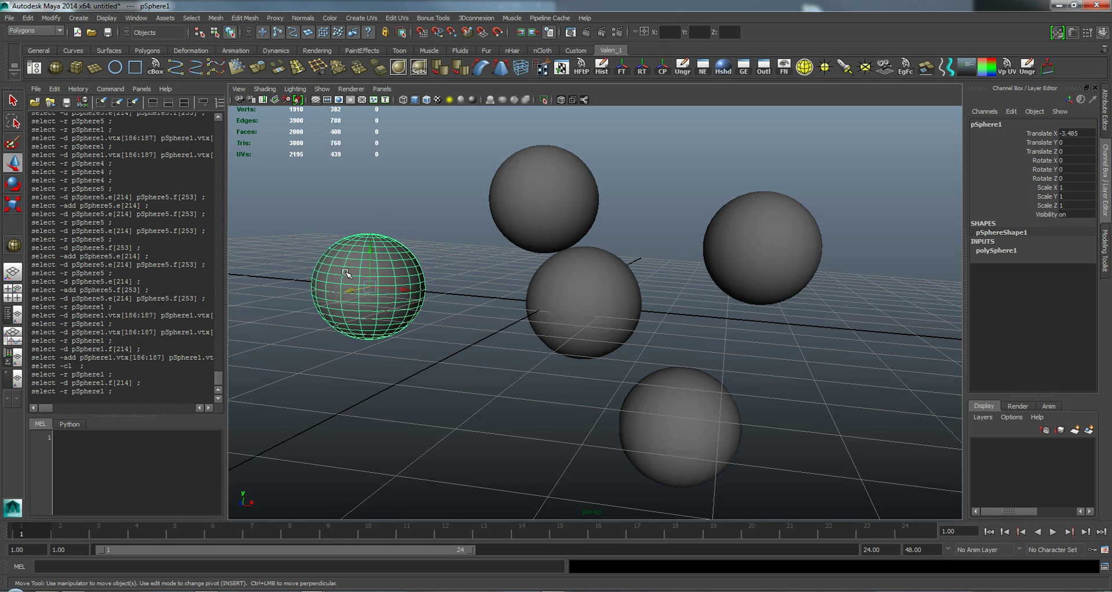
pyautogui.rightClick(313, 275)
pyautogui.click(313, 275)
pyautogui.click(338, 262)
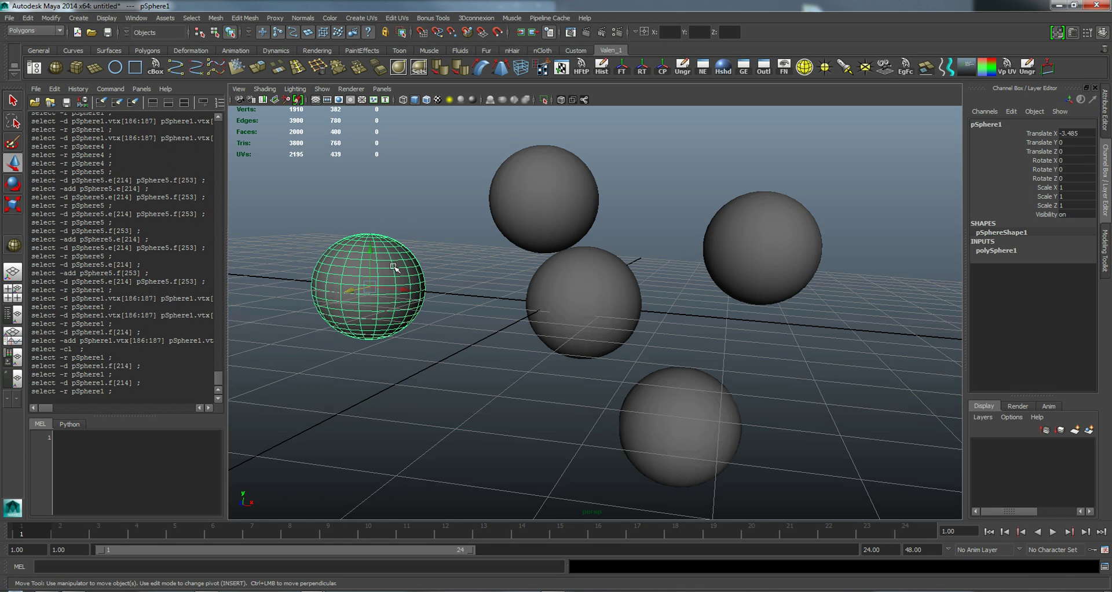
# - Switch the leftmost sphere to face mode and select several different faces one at a time
pyautogui.rightClick(395, 268)
pyautogui.click(393, 289)
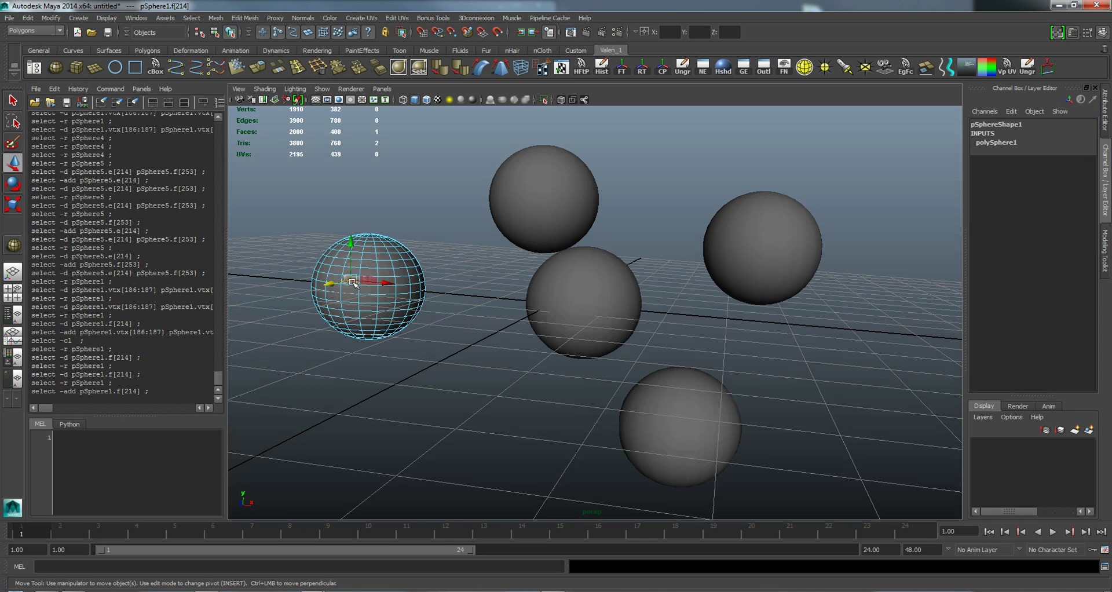
pyautogui.click(365, 296)
pyautogui.click(365, 294)
pyautogui.click(366, 290)
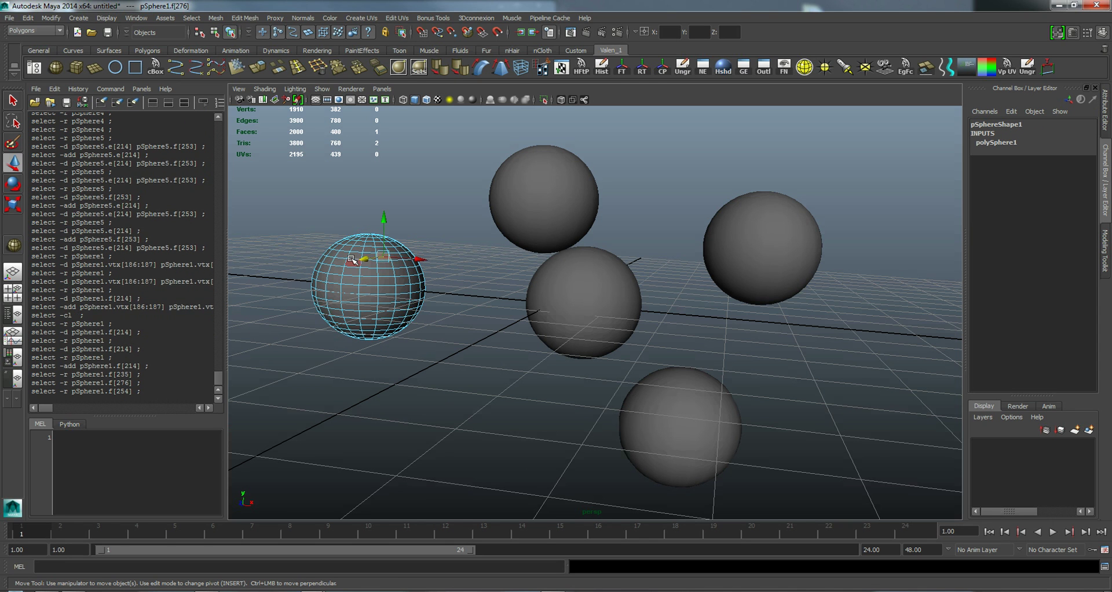
pyautogui.click(382, 301)
pyautogui.click(400, 307)
pyautogui.click(366, 276)
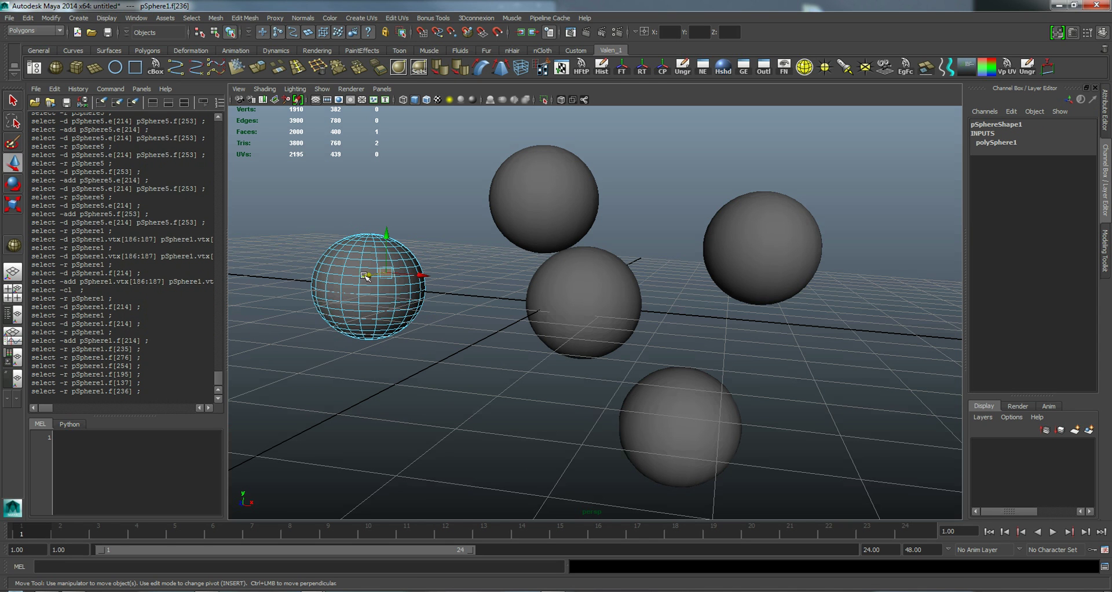
# - Toggle the leftmost sphere through object and face mode, select a block of its faces, and clear the selection
pyautogui.moveTo(341, 269); pyautogui.dragTo(388, 285, button='right')
pyautogui.click(377, 265)
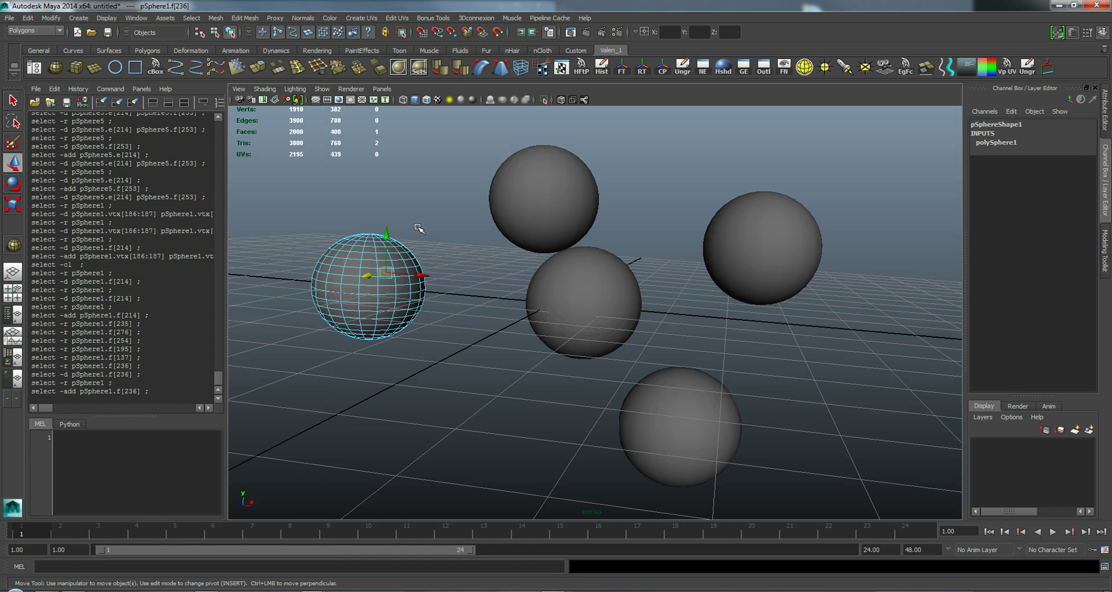
pyautogui.click(411, 264)
pyautogui.click(357, 218)
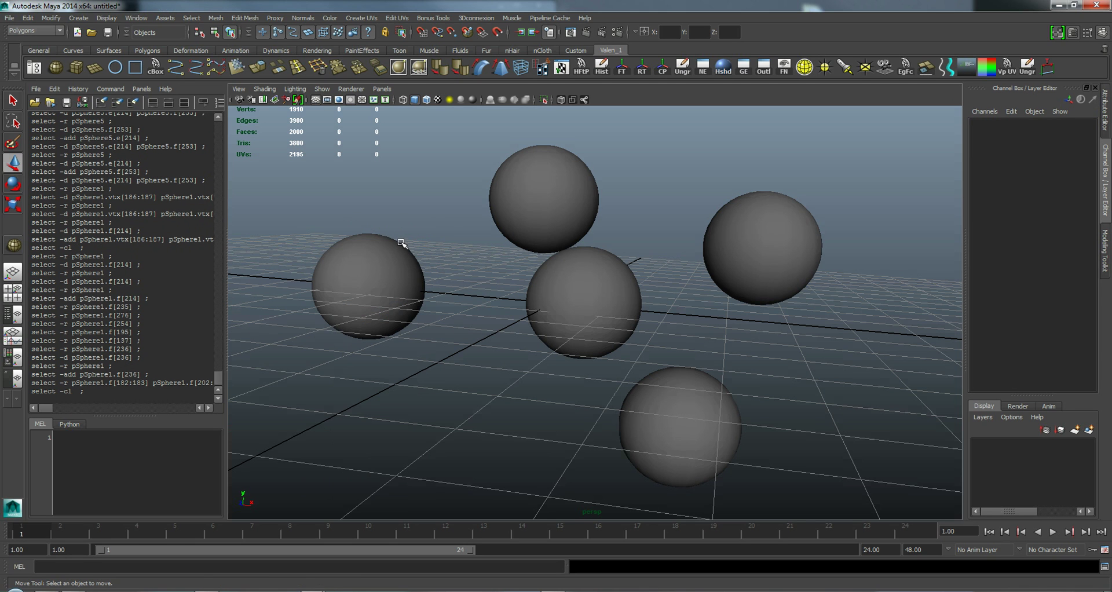
# - Select the leftmost sphere, try switching it to face mode, and select it again as an object
pyautogui.click(383, 264)
pyautogui.moveTo(387, 267); pyautogui.dragTo(387, 292, button='right')
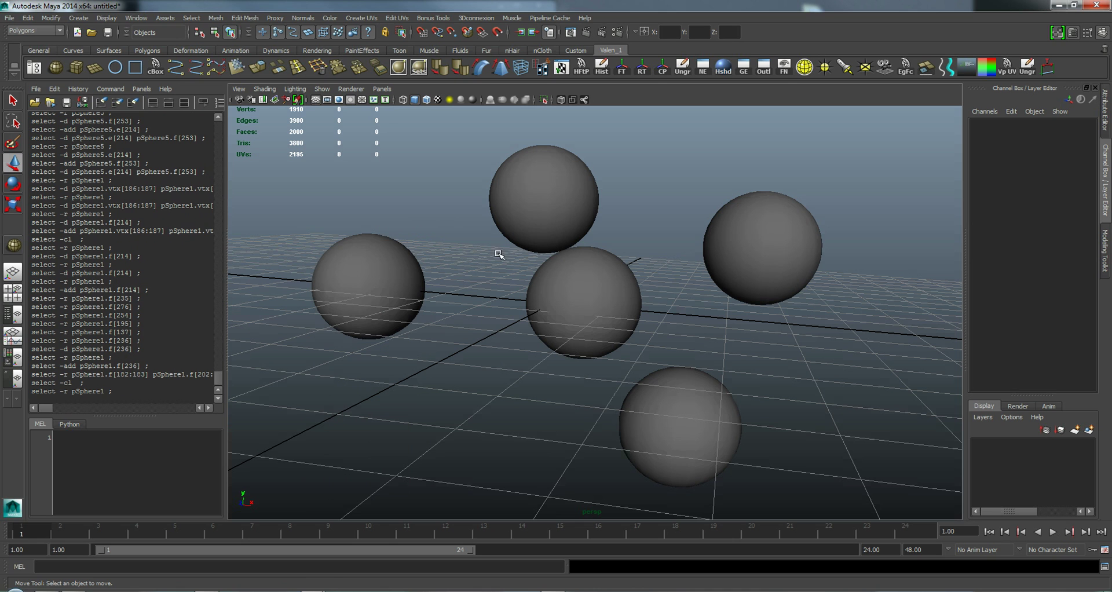
pyautogui.click(385, 270)
# - Switch the middle sphere to face mode, select two single faces in turn, and clear the face selection
pyautogui.moveTo(575, 292); pyautogui.dragTo(585, 298, button='right')
pyautogui.click(600, 297)
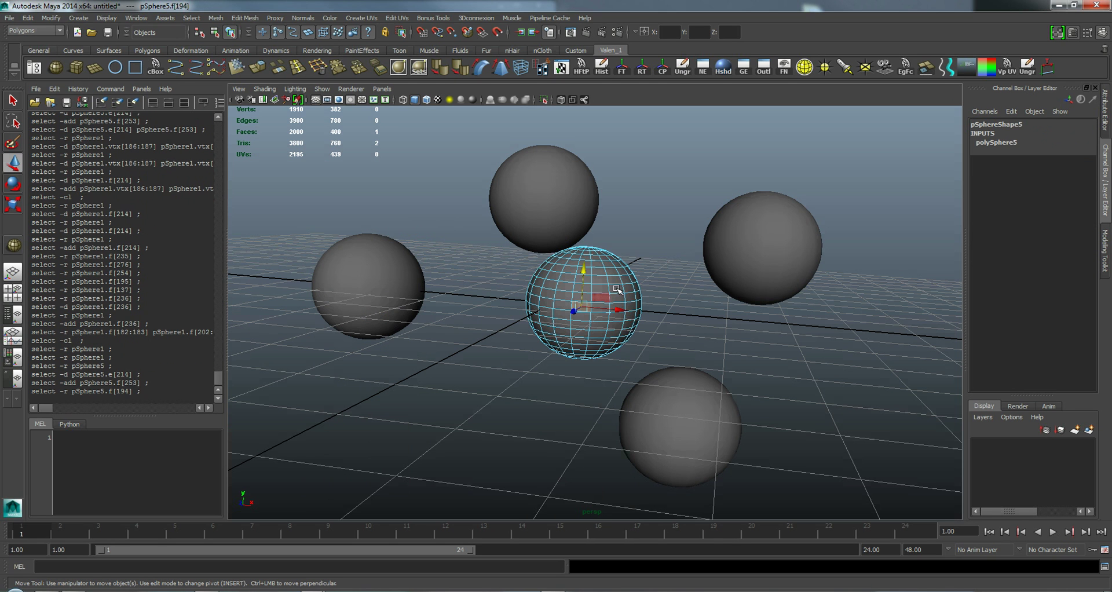
pyautogui.click(599, 280)
pyautogui.click(643, 236)
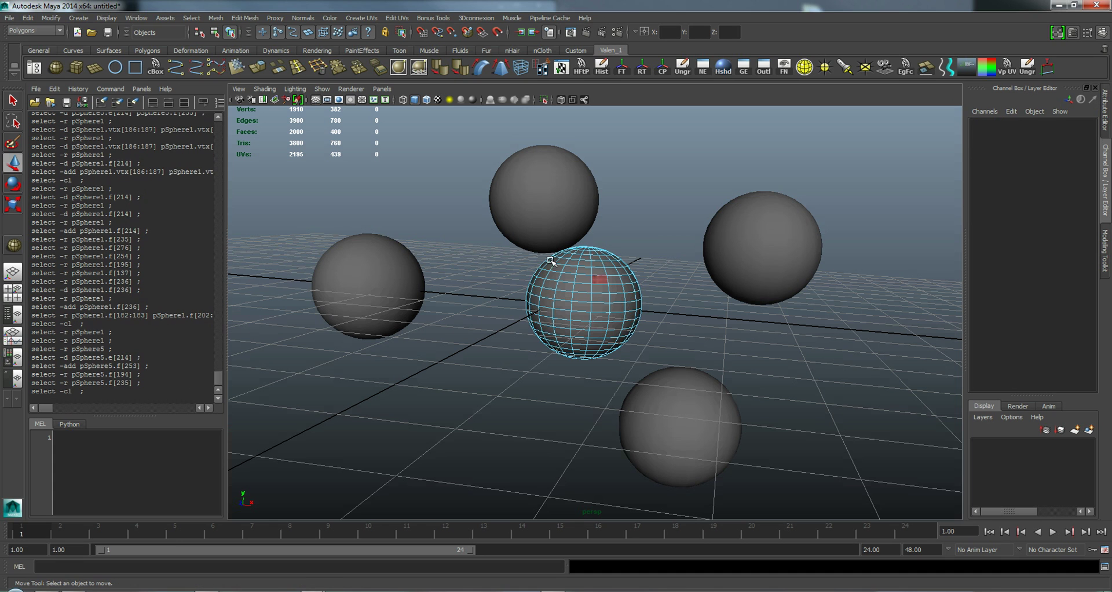
# - Cycle the middle sphere between object mode and face mode, ending with the whole sphere selected
pyautogui.moveTo(591, 290); pyautogui.dragTo(617, 307, button='right')
pyautogui.click(584, 309)
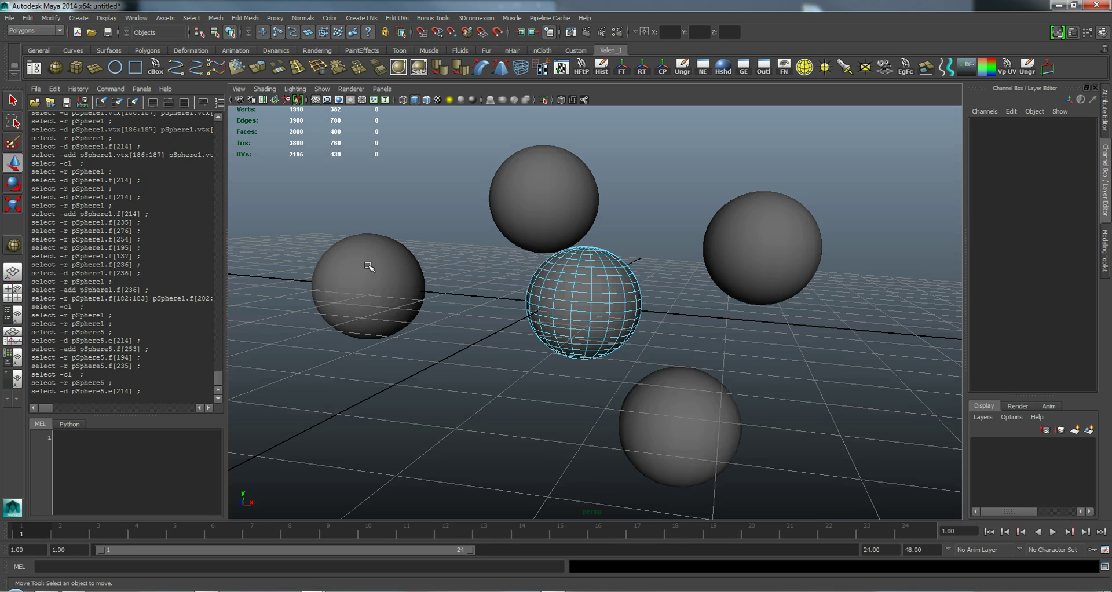
pyautogui.moveTo(599, 285); pyautogui.dragTo(631, 277, button='right')
pyautogui.click(603, 287)
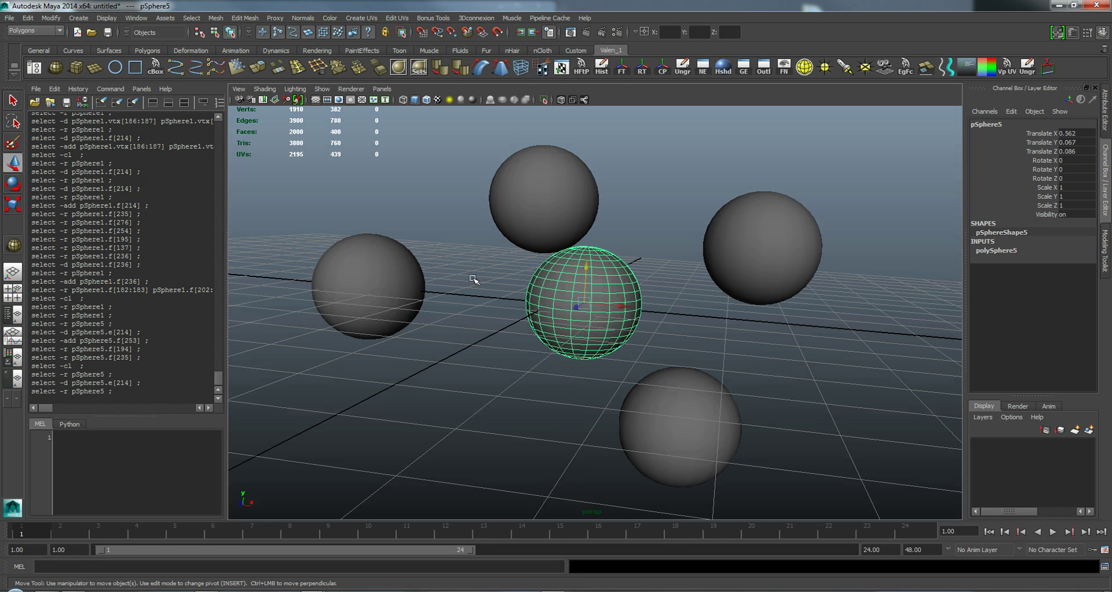
# - Select the leftmost sphere and repeatedly test component mode switching on it, checking the script history
pyautogui.click(395, 288)
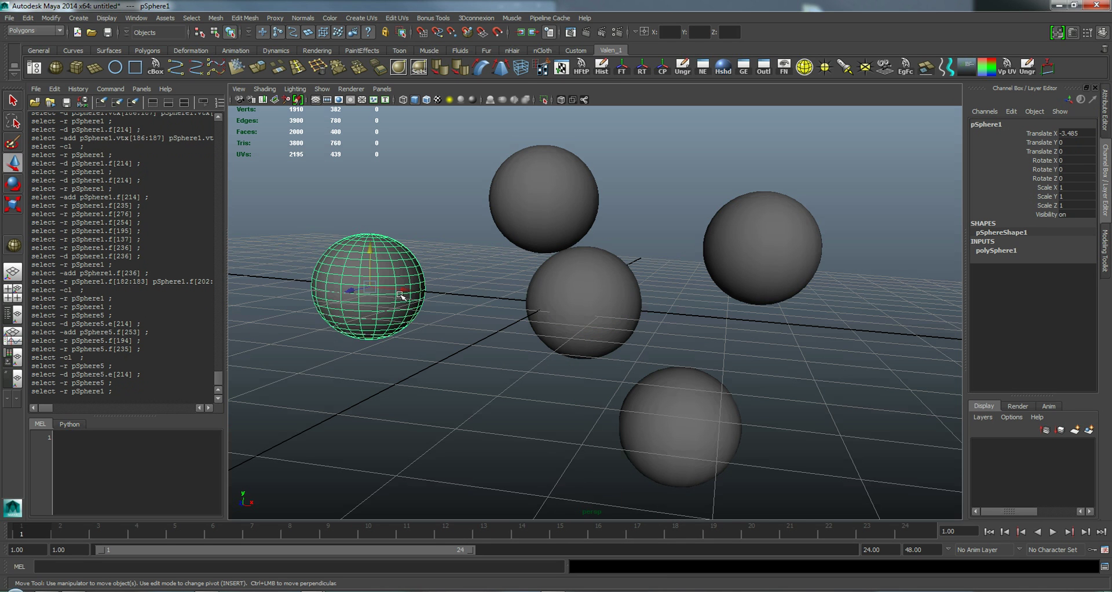
pyautogui.moveTo(401, 268); pyautogui.dragTo(394, 246, button='right')
pyautogui.click(384, 266)
pyautogui.click(387, 274)
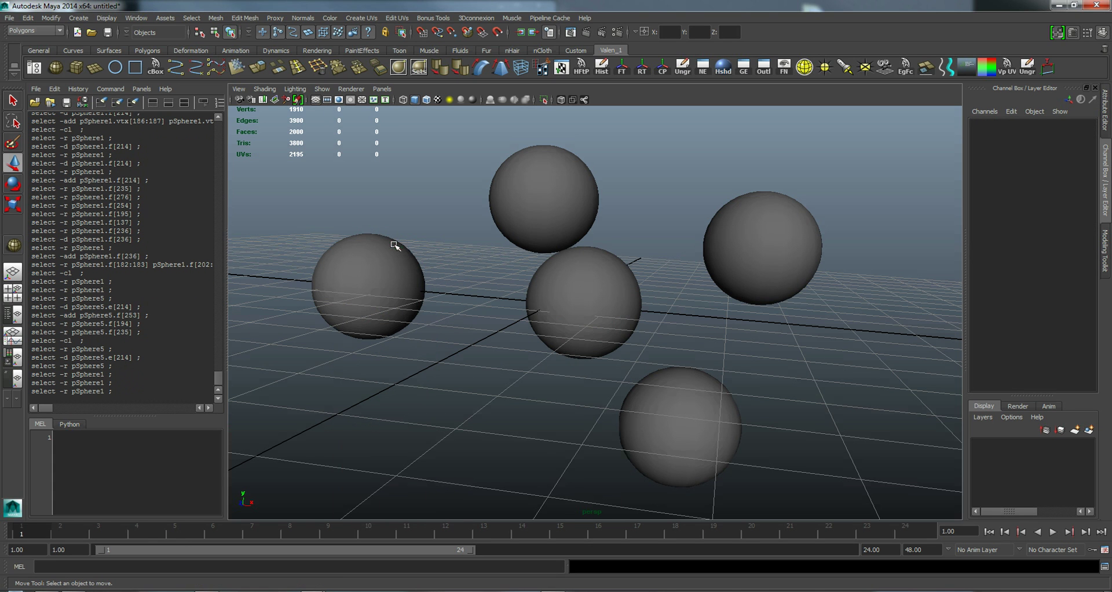
# - Turn off the Auto option of the 3D mouse's Rotation Center
pyautogui.rightClick(439, 217)
pyautogui.moveTo(502, 316)
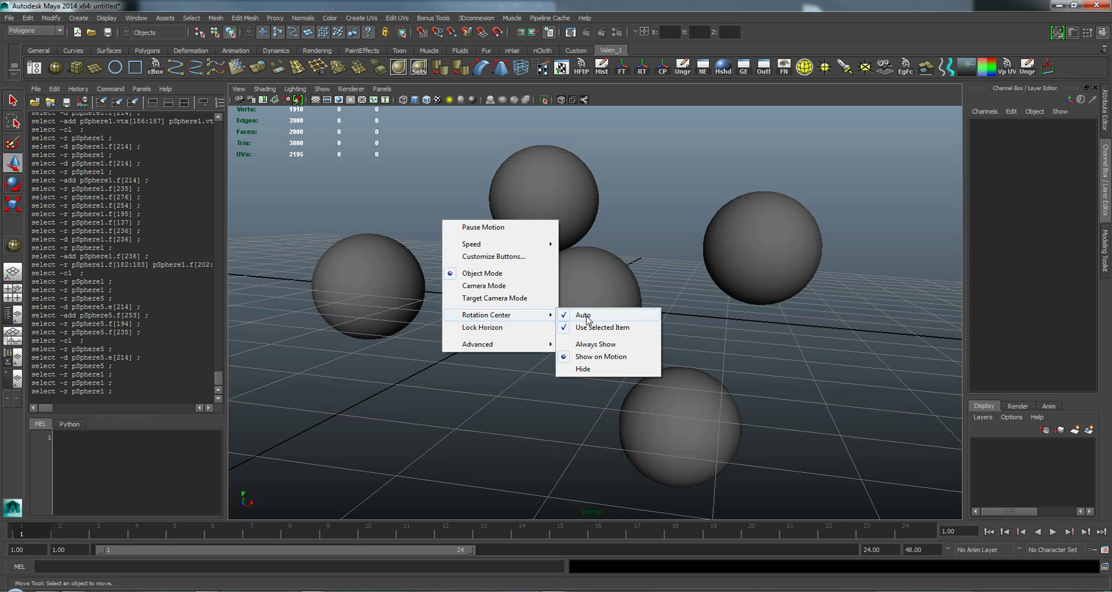
pyautogui.click(586, 318)
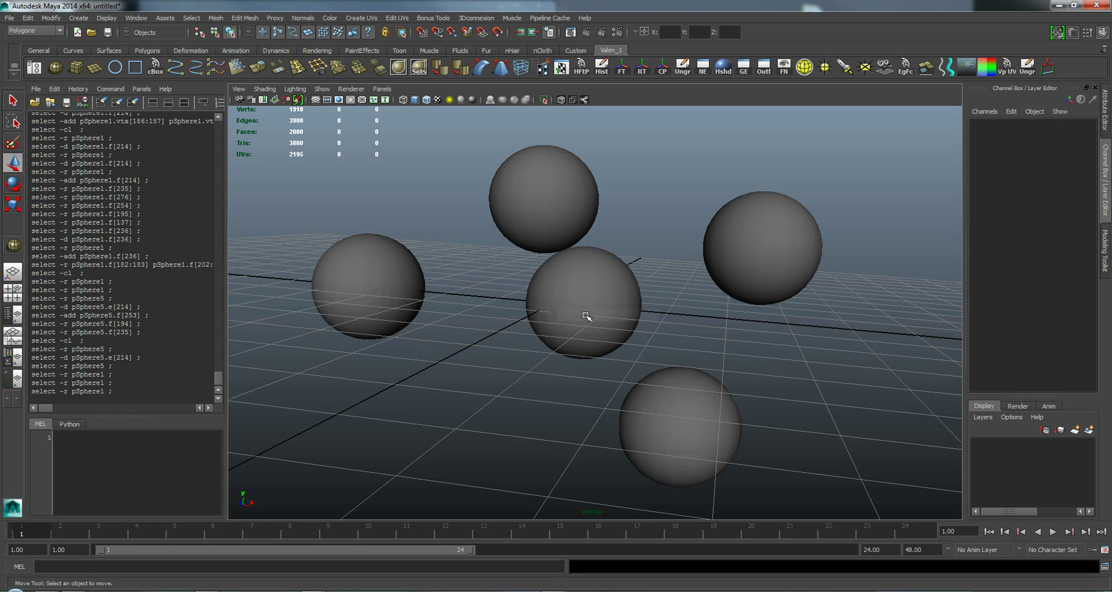
# - Switch the leftmost sphere to face mode, select a block of faces, and select single faces on its front
pyautogui.click(385, 268)
pyautogui.moveTo(387, 269); pyautogui.dragTo(391, 295, button='right')
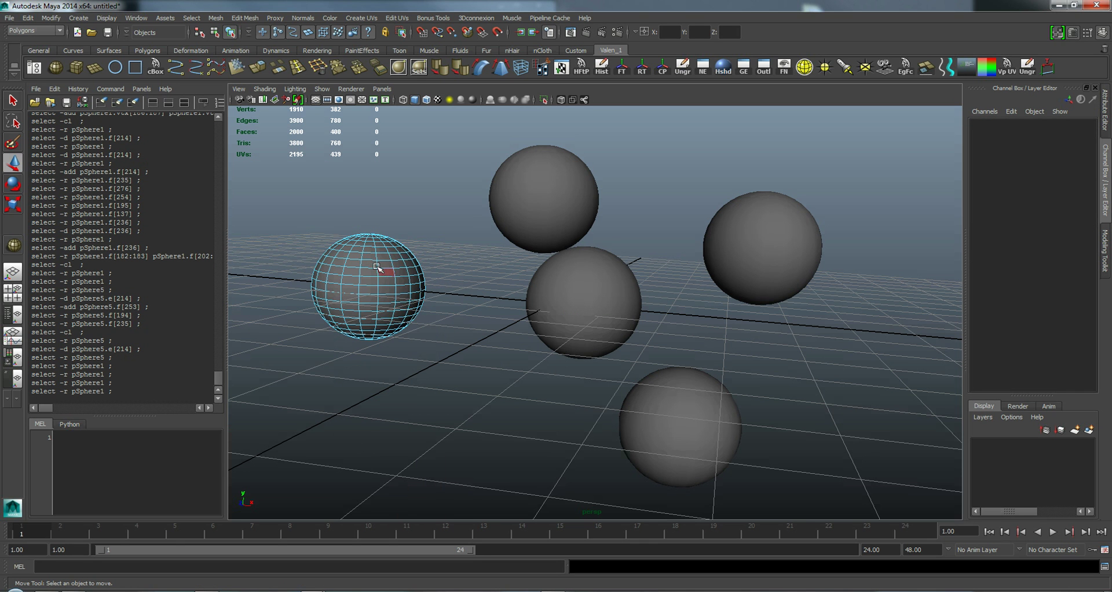
pyautogui.moveTo(409, 234); pyautogui.dragTo(376, 267)
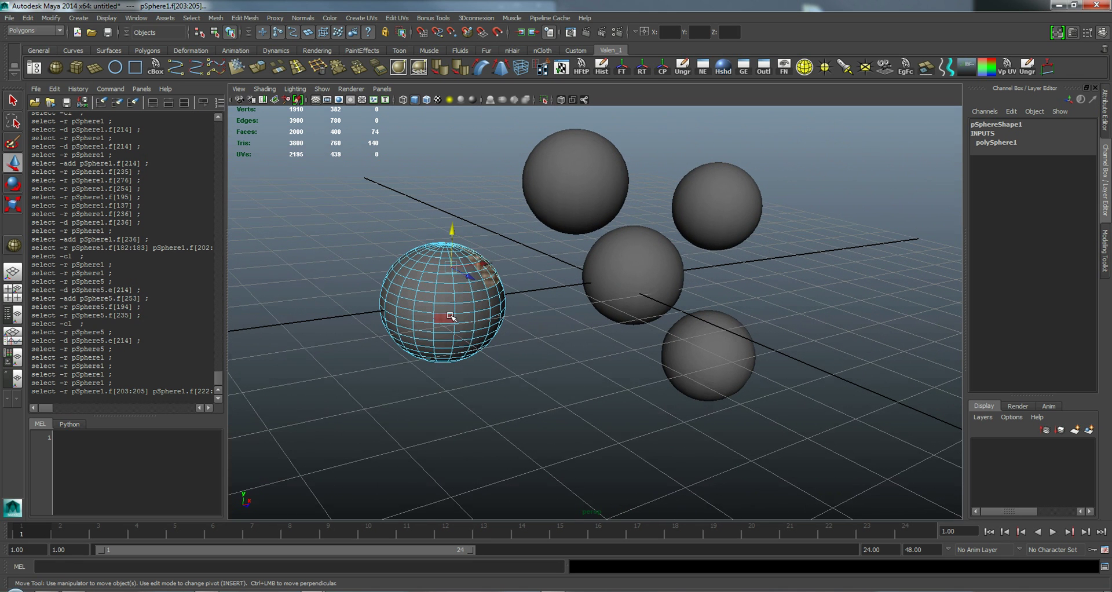
pyautogui.click(449, 315)
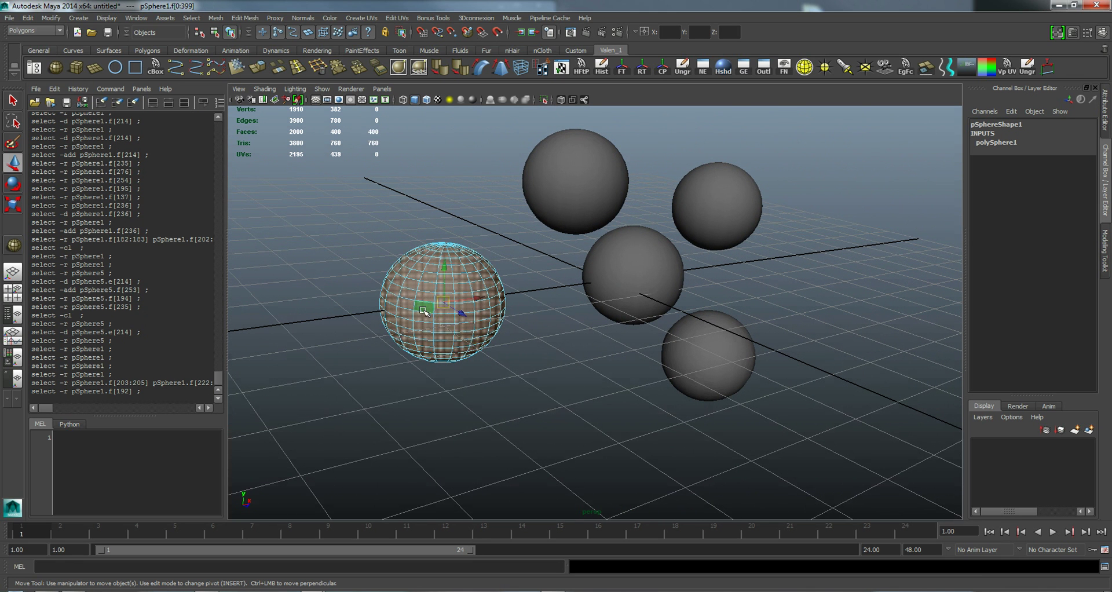
pyautogui.click(424, 304)
# - Select a block of vertices on the leftmost sphere in vertex mode and return to object mode
pyautogui.moveTo(413, 284); pyautogui.dragTo(371, 282, button='right')
pyautogui.moveTo(387, 235); pyautogui.dragTo(474, 300)
pyautogui.moveTo(468, 315); pyautogui.dragTo(499, 306, button='right')
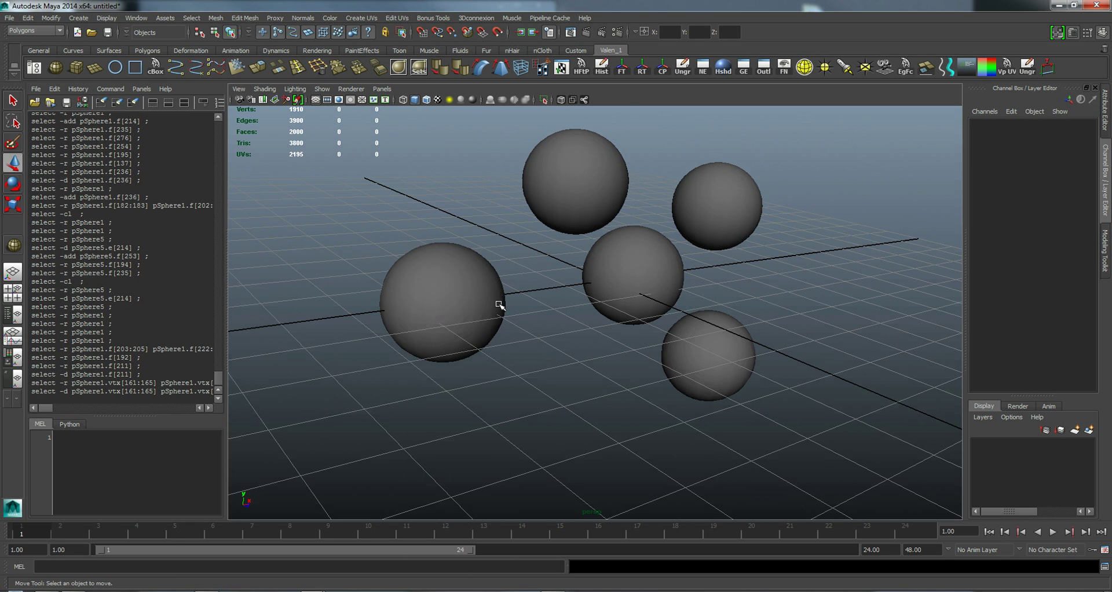
# - Select individual faces of the leftmost sphere in face mode, then return to object mode and clear the selection
pyautogui.rightClick(448, 276)
pyautogui.moveTo(449, 276); pyautogui.dragTo(454, 296, button='right')
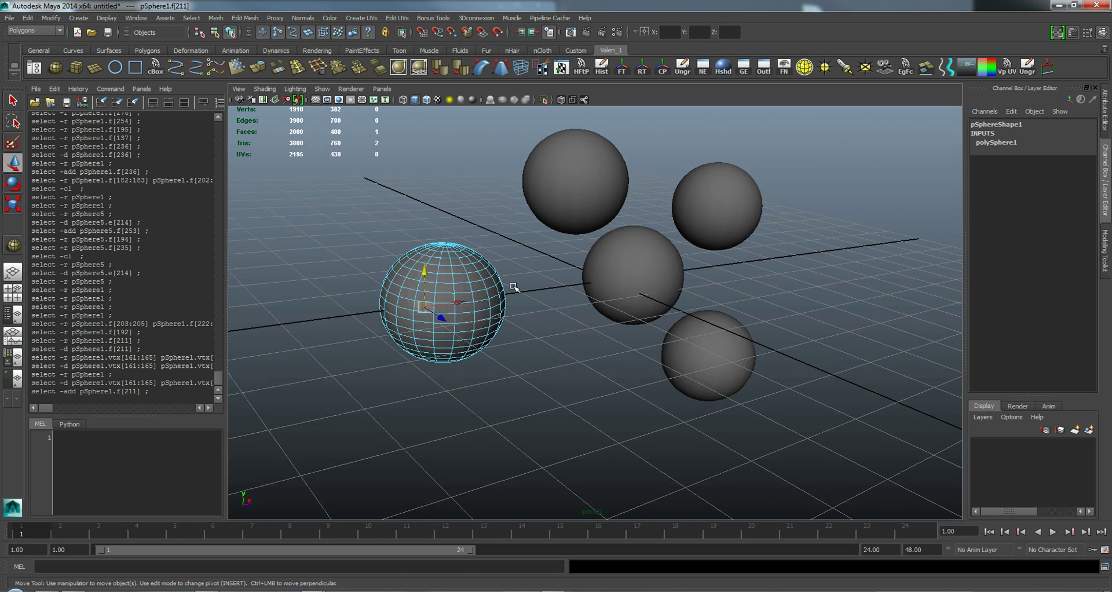
pyautogui.keyDown('alt'); pyautogui.moveTo(515, 288); pyautogui.dragTo(490, 289); pyautogui.keyUp('alt')
pyautogui.click(481, 285)
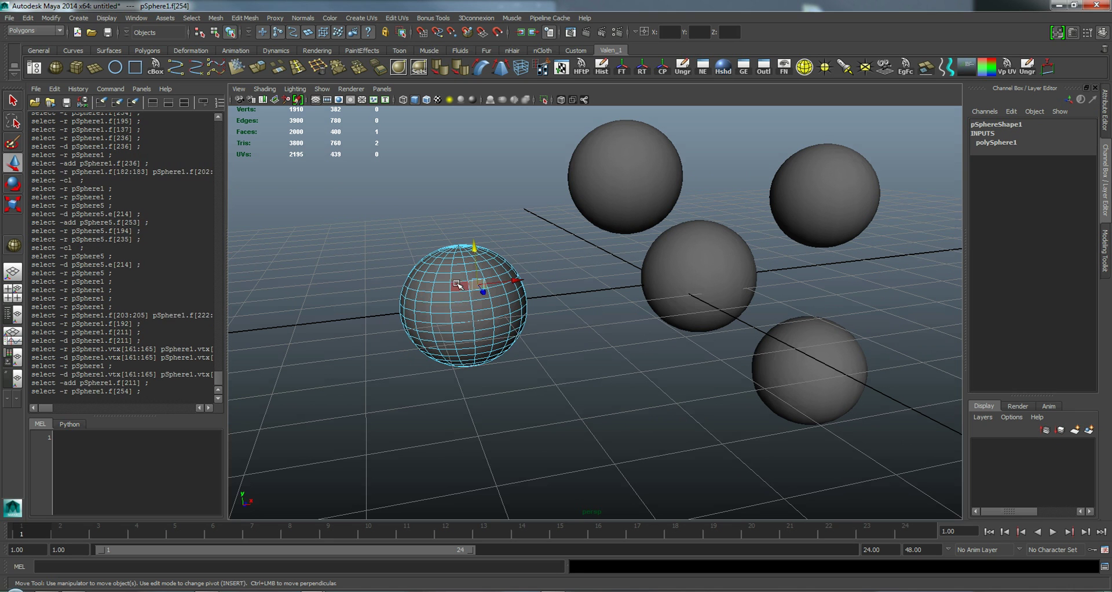
pyautogui.click(456, 285)
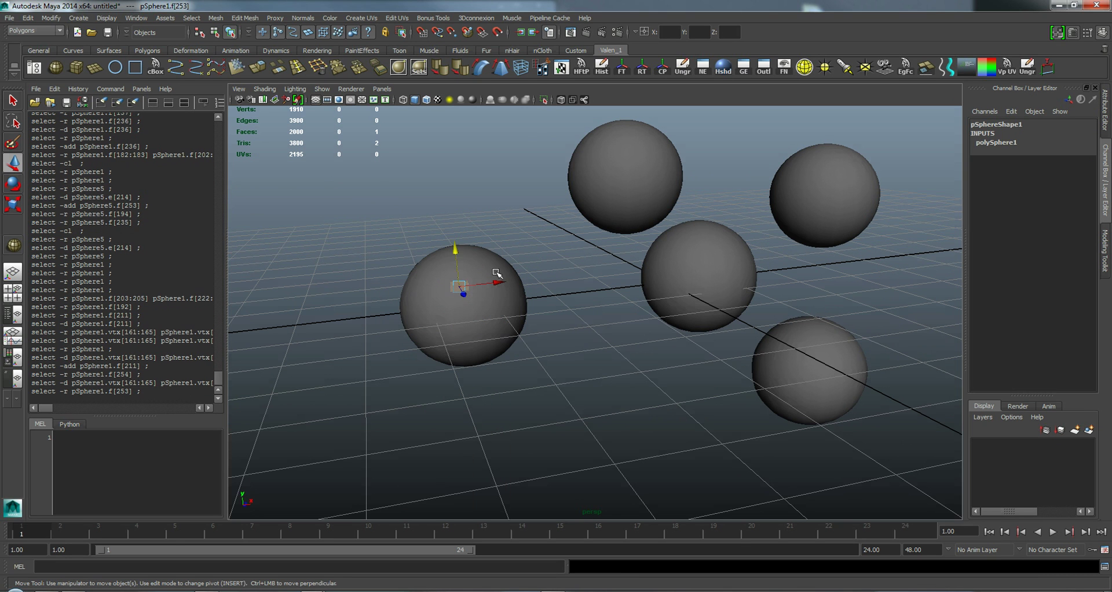
pyautogui.moveTo(496, 273); pyautogui.dragTo(509, 258, button='right')
pyautogui.click(526, 249)
pyautogui.rightClick(527, 250)
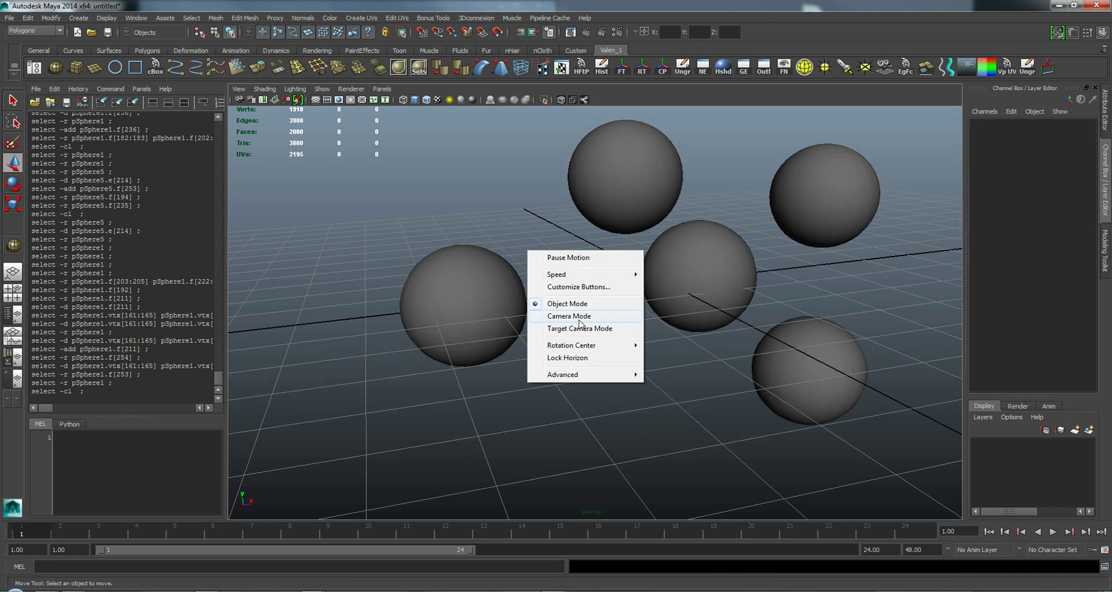
pyautogui.click(589, 357)
pyautogui.rightClick(586, 339)
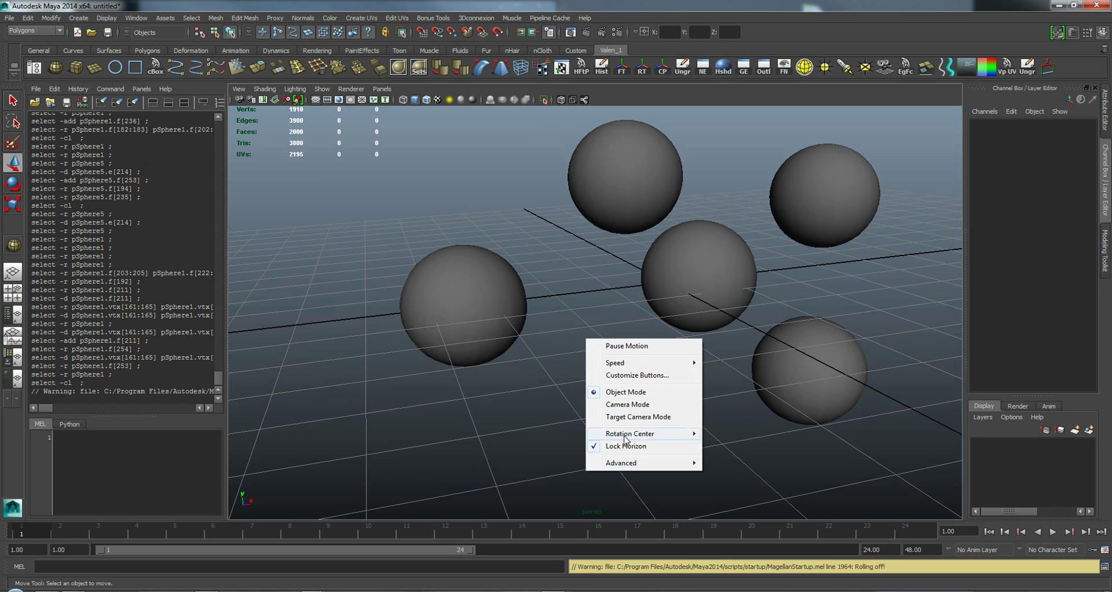
pyautogui.click(625, 445)
# - Turn the Auto option of the 3D mouse's Rotation Center back on
pyautogui.rightClick(579, 329)
pyautogui.moveTo(637, 423)
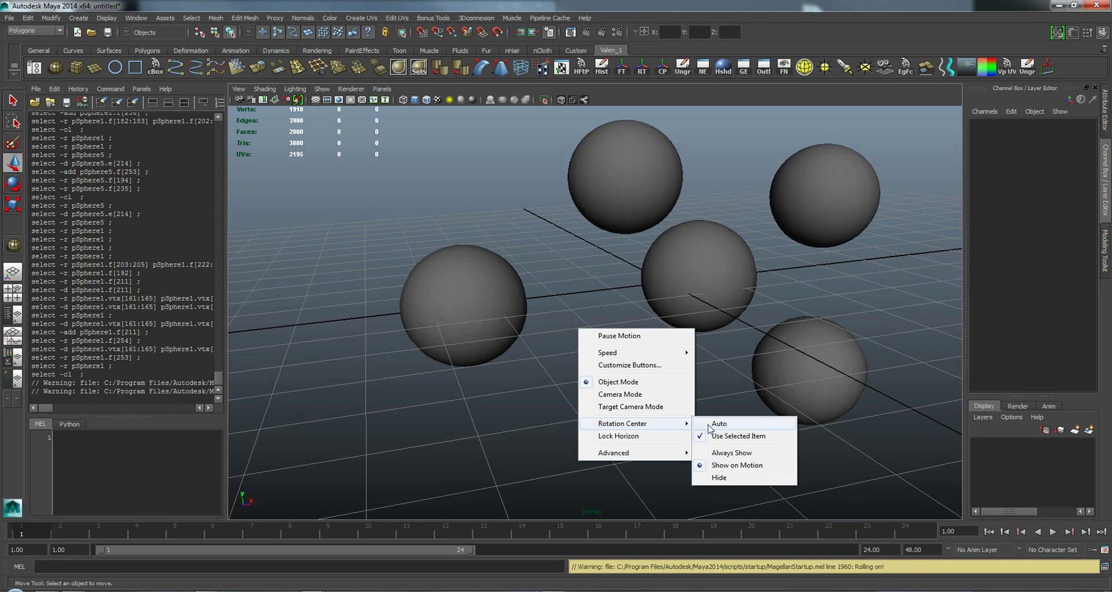
pyautogui.click(716, 426)
# - Switch the leftmost sphere to face mode, clear its face selection, and pass through object mode back to face mode
pyautogui.click(472, 300)
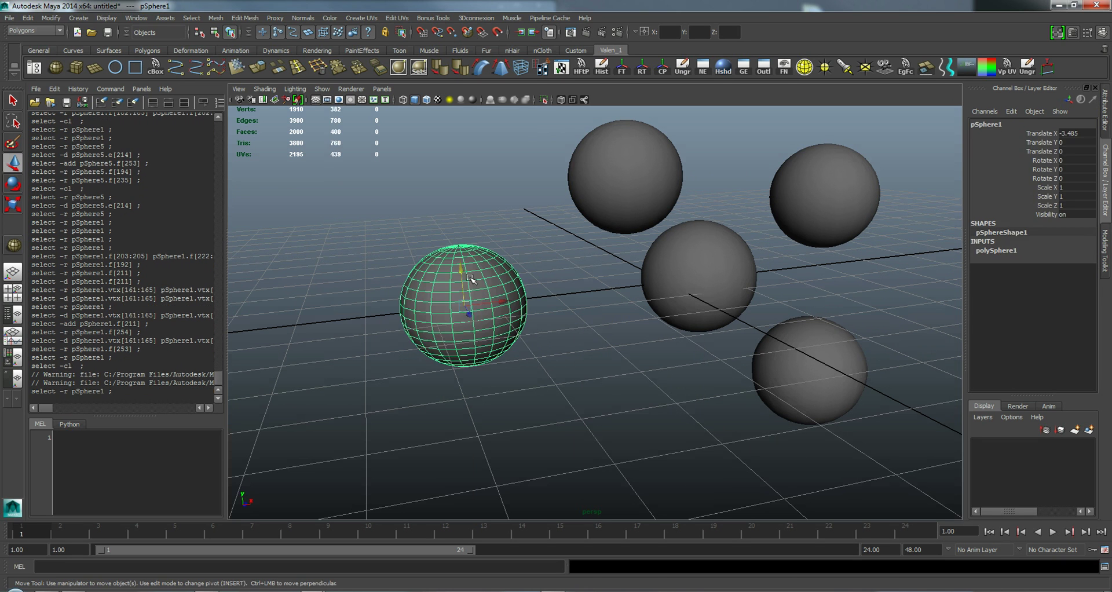
pyautogui.moveTo(481, 274); pyautogui.dragTo(482, 297, button='right')
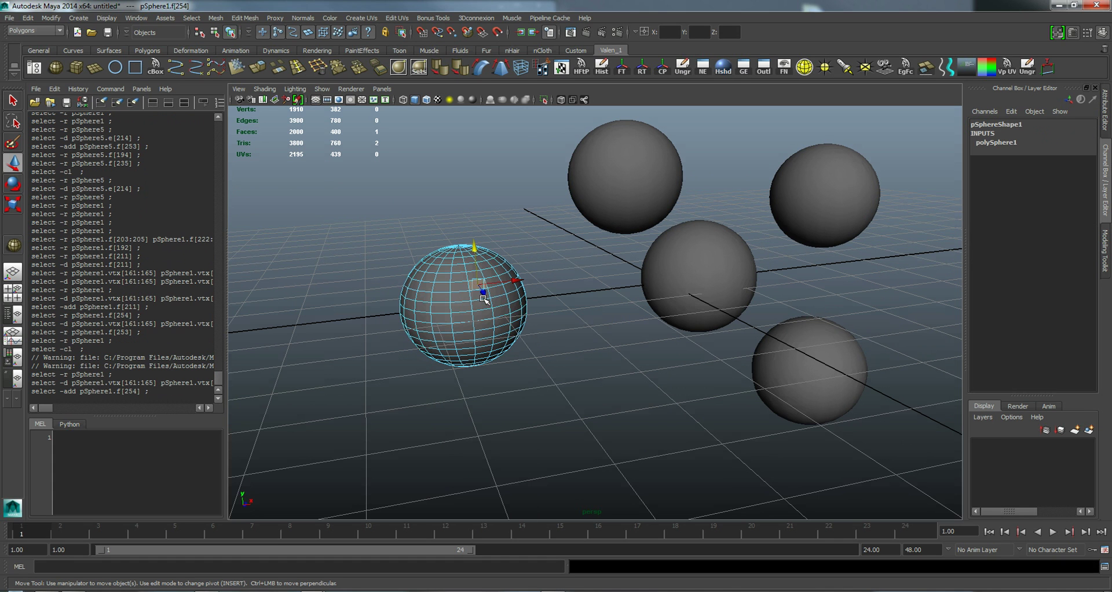
pyautogui.rightClick(461, 295)
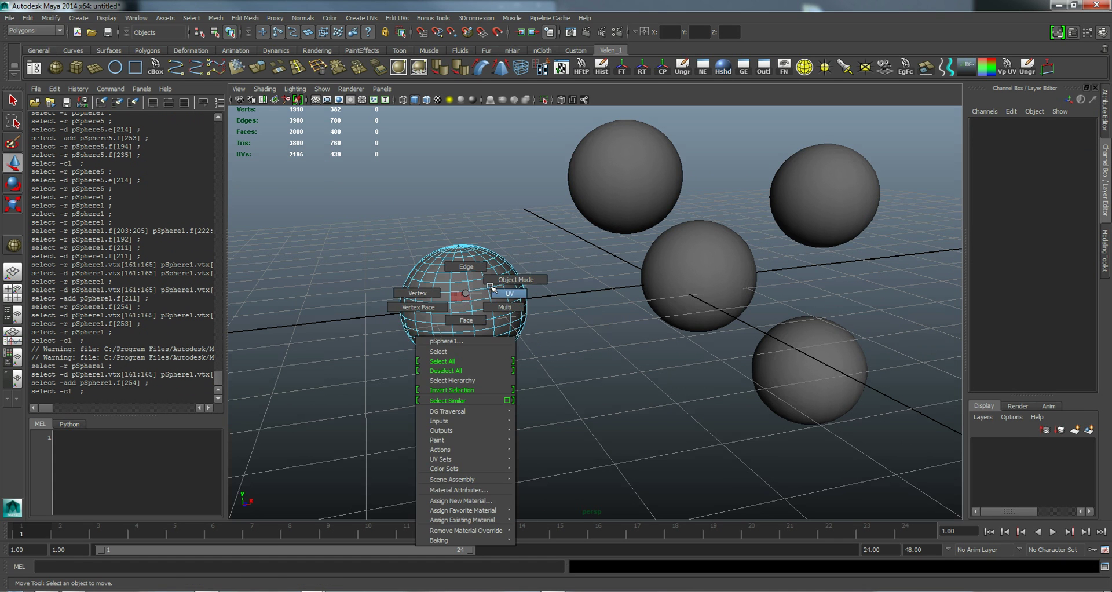
pyautogui.click(464, 272)
pyautogui.click(481, 277)
pyautogui.moveTo(480, 277); pyautogui.dragTo(481, 304, button='right')
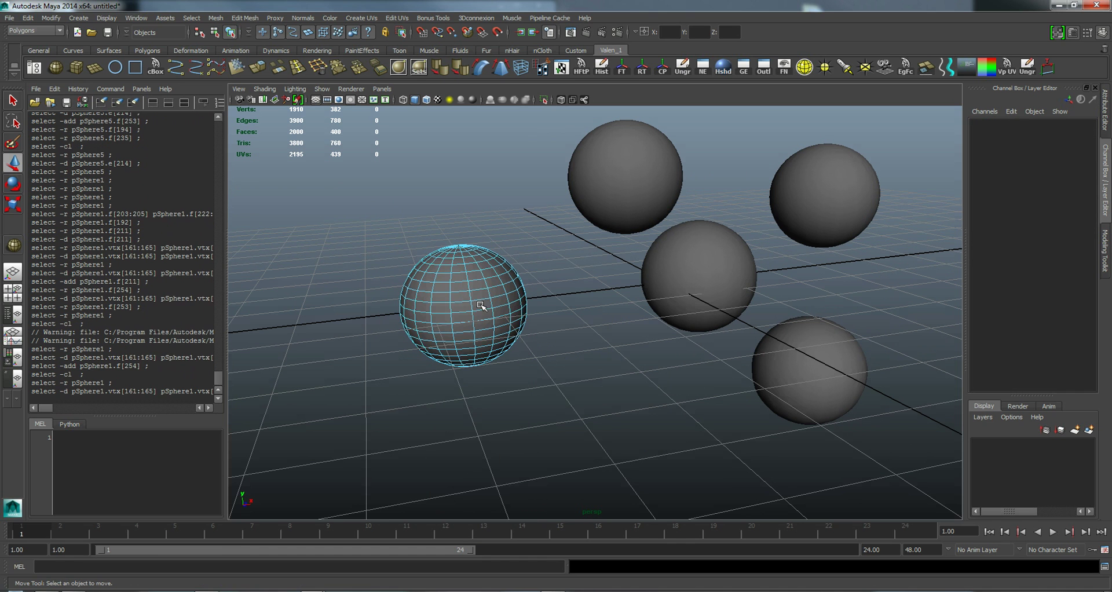
# - Select a block of faces on the leftmost sphere and return it to object mode
pyautogui.moveTo(416, 238)
pyautogui.mouseDown()
pyautogui.moveTo(462, 276)
pyautogui.moveTo(426, 302)
pyautogui.moveTo(445, 339)
pyautogui.moveTo(458, 321)
pyautogui.mouseUp()
pyautogui.moveTo(458, 323); pyautogui.dragTo(486, 306, button='right')
pyautogui.click(493, 306)
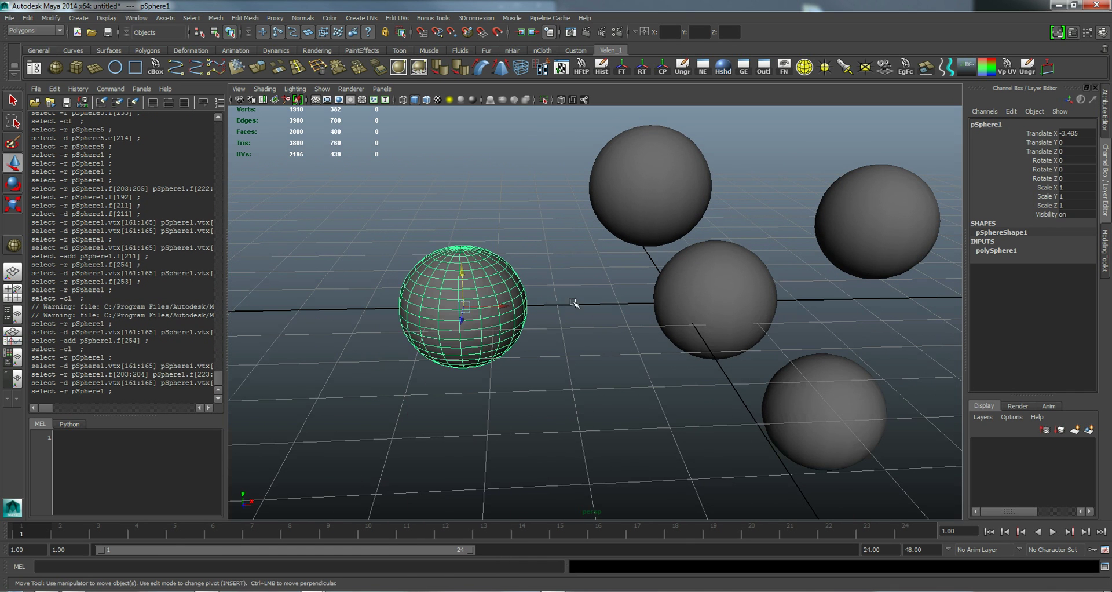
pyautogui.keyDown('alt'); pyautogui.moveTo(574, 304); pyautogui.dragTo(583, 305); pyautogui.keyUp('alt')
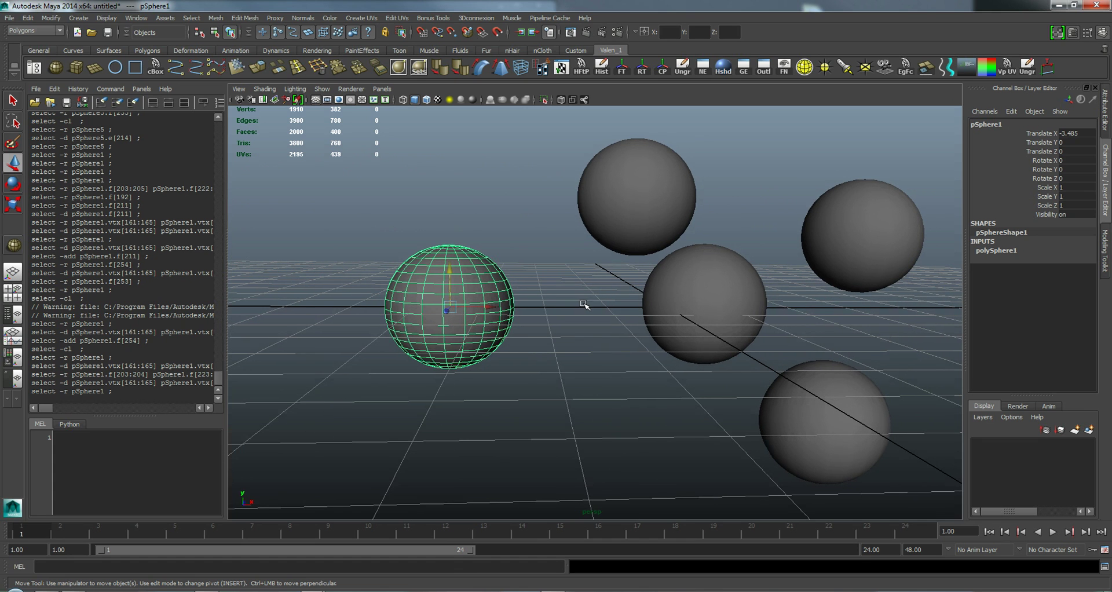
# - Select a group of edges on the upper sphere in edge mode, clear the selection, and return to object mode
pyautogui.click(589, 222)
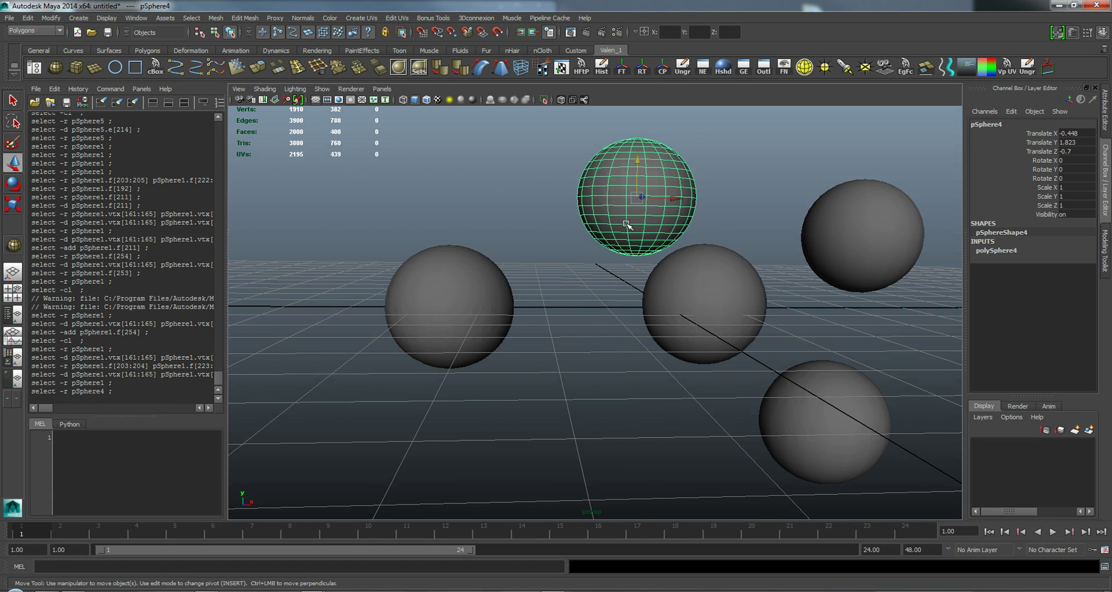
pyautogui.moveTo(623, 222); pyautogui.dragTo(620, 203, button='right')
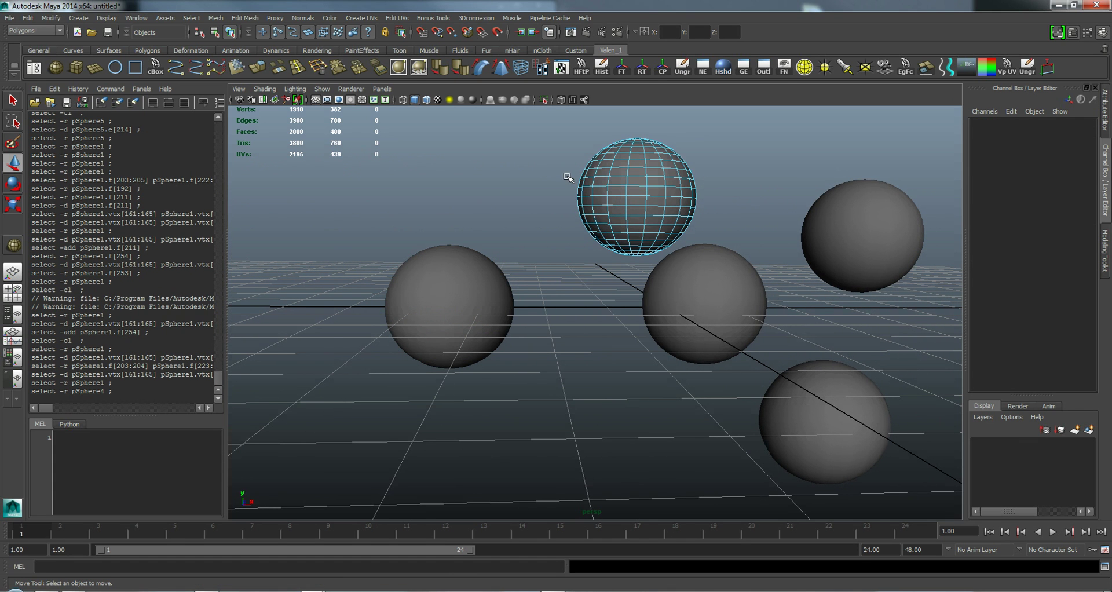
pyautogui.moveTo(590, 209); pyautogui.dragTo(591, 210)
pyautogui.click(724, 172)
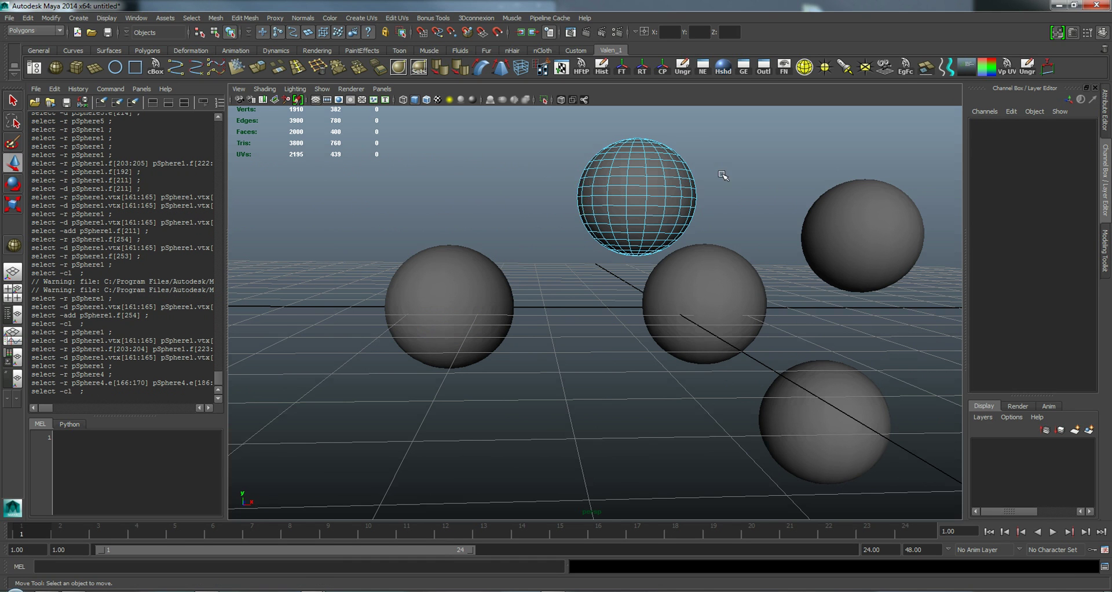
pyautogui.moveTo(664, 183); pyautogui.dragTo(697, 166, button='right')
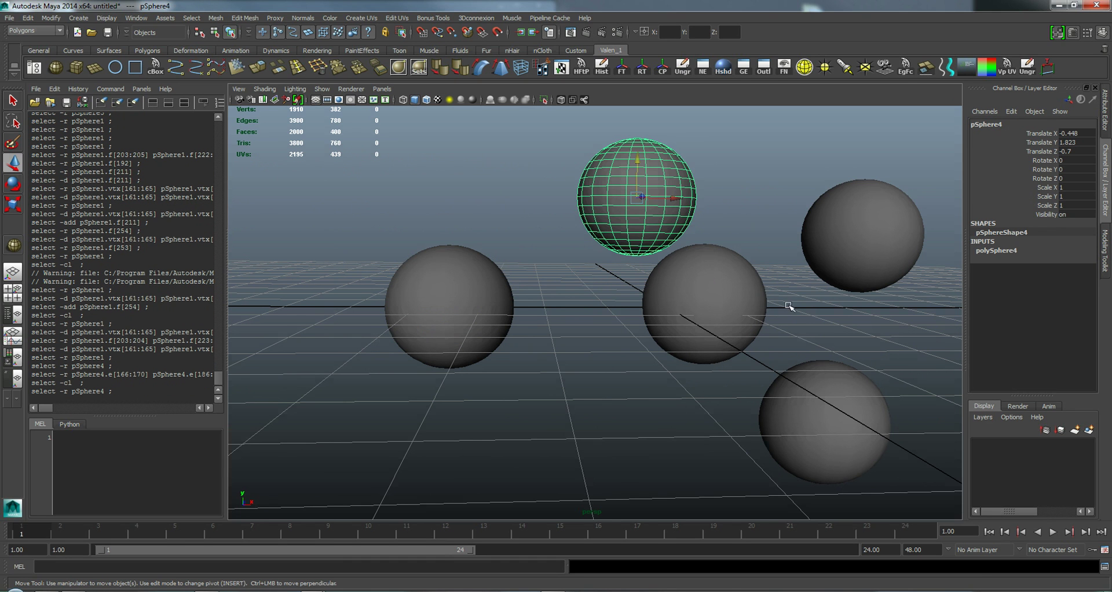